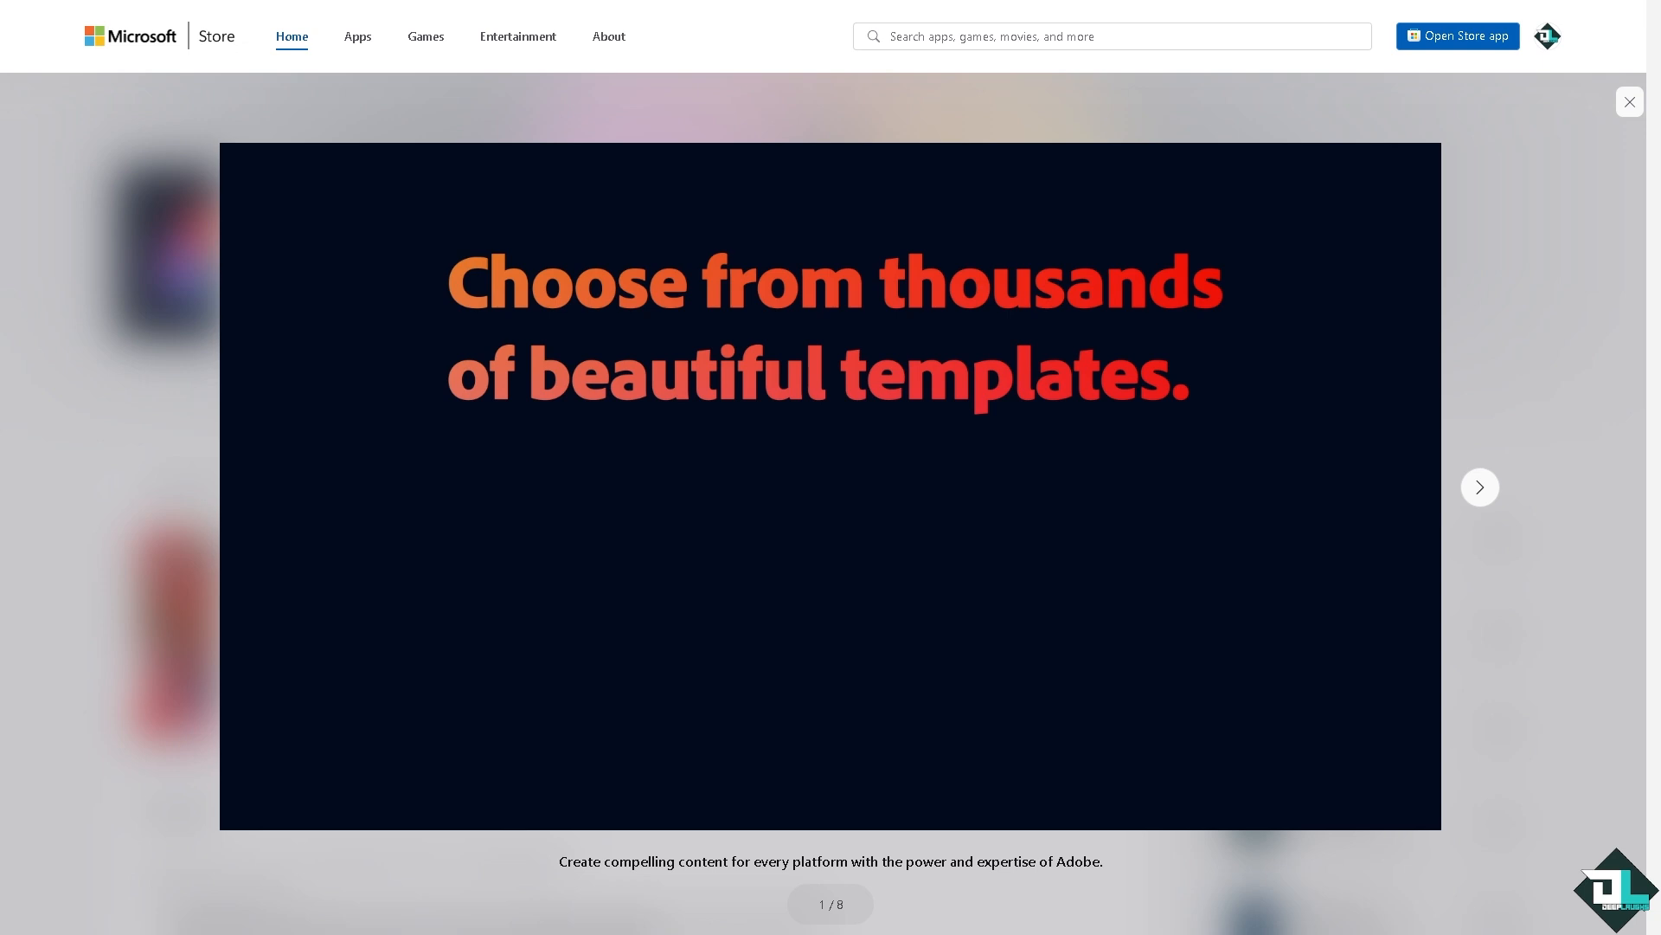
- Leave the enlarged preview on the Microsoft Store page and save the Adobe Express installer to the Desktop
key(Escape)
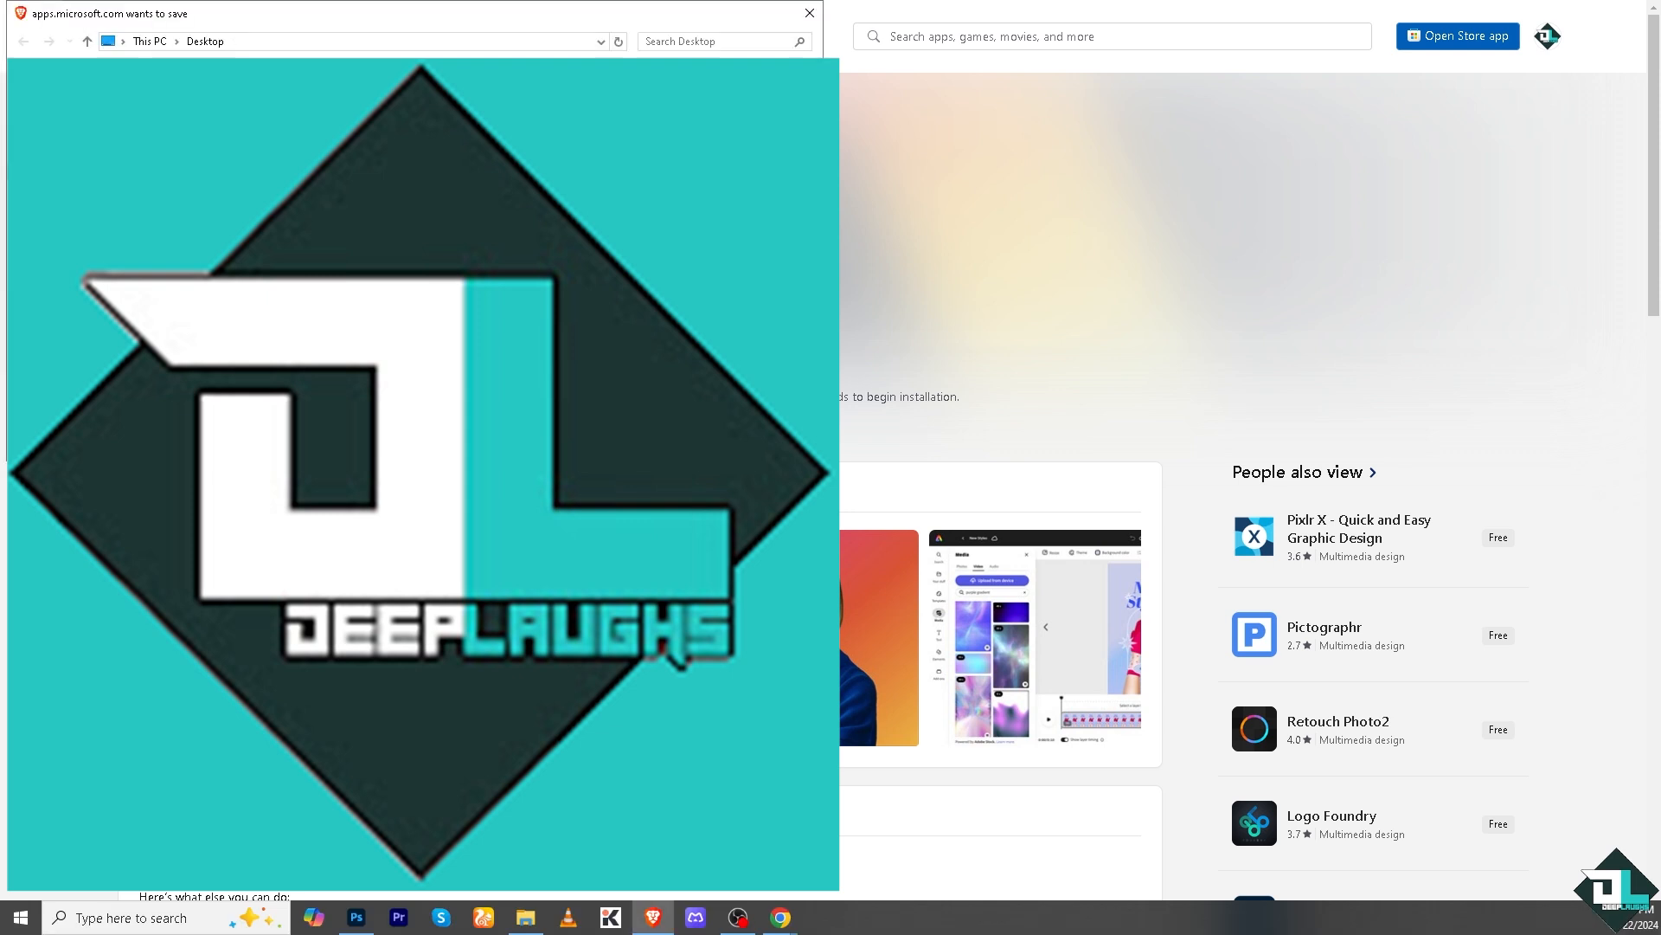
key(Return)
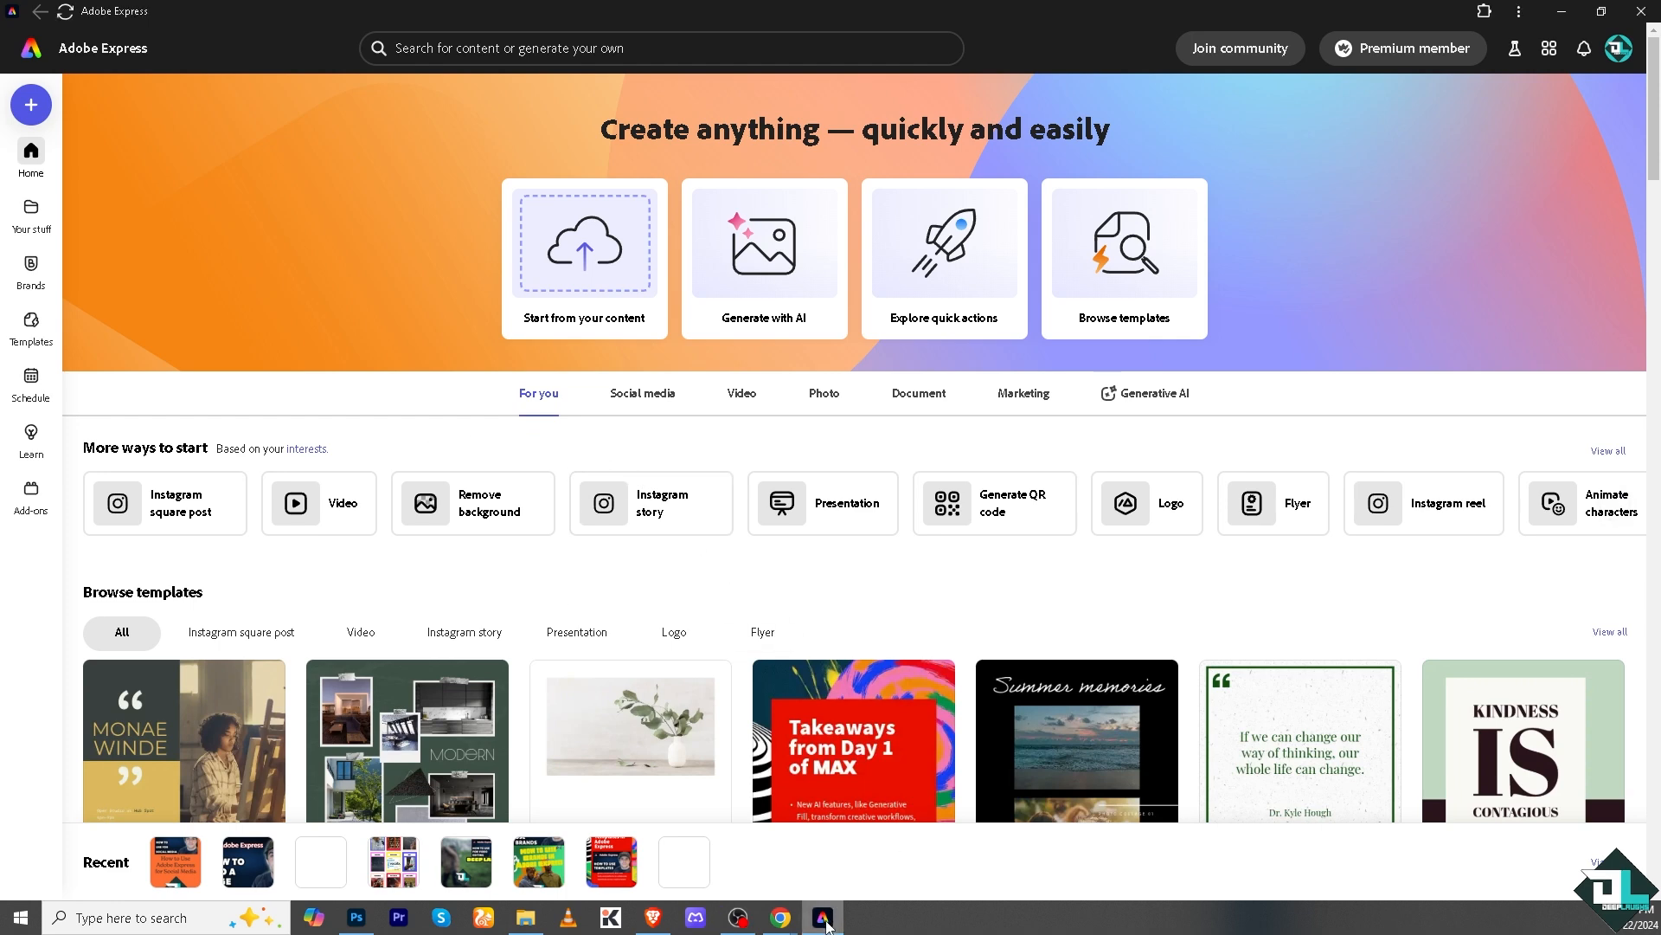
- Examine the home page and template gallery of the Adobe Express desktop app and compare them with the browser version
mouse_move(828, 924)
scroll(909, 603, down, 5)
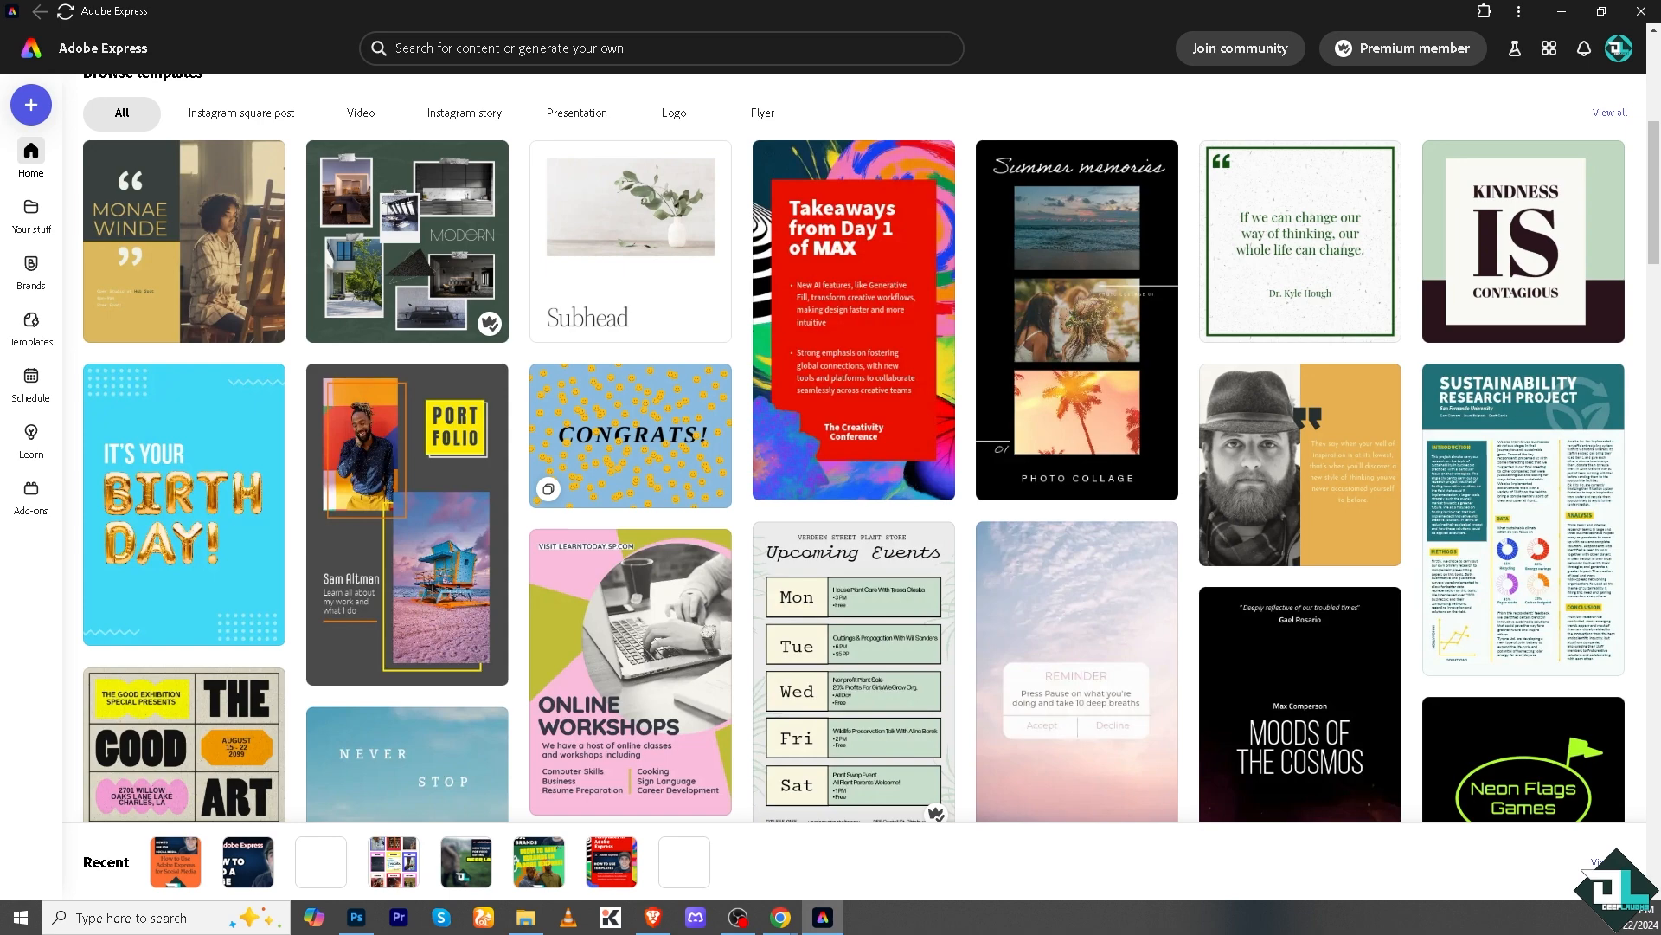
key(F11)
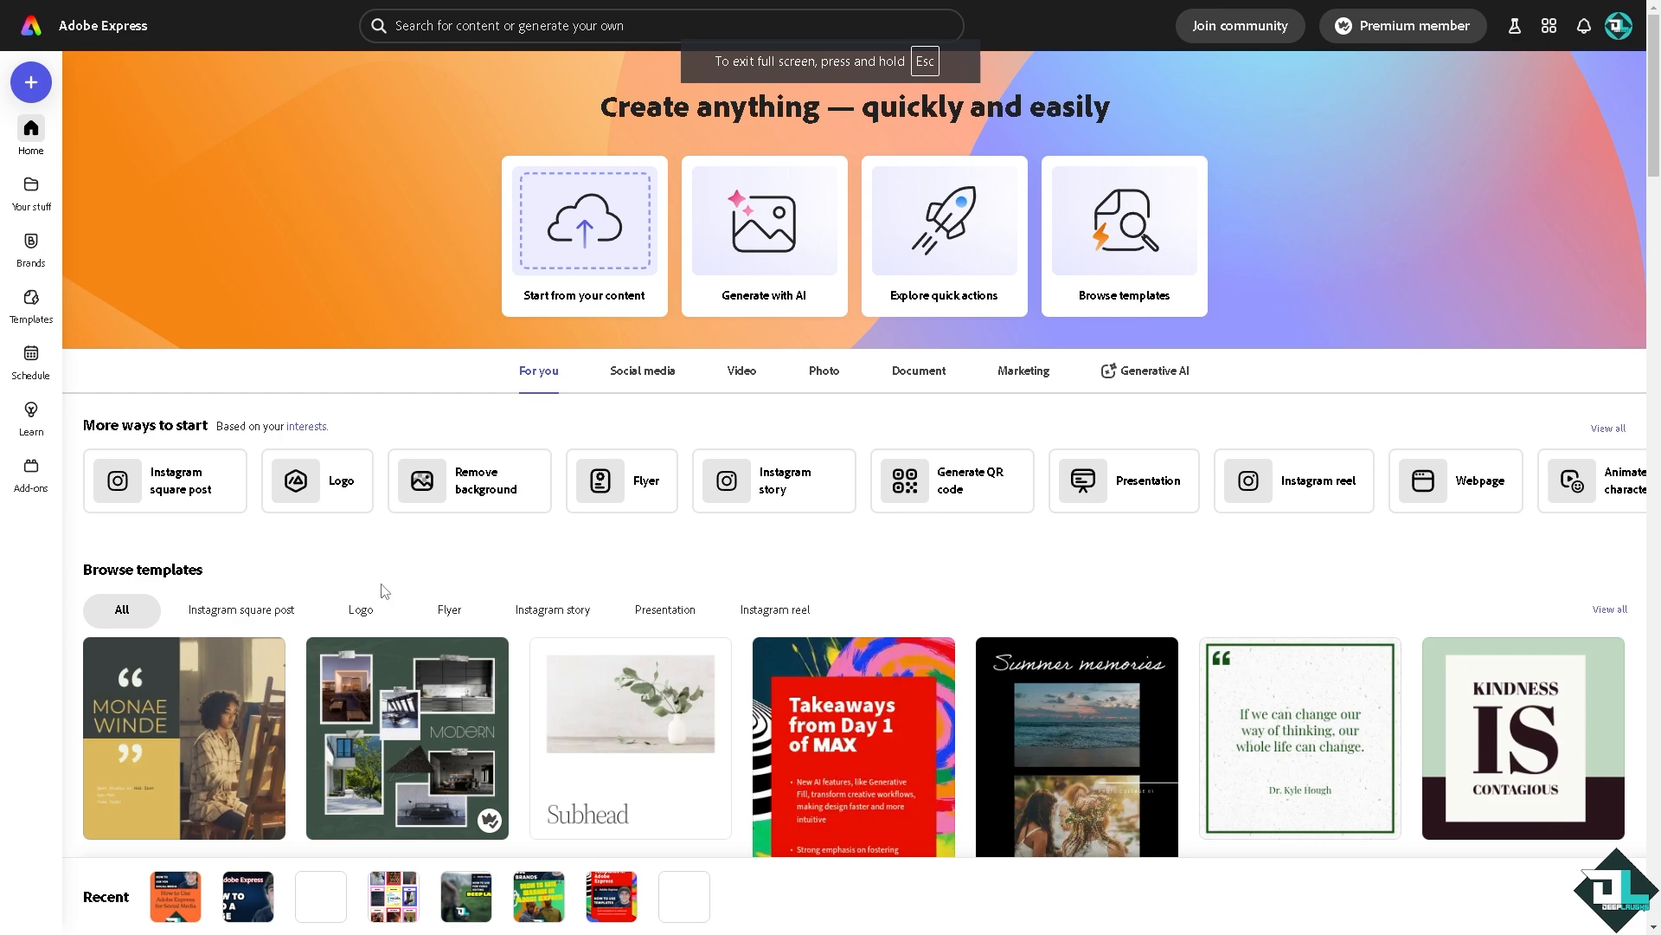
key(F11)
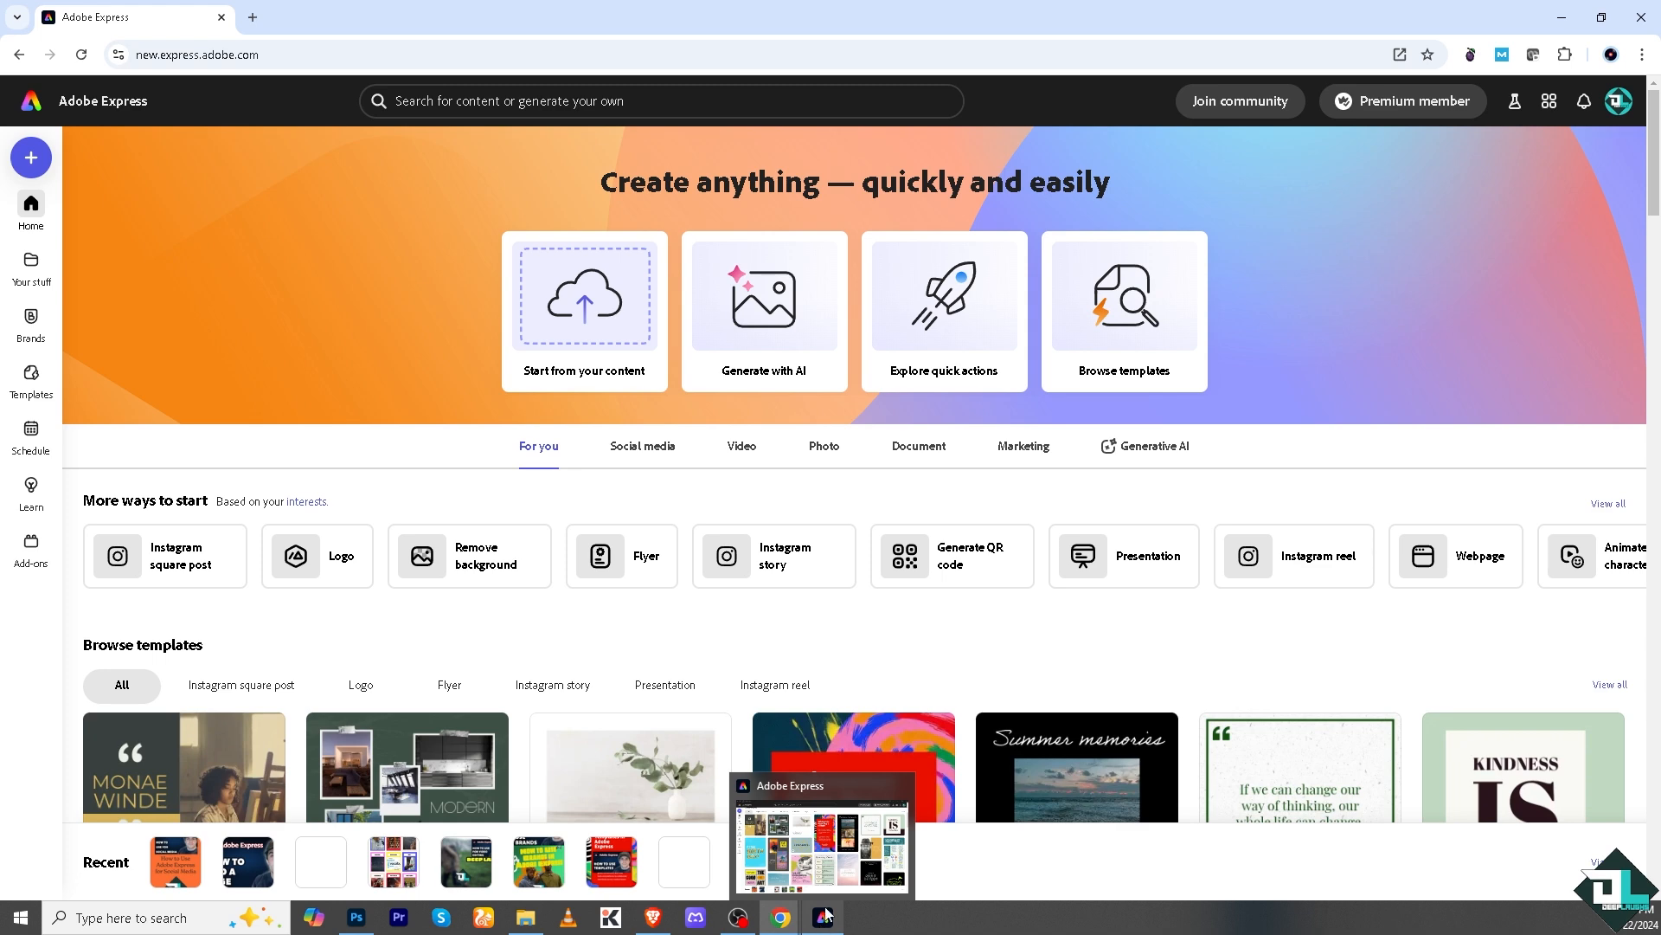
click(827, 805)
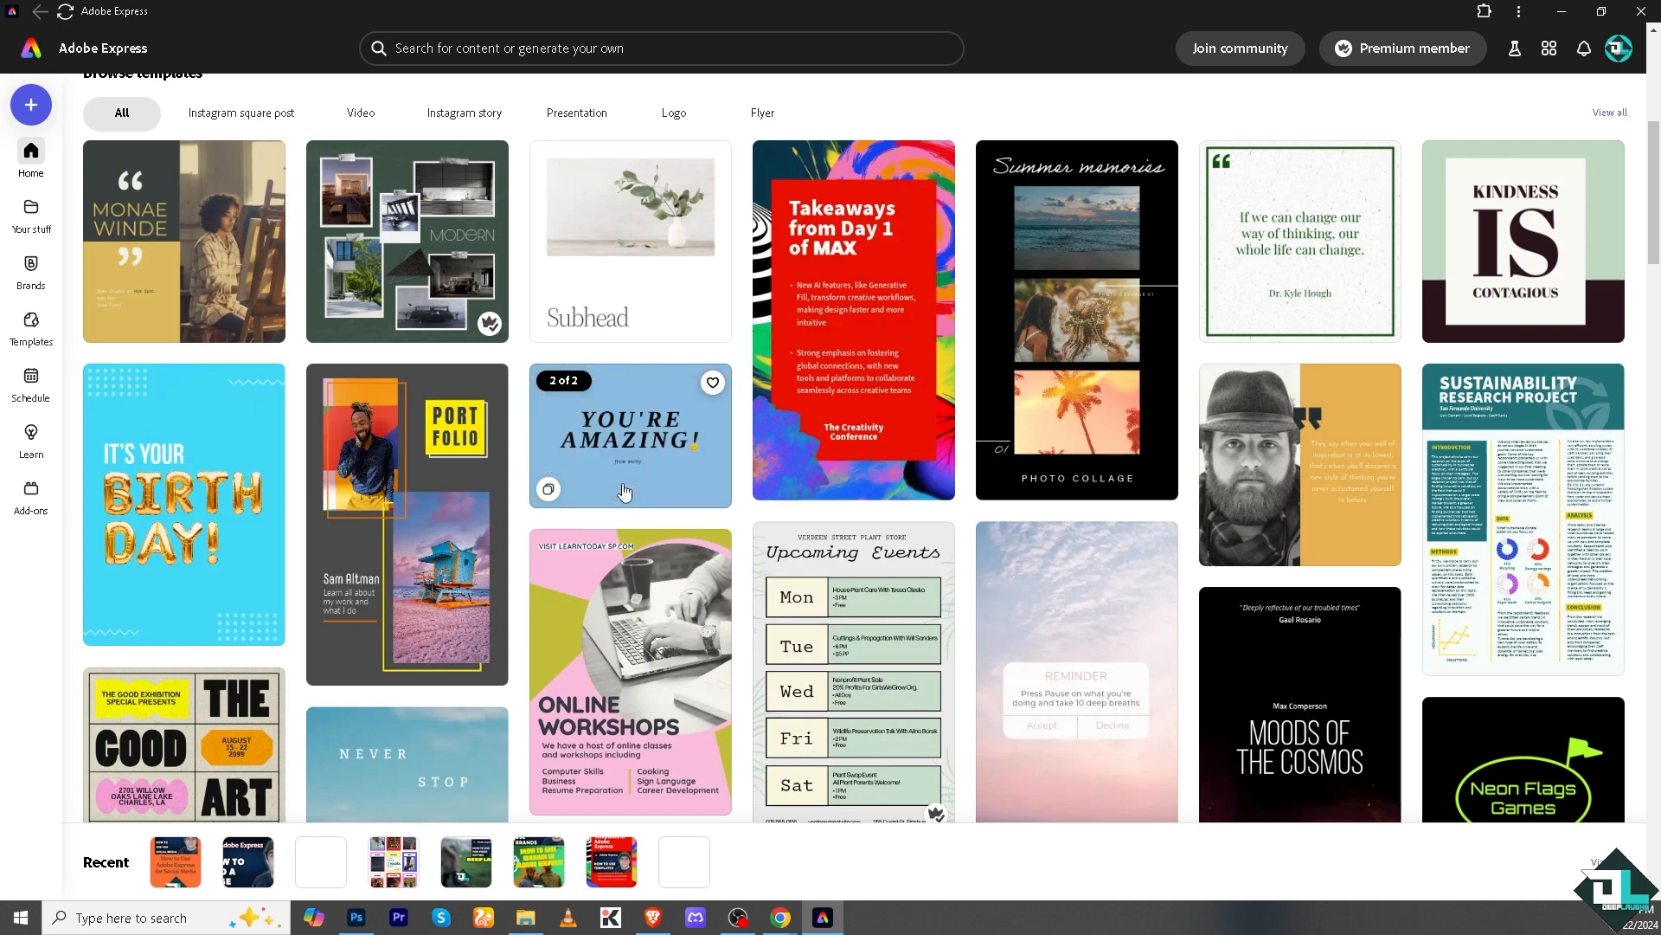
scroll(594, 495, up, 4)
scroll(544, 517, up, 2)
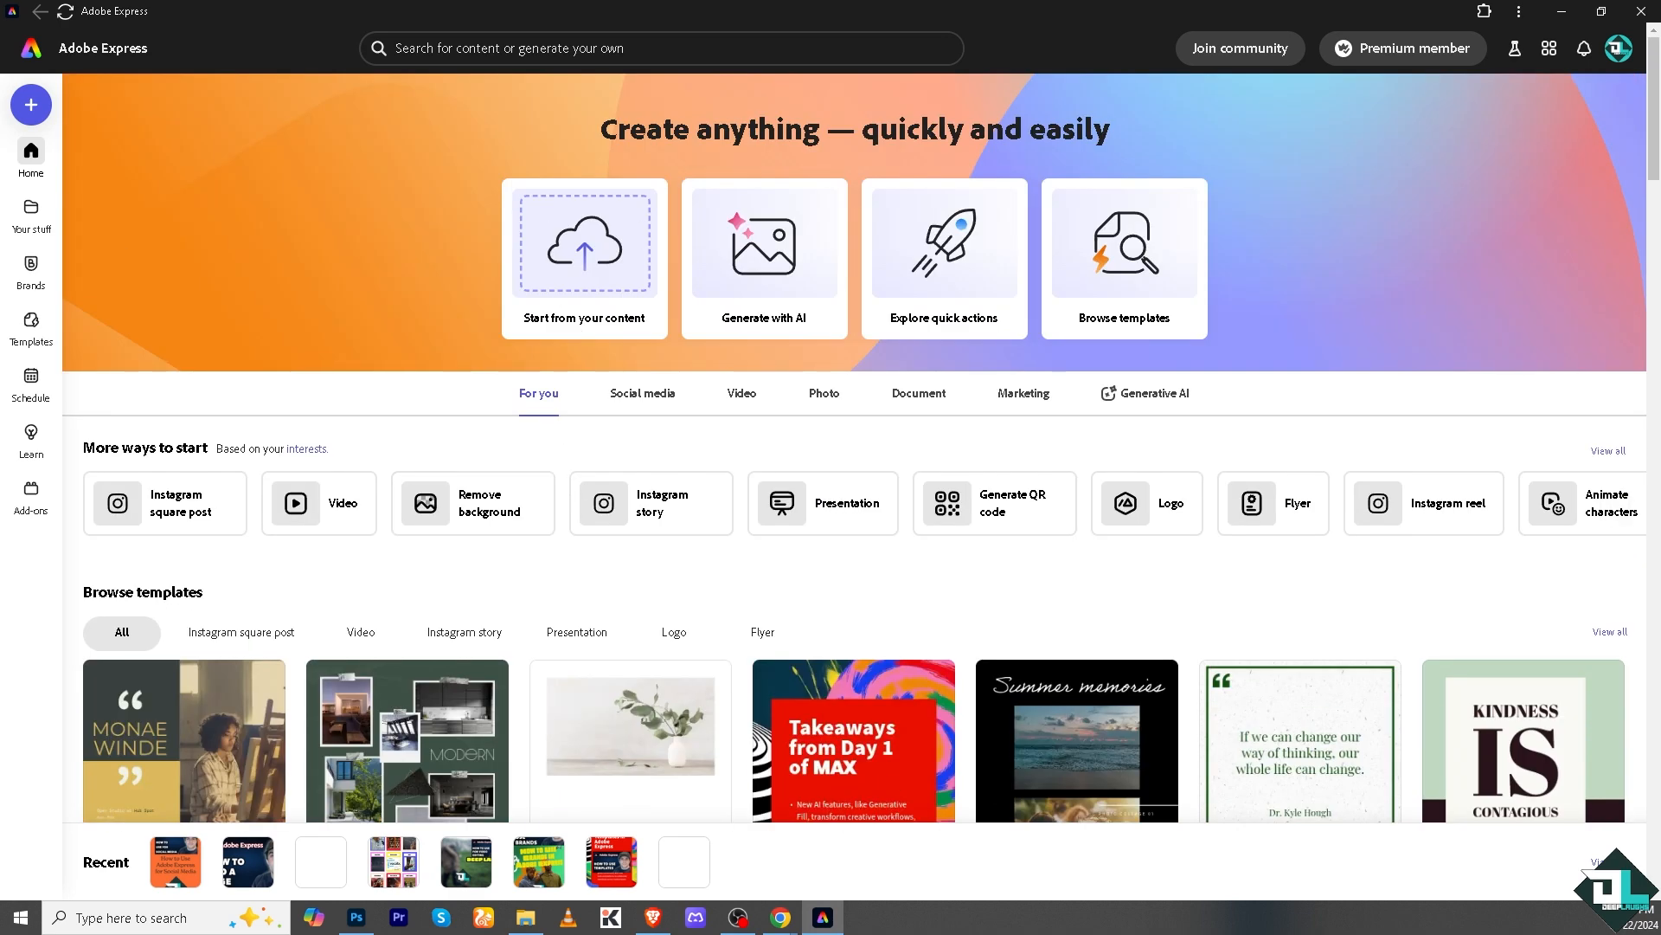
- Show the Adobe Express desktop app in full screen and open the ADOBE EXPRESS TOPICS file from the saved files
key(alt+Tab)
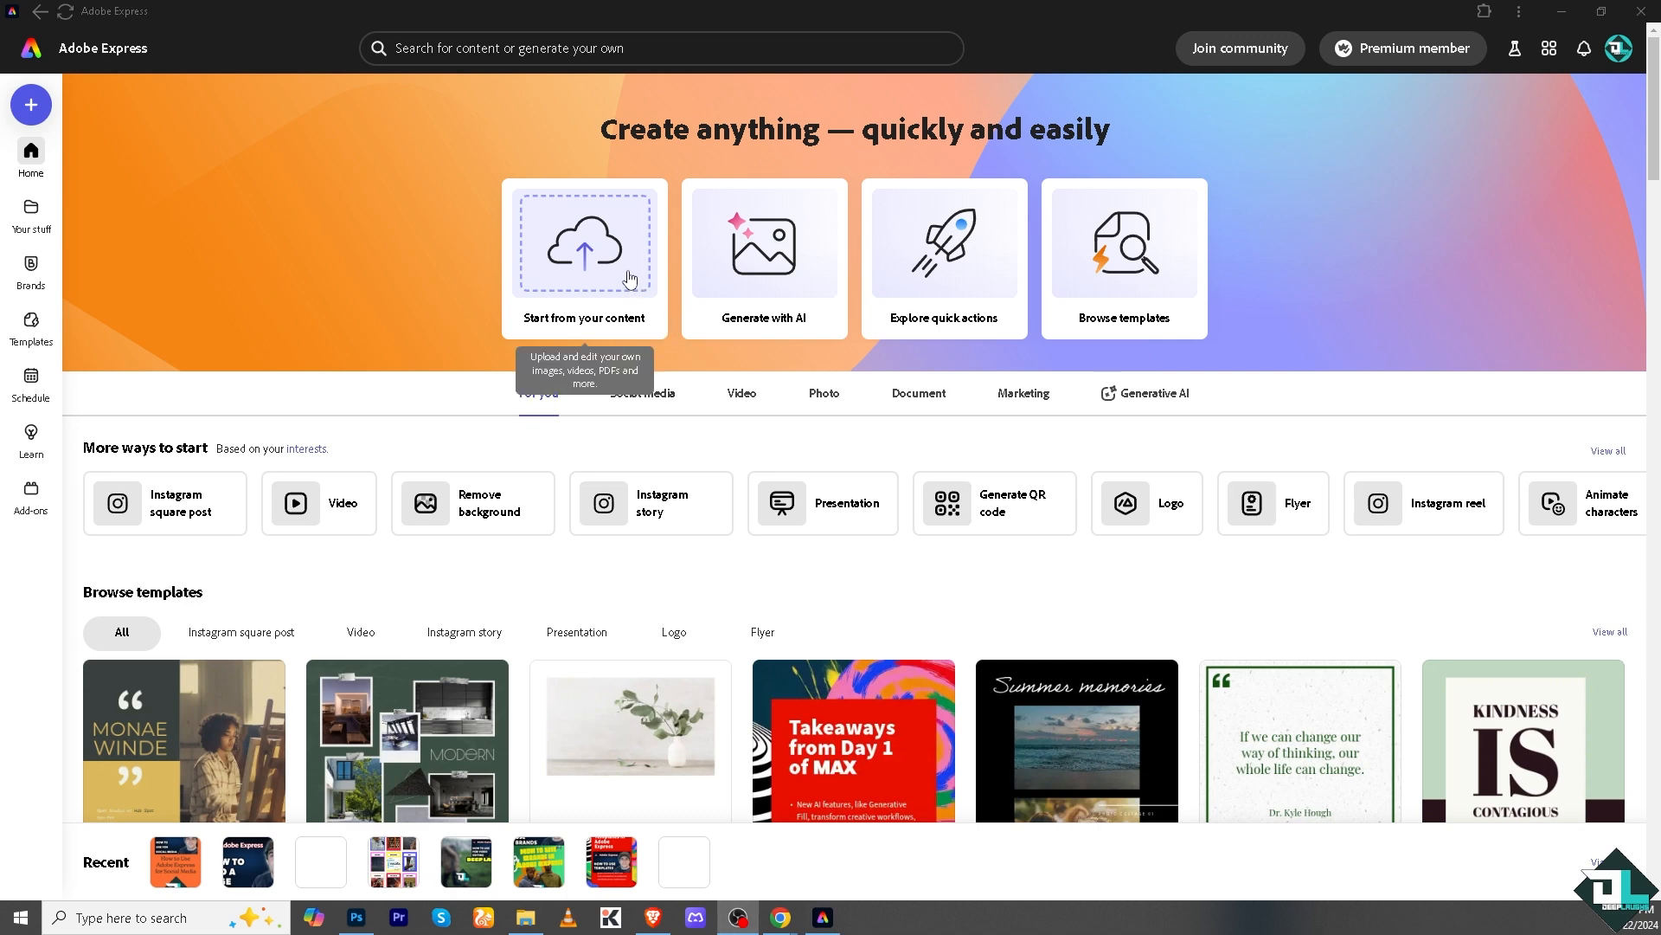
click(548, 453)
key(F11)
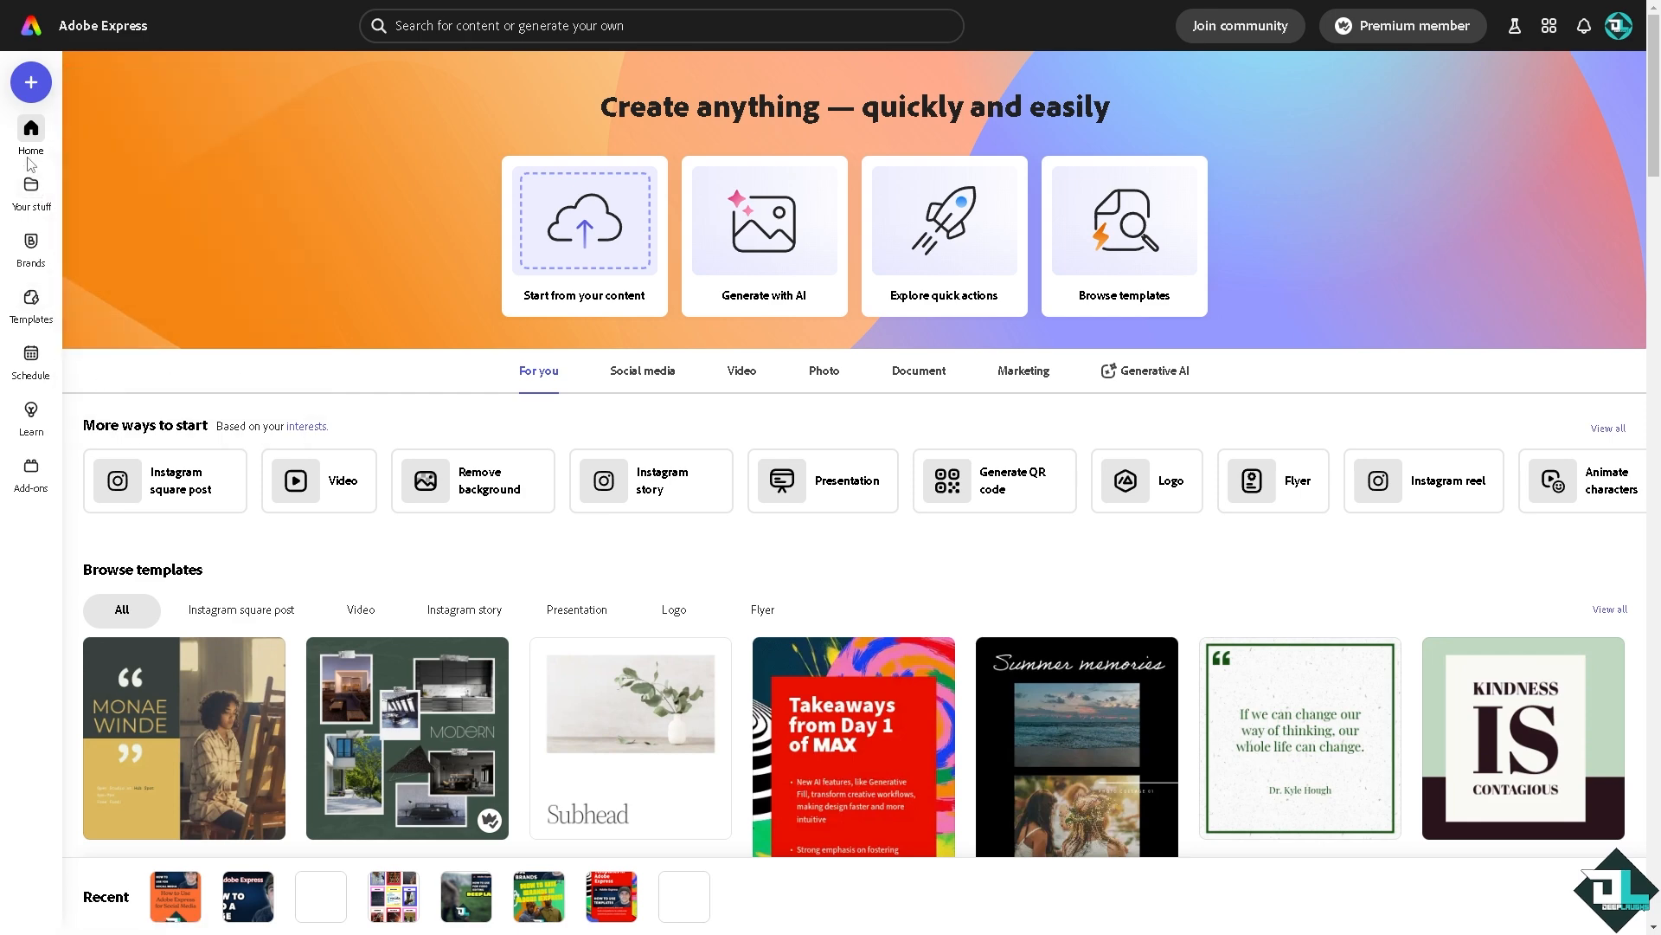
click(31, 192)
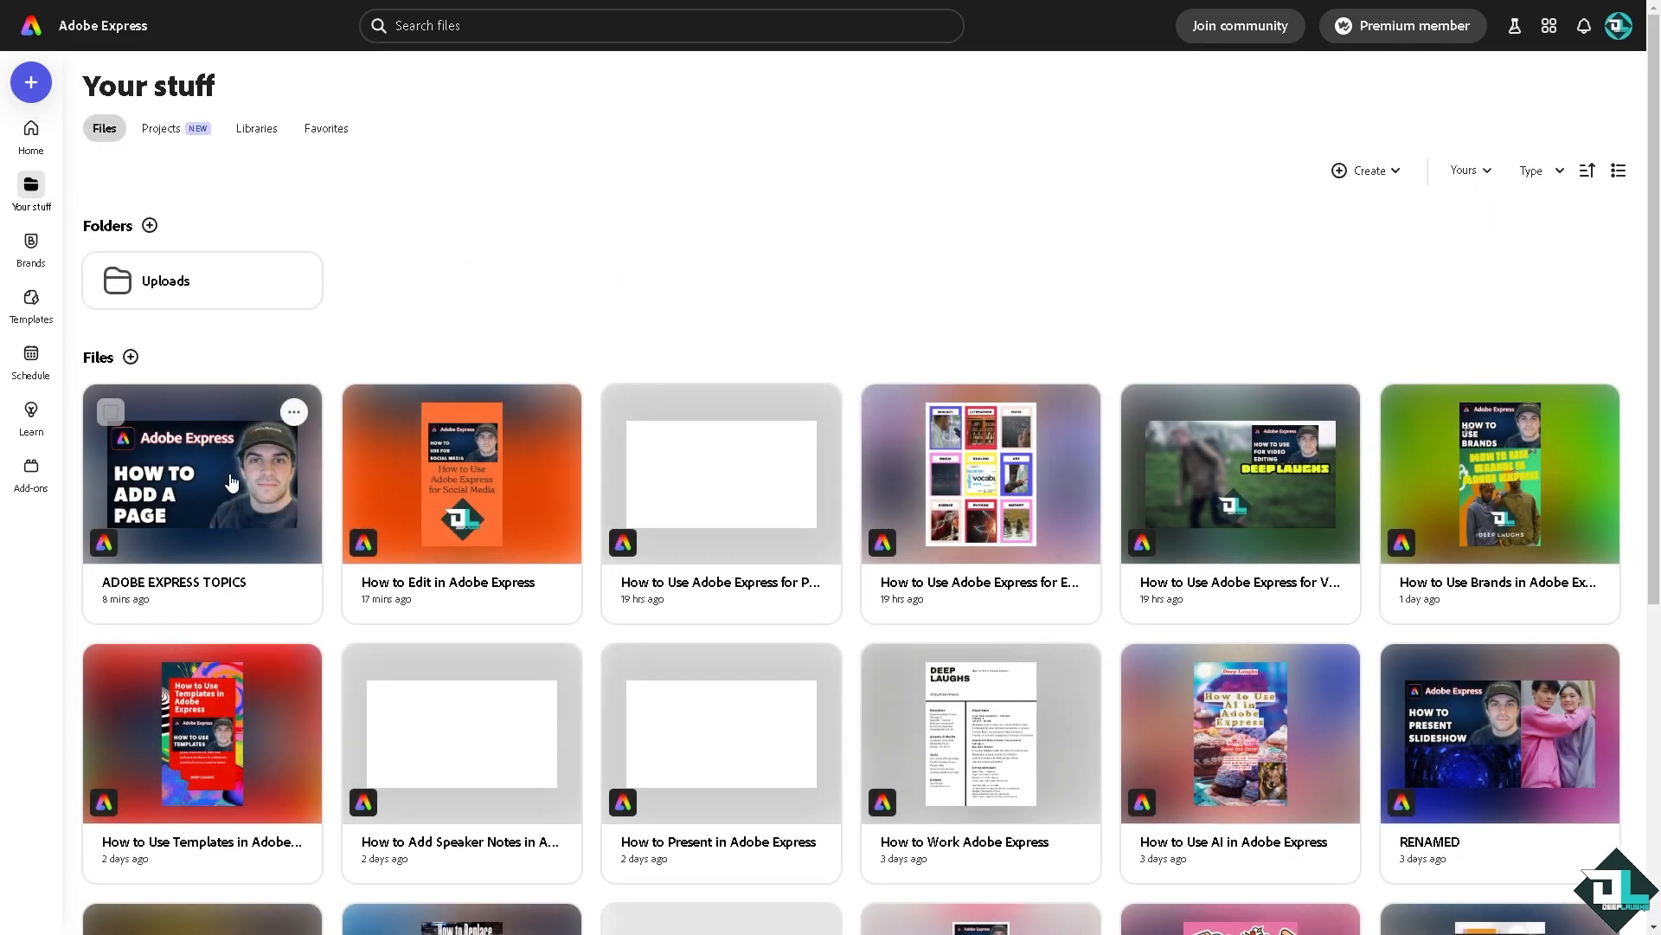
click(231, 482)
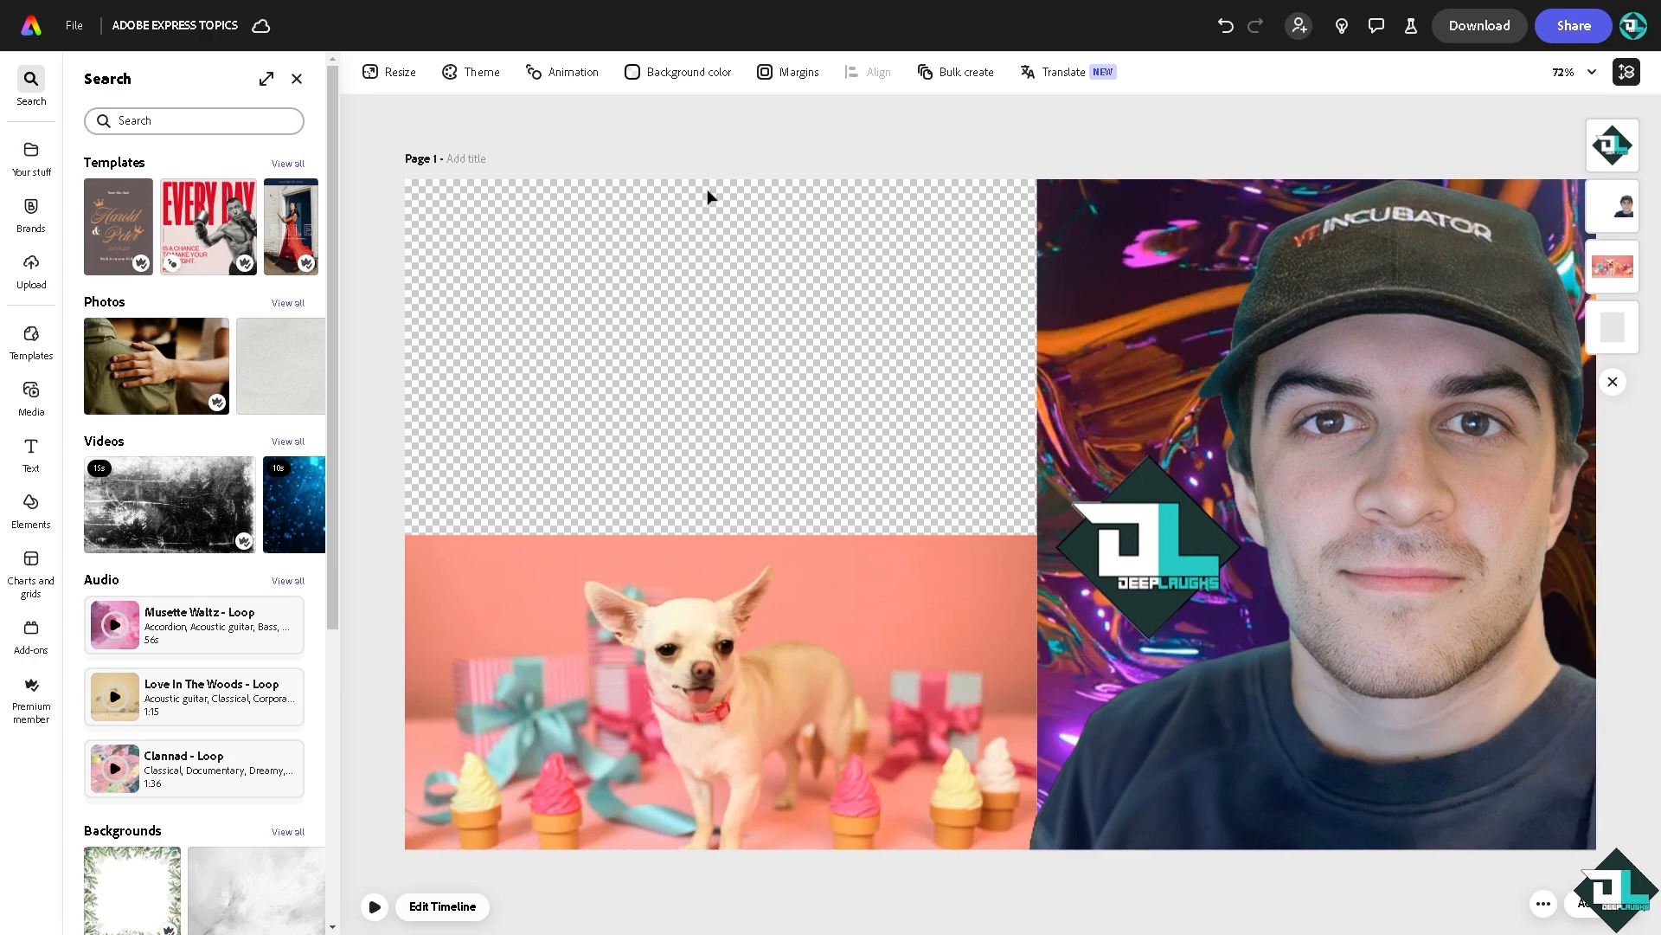
- View the Deep Laughs brand assets, then fit the "HOW TO USE ON DESKTOP" image into the empty area above the dog video
mouse_move(11, 225)
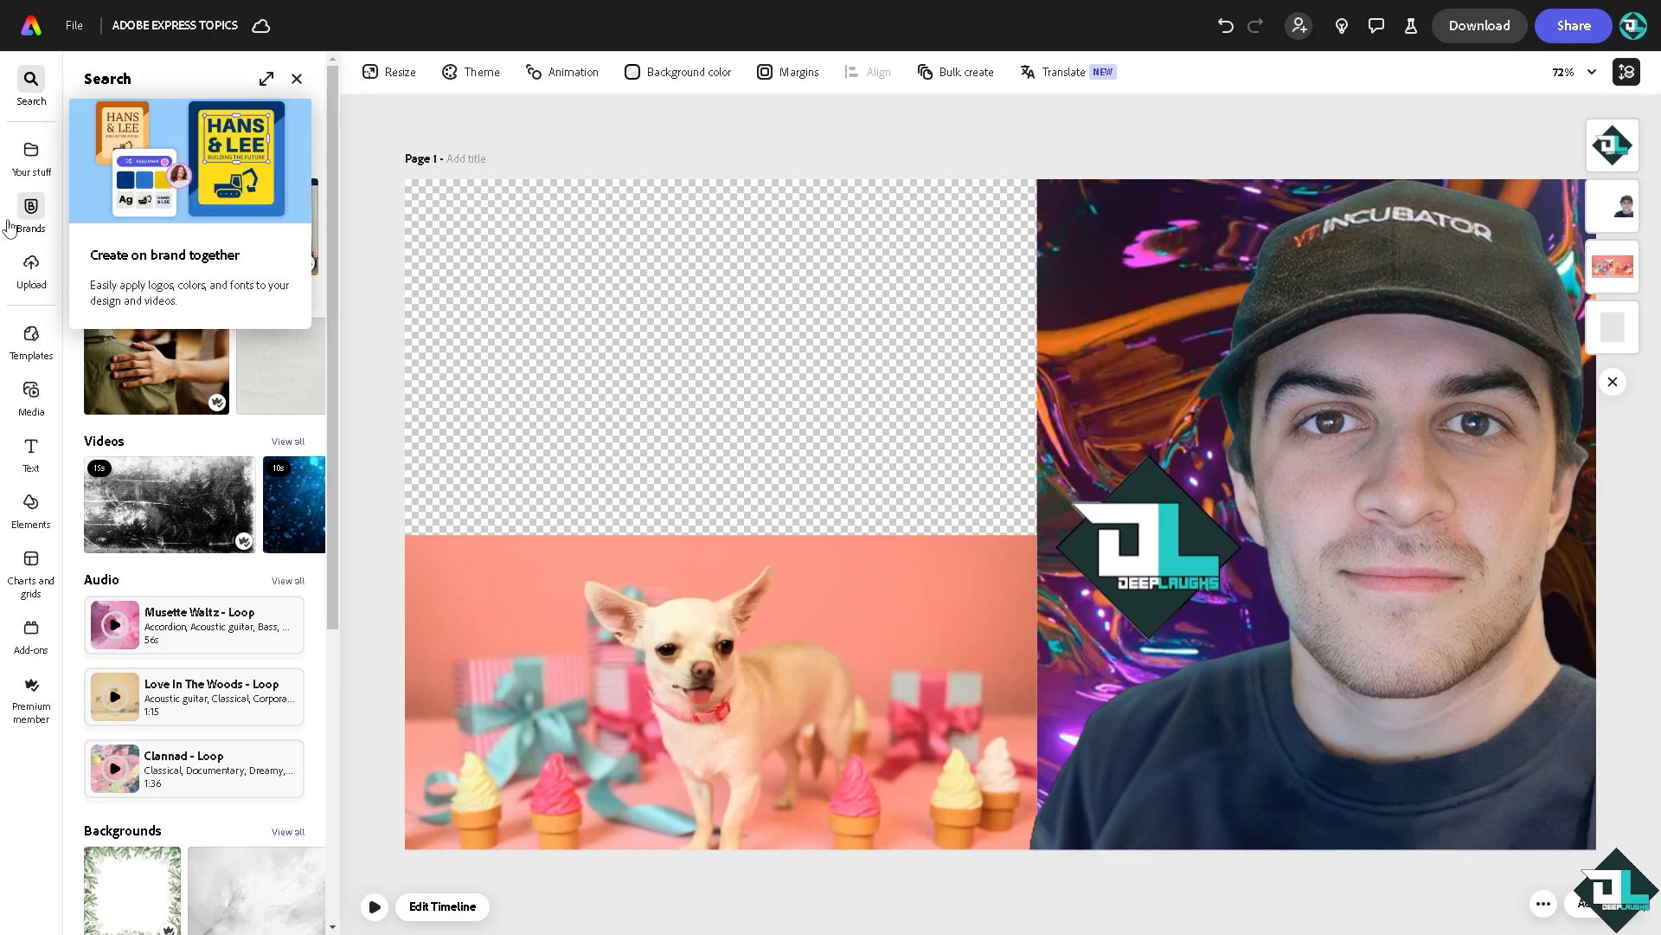
mouse_move(38, 406)
click(39, 216)
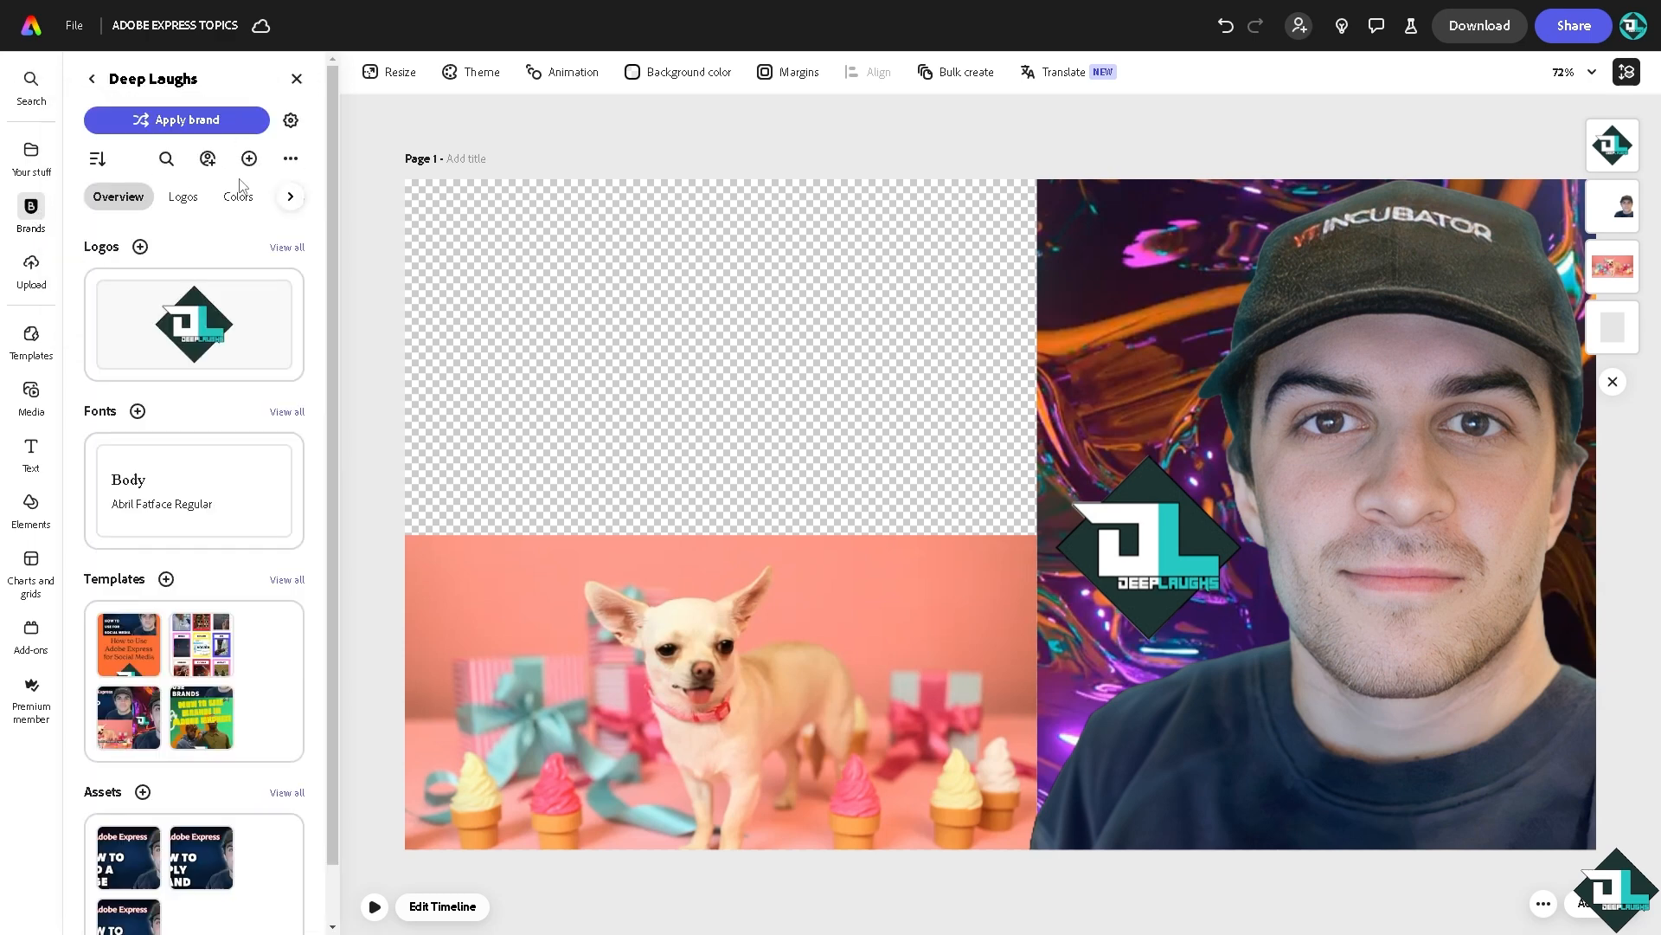
click(290, 196)
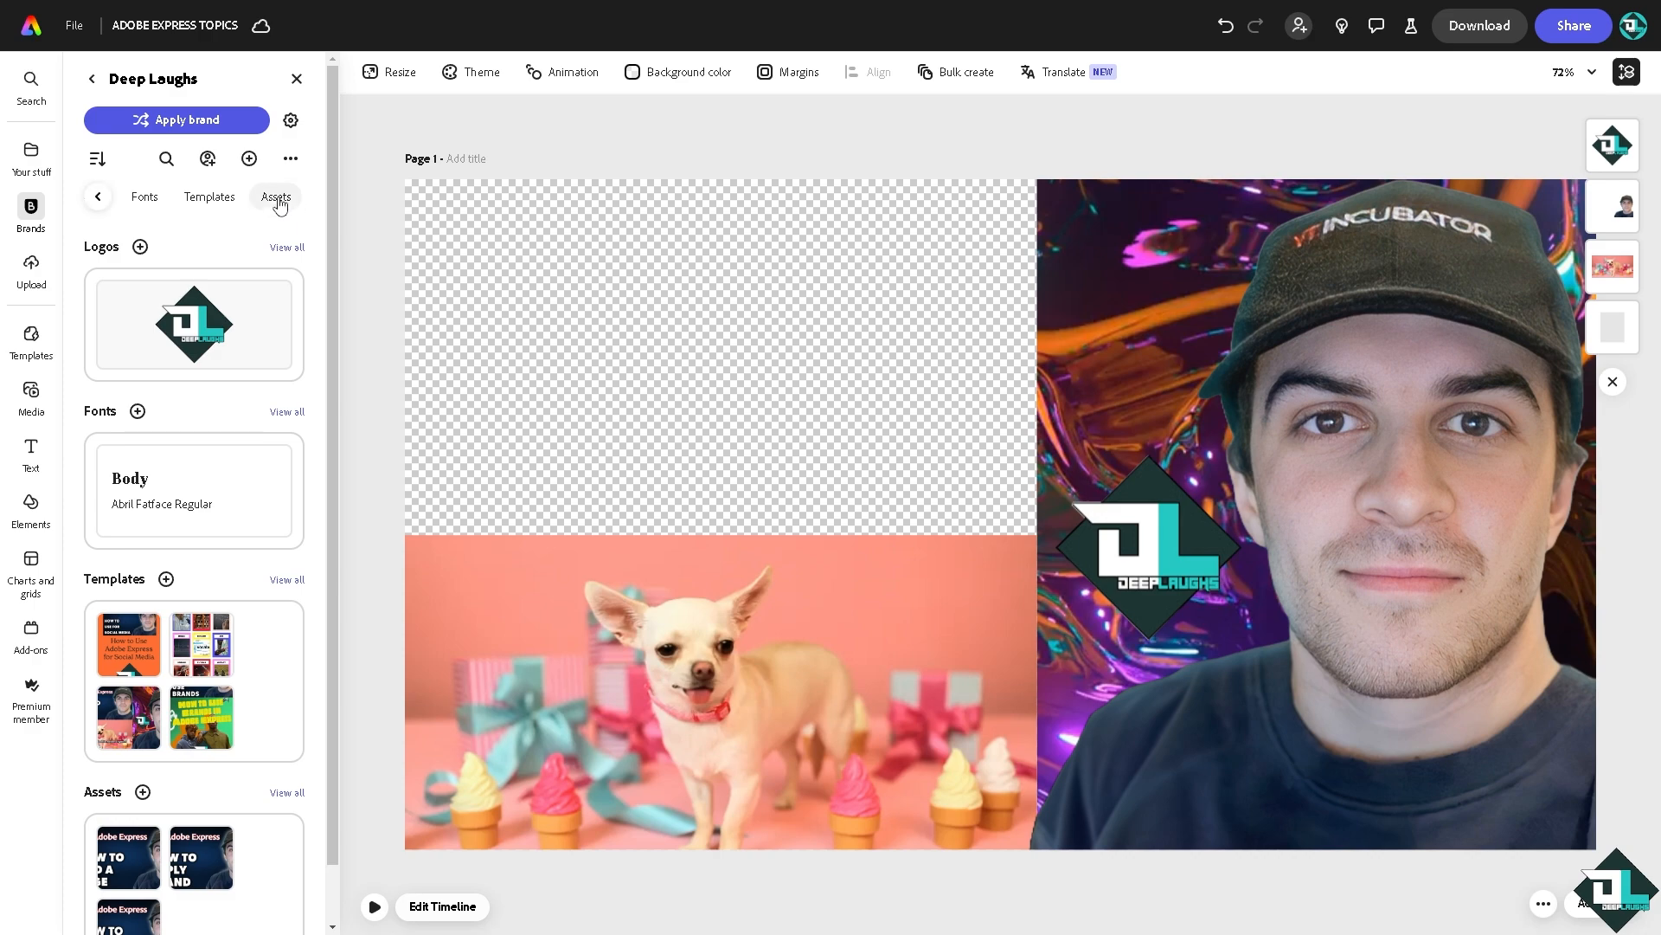
click(277, 197)
mouse_move(135, 427)
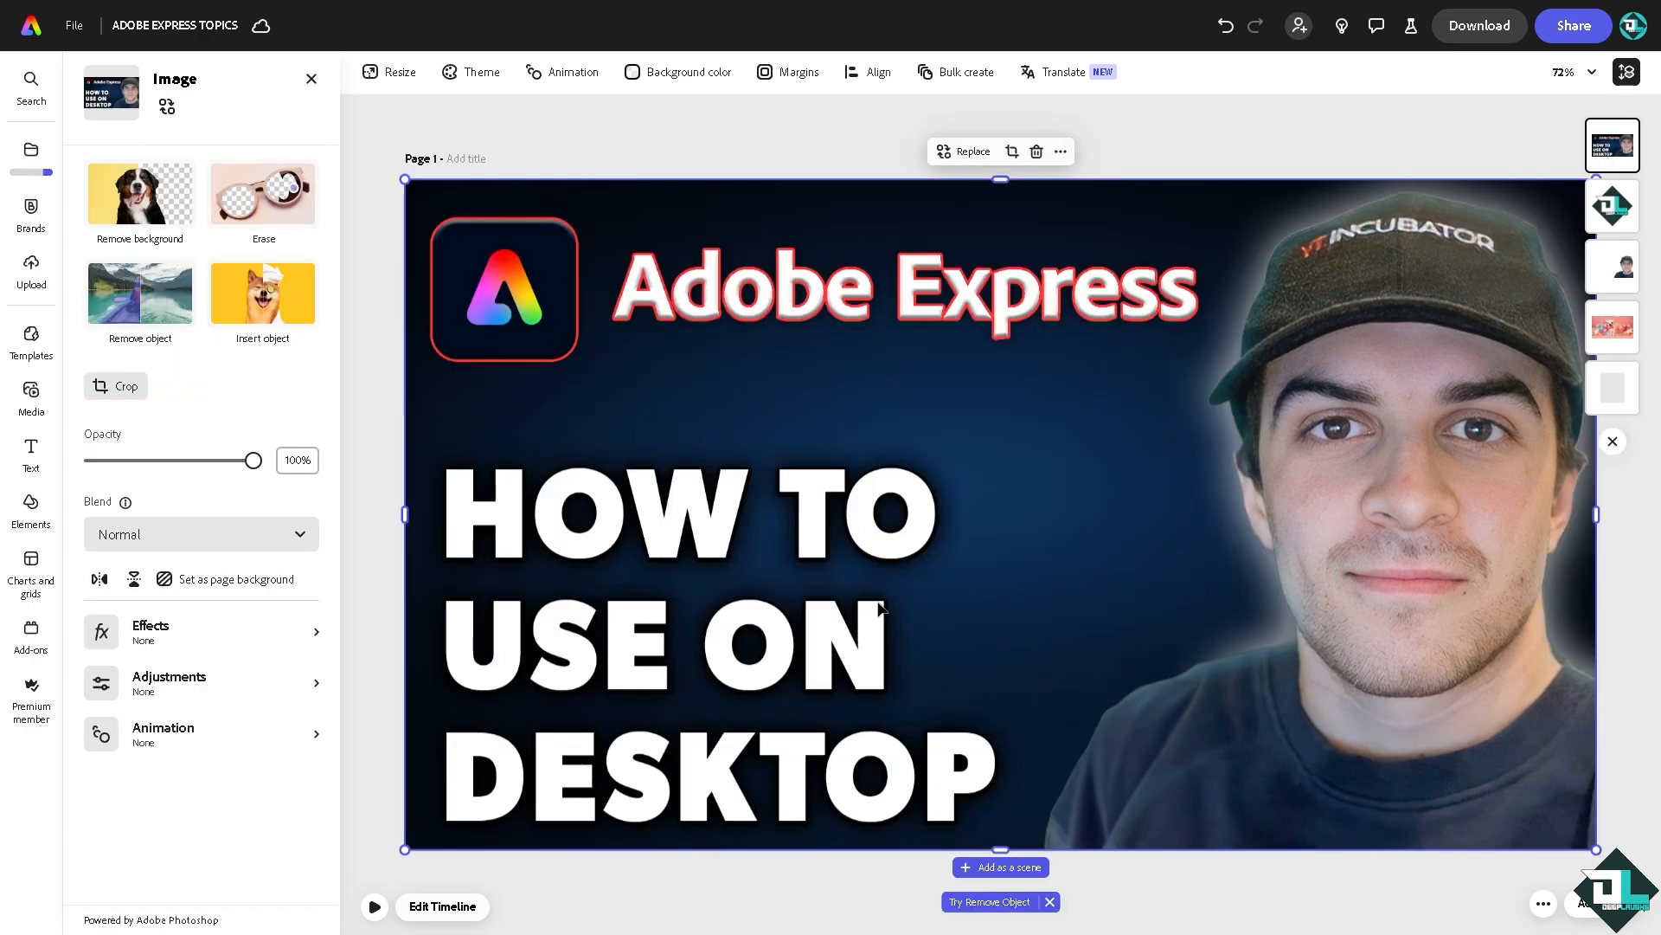
drag(1597, 850, 1066, 486)
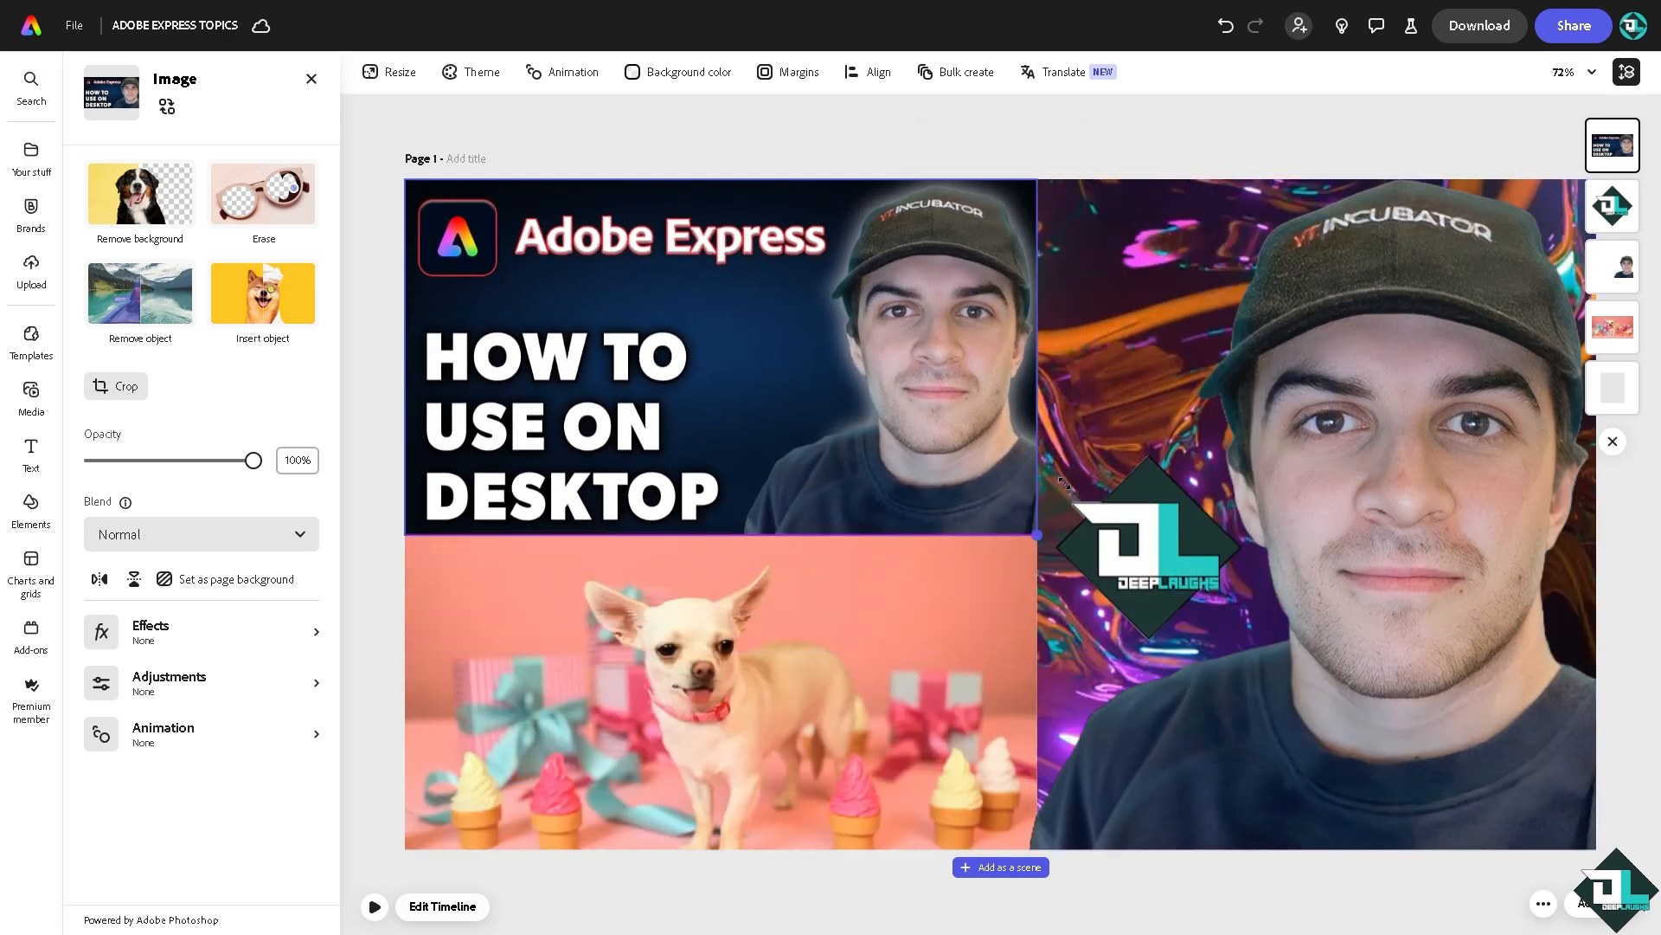
- Delete the dog video and fill its area with the glowing atom video from the recently used videos
click(526, 650)
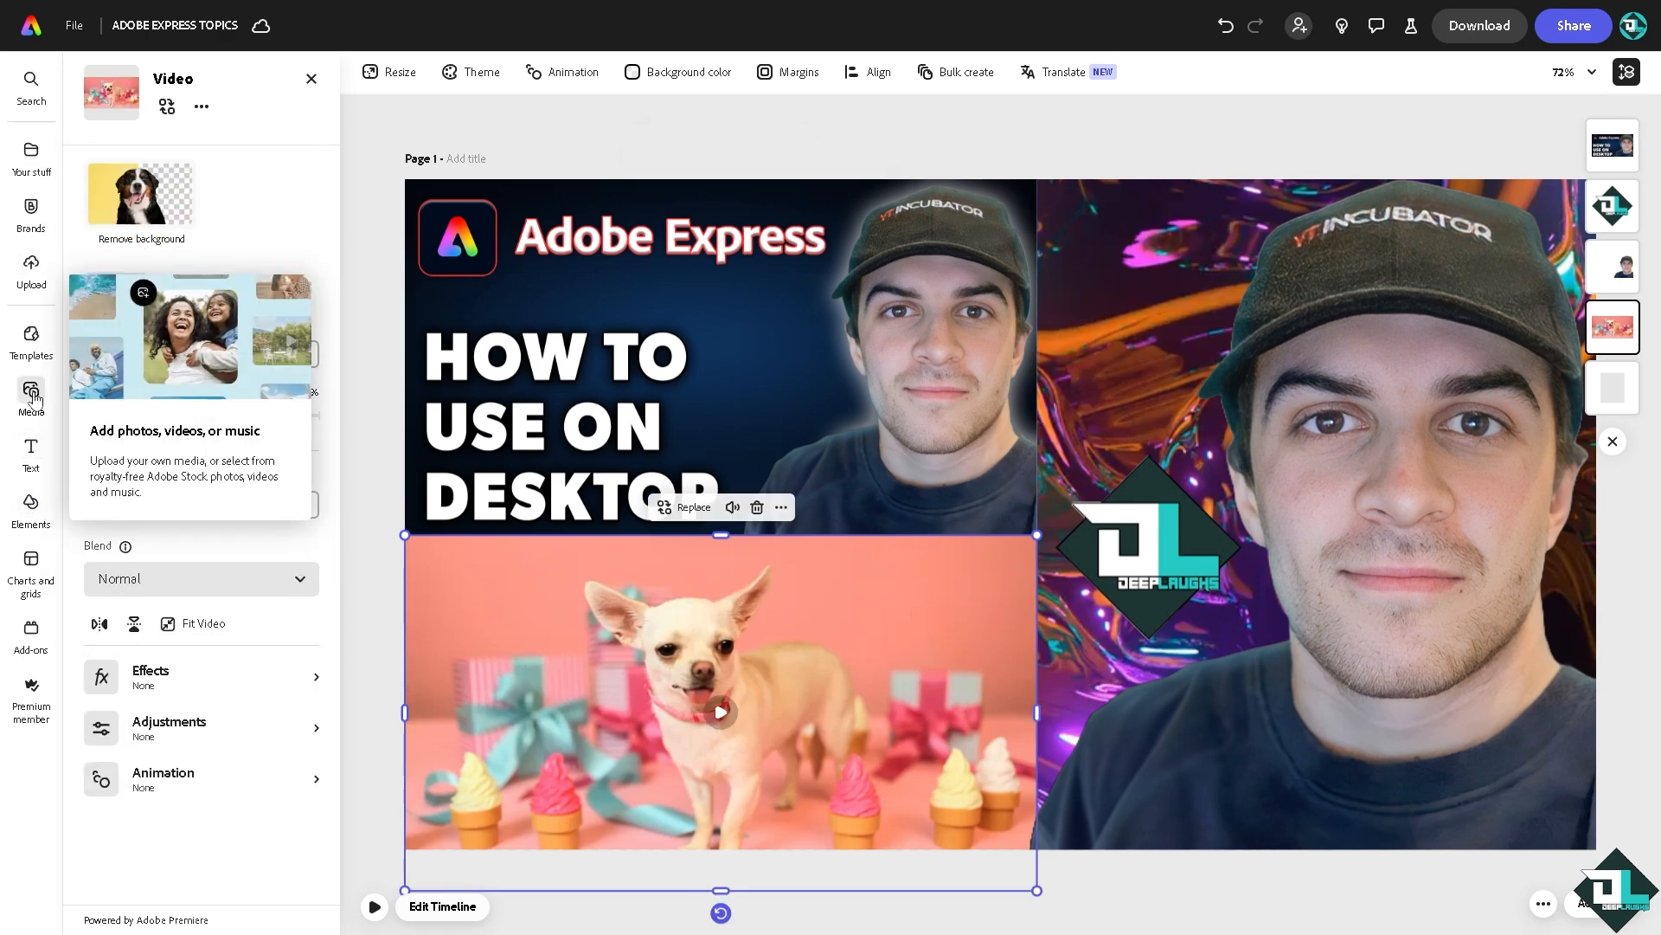
key(Delete)
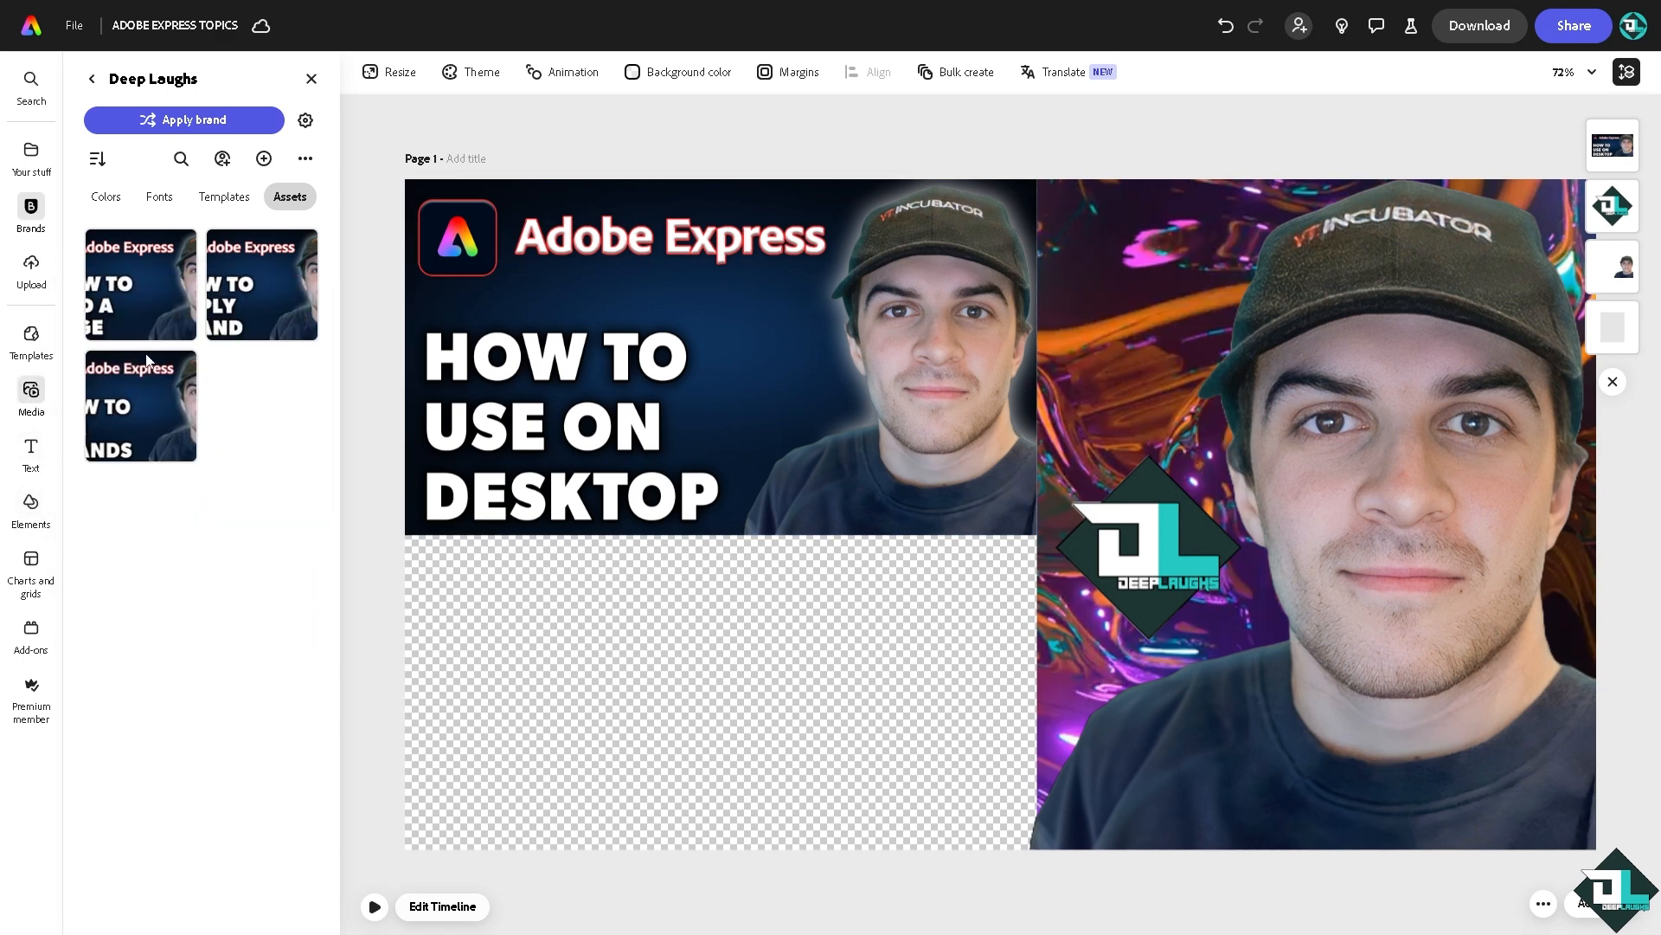
click(31, 396)
click(211, 116)
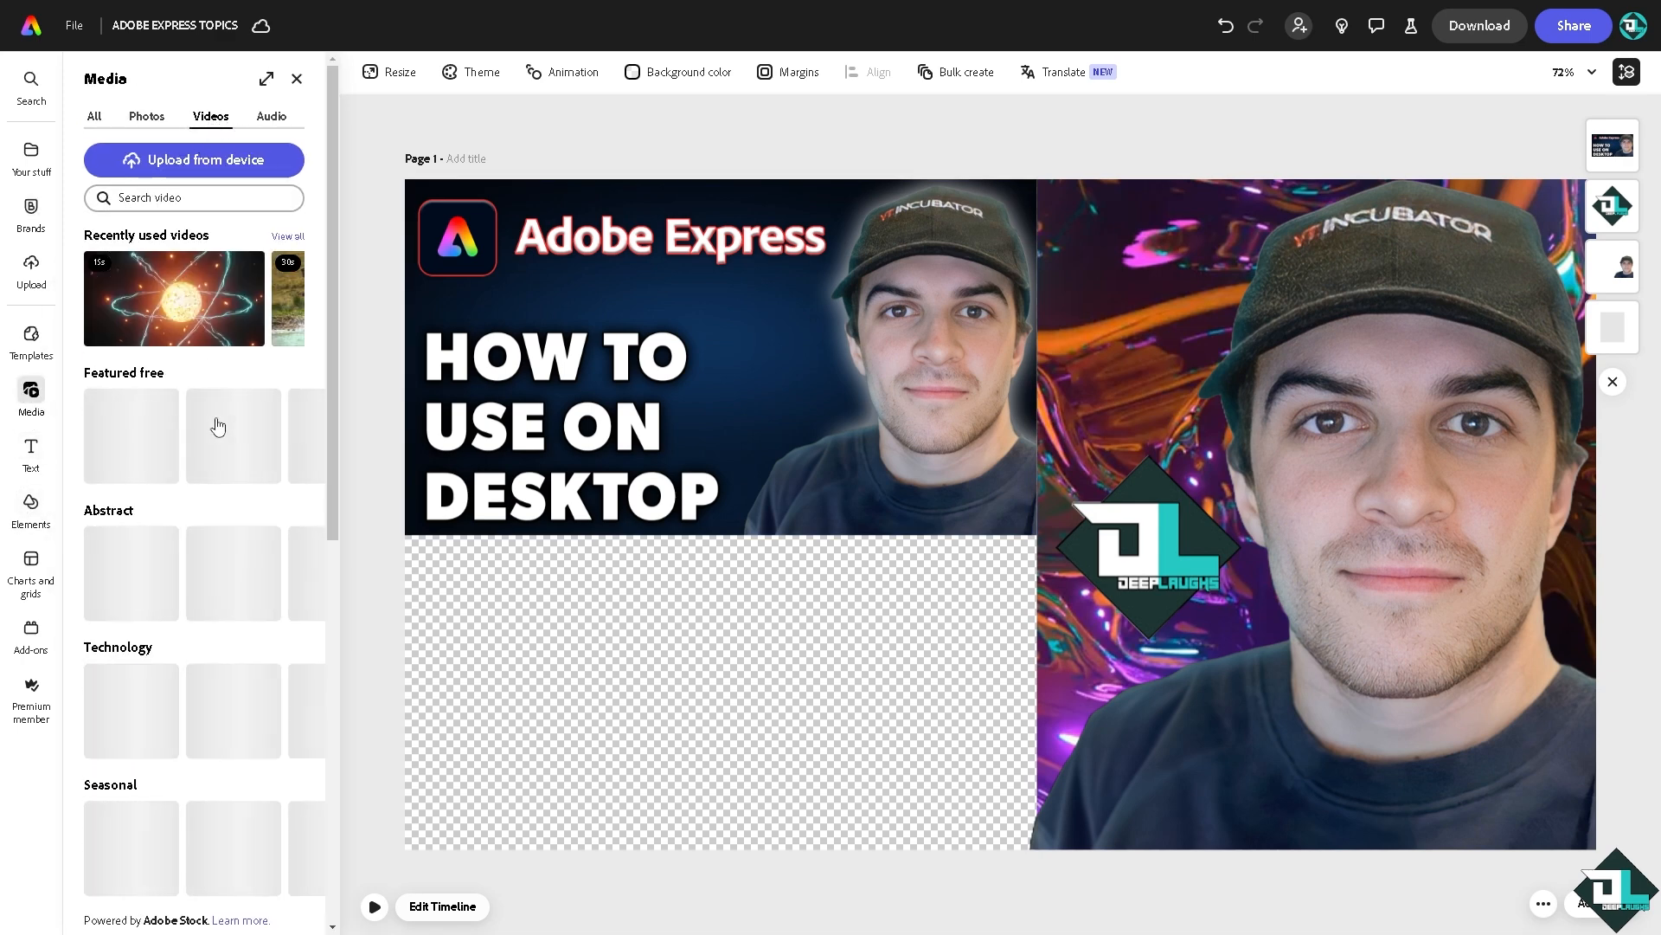
click(172, 325)
drag(615, 269, 614, 625)
drag(723, 702, 1044, 860)
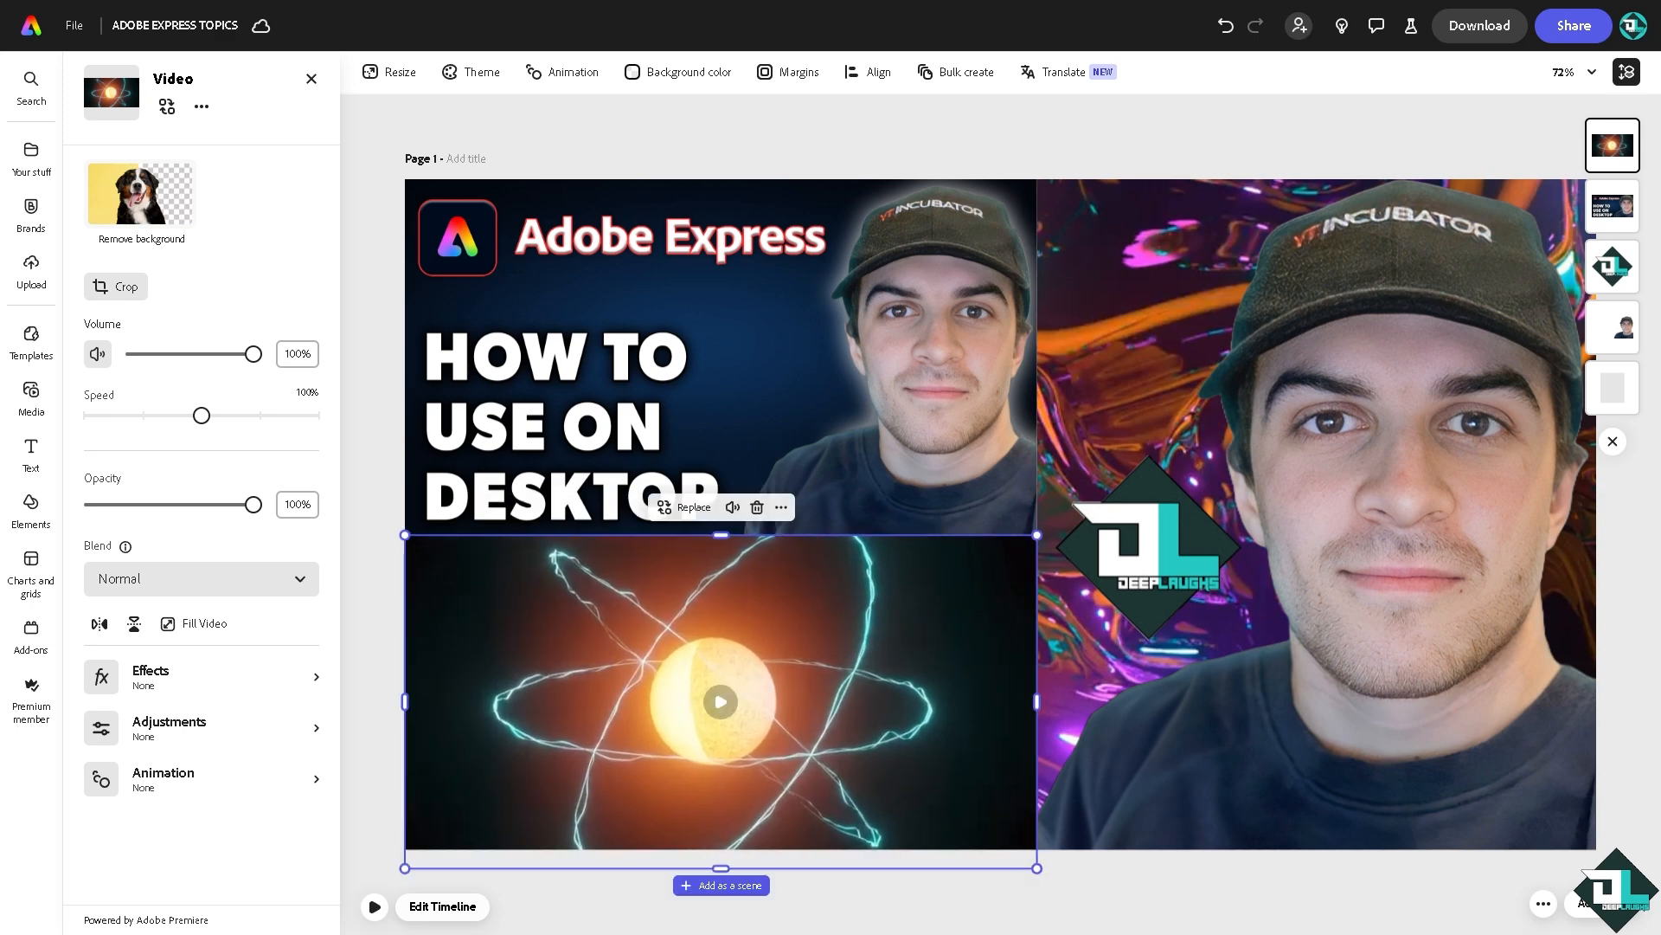
- Add a text box reading "How to Use Adobe Express on Desktop" to the page
click(32, 450)
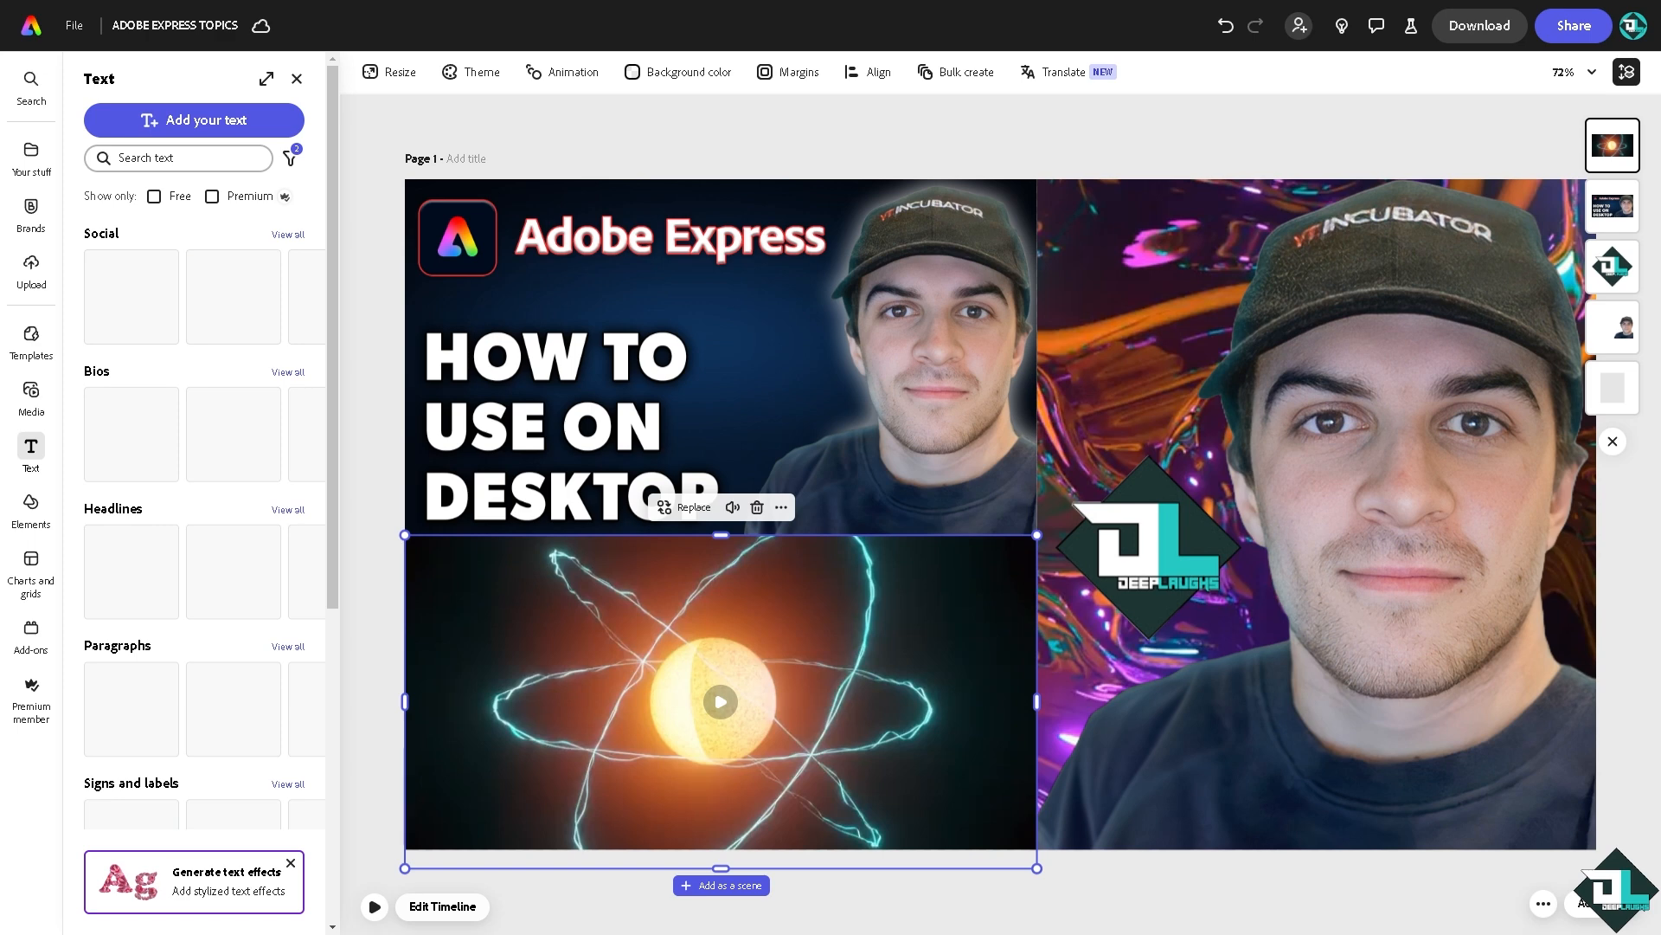
click(234, 121)
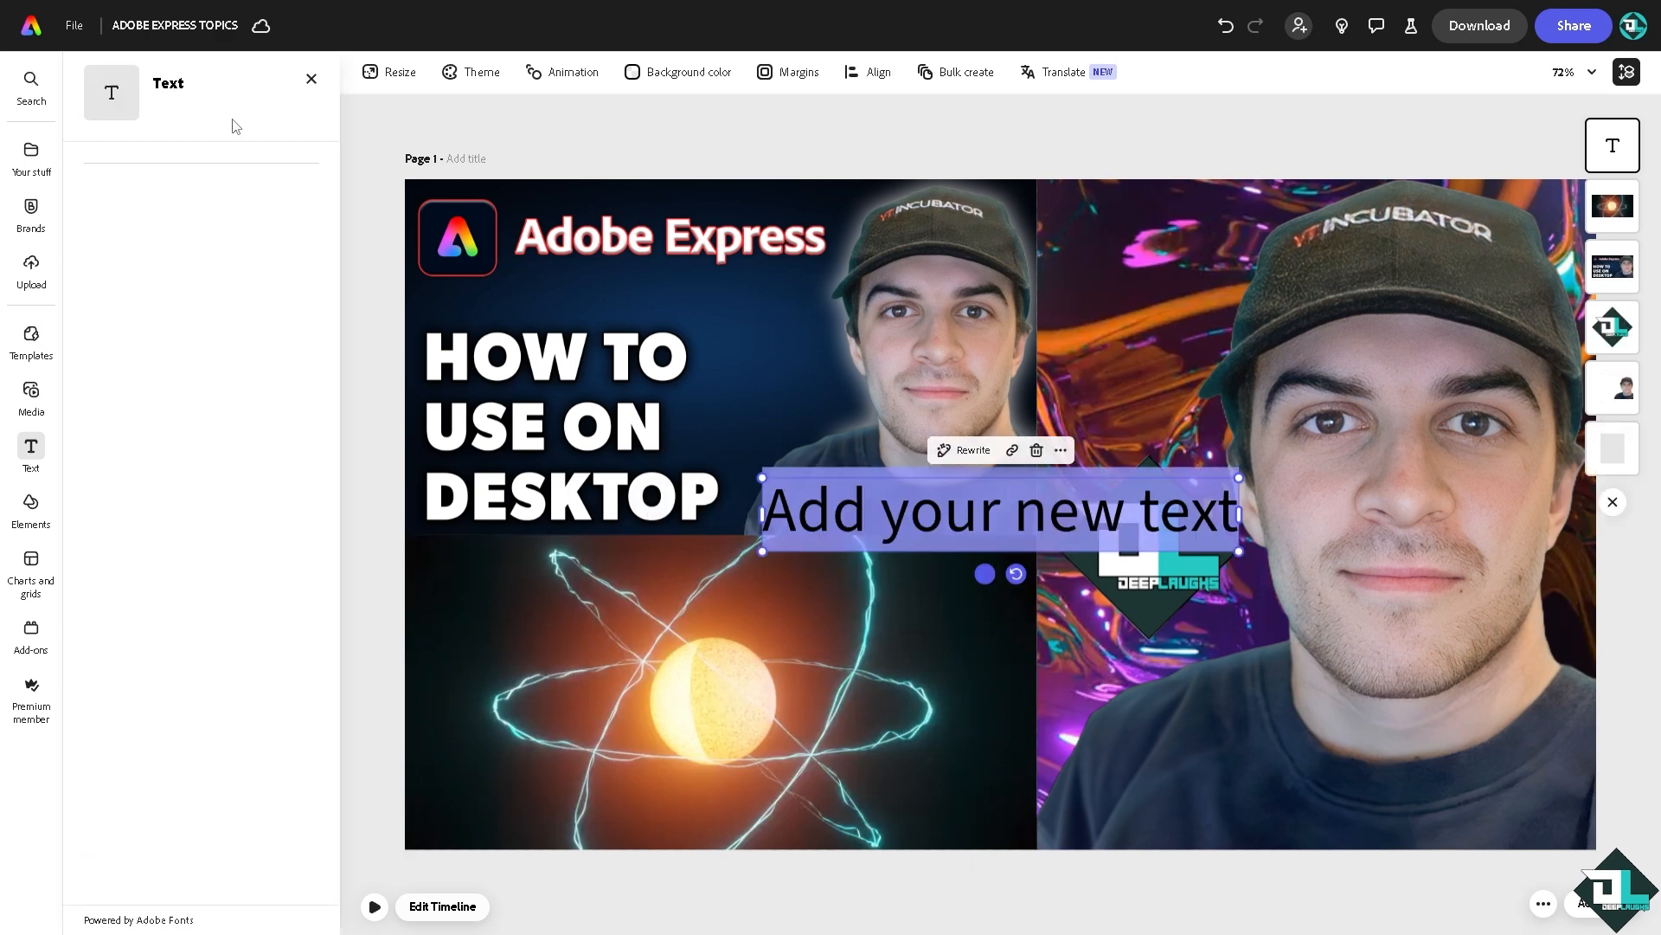
text(How to Use Adobe Express on Desktop)
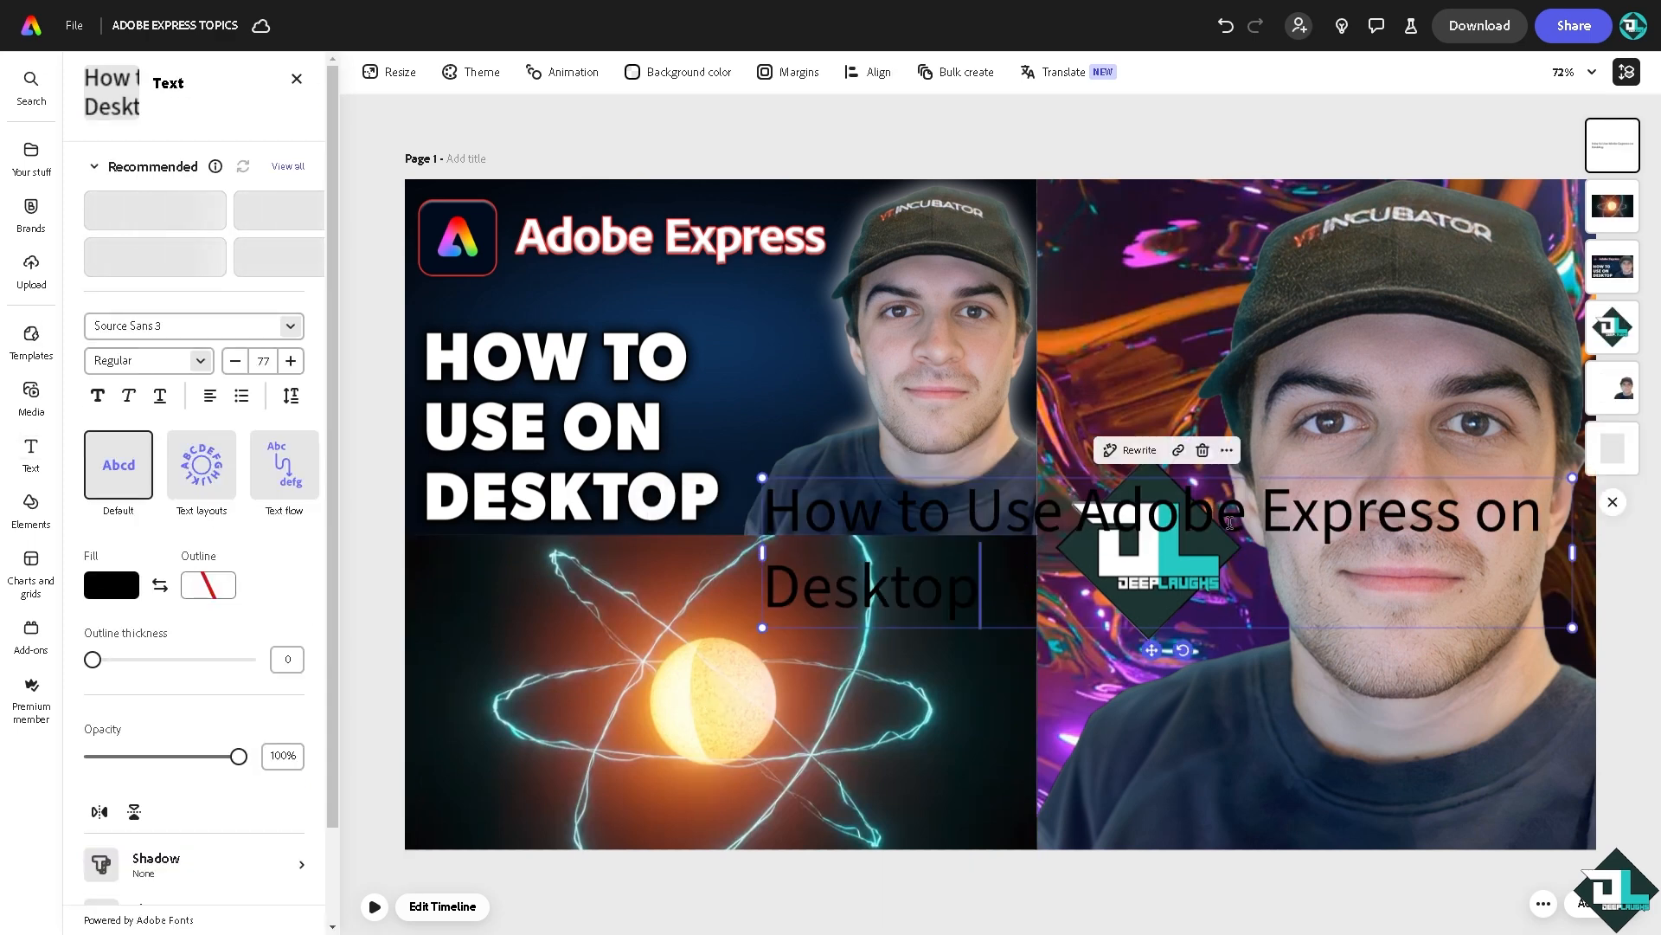
- Fit the new text on one line, scale it down to size 40 and place it across the middle of the atom video
drag(763, 552, 466, 515)
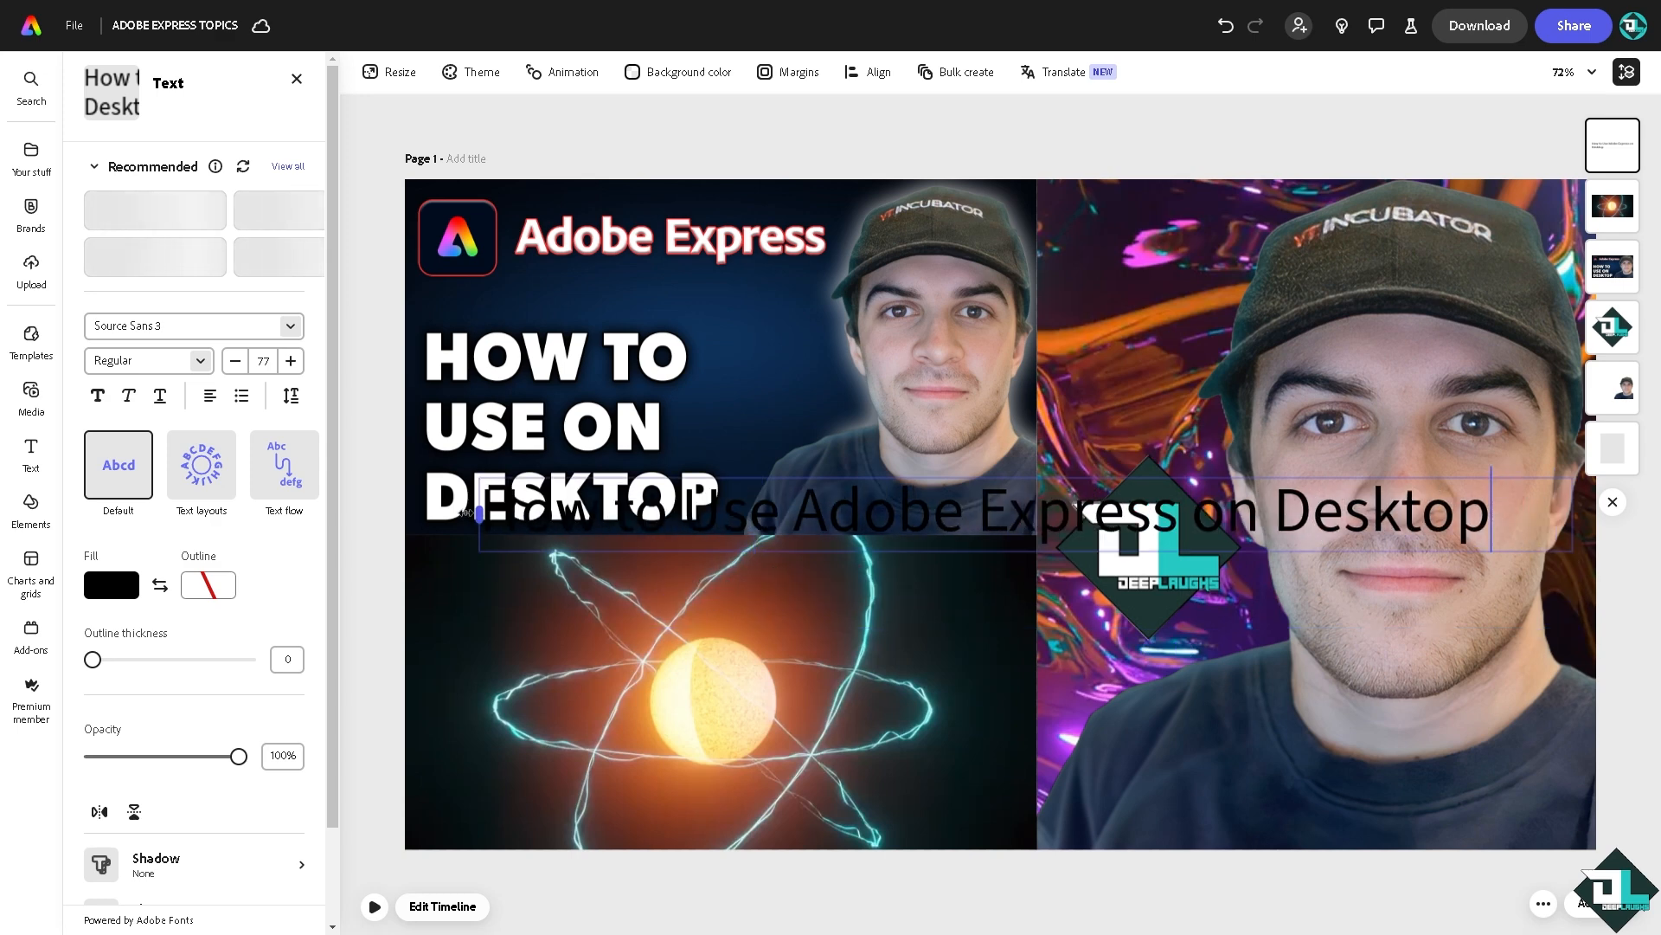
drag(1573, 552, 1262, 530)
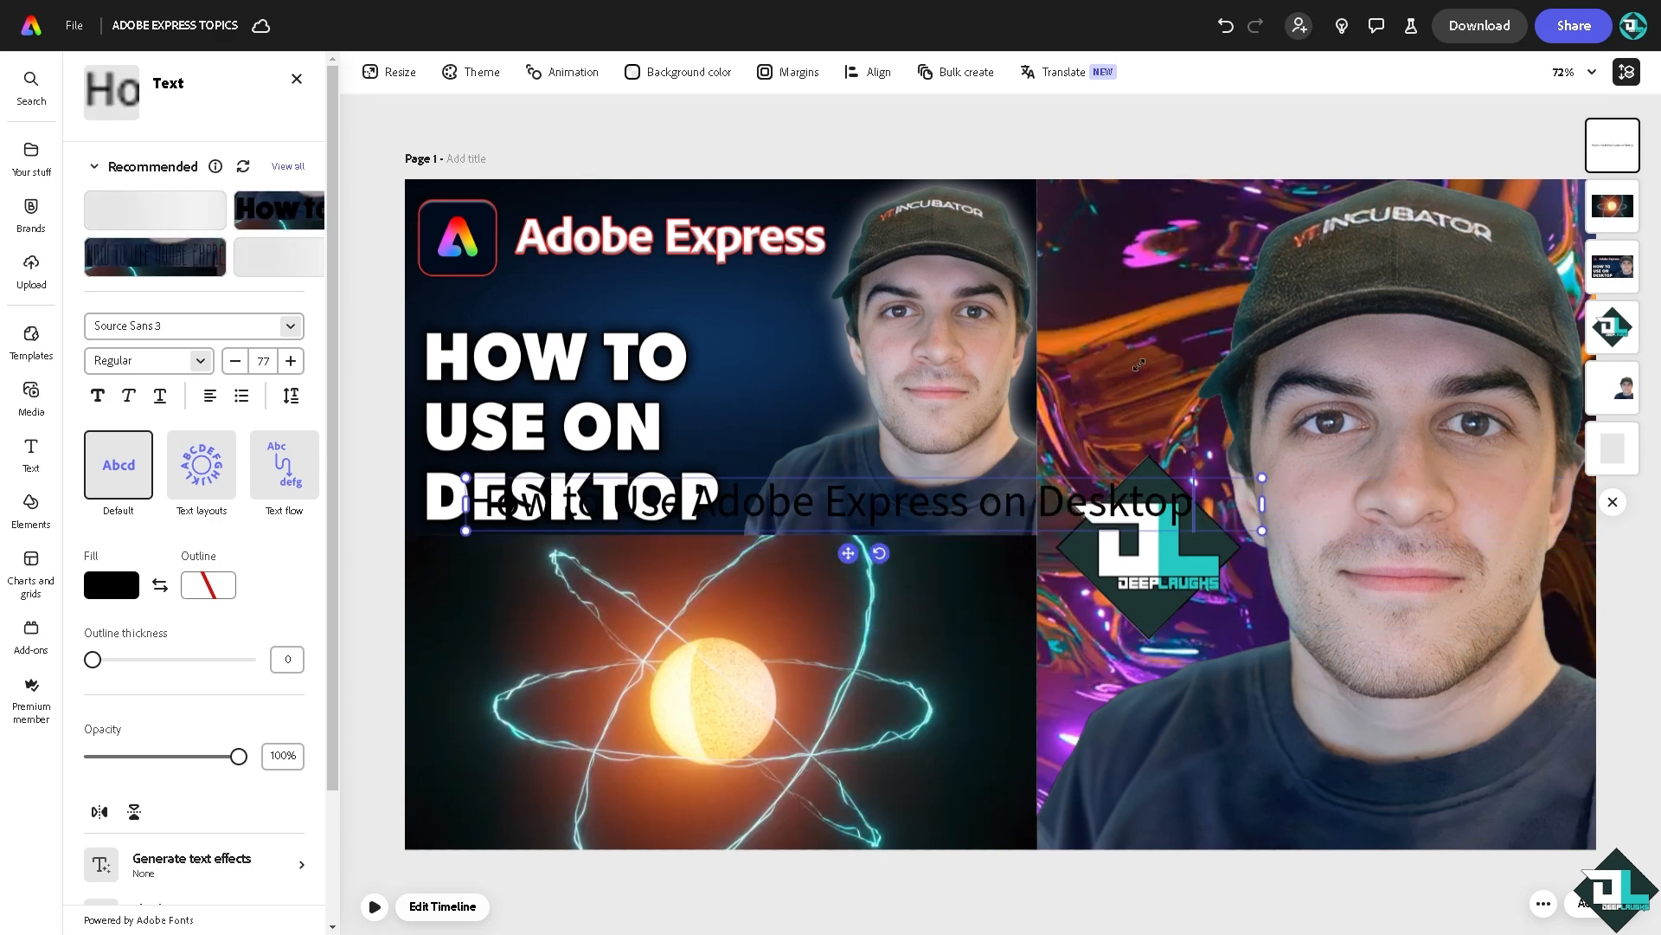
drag(973, 516, 954, 687)
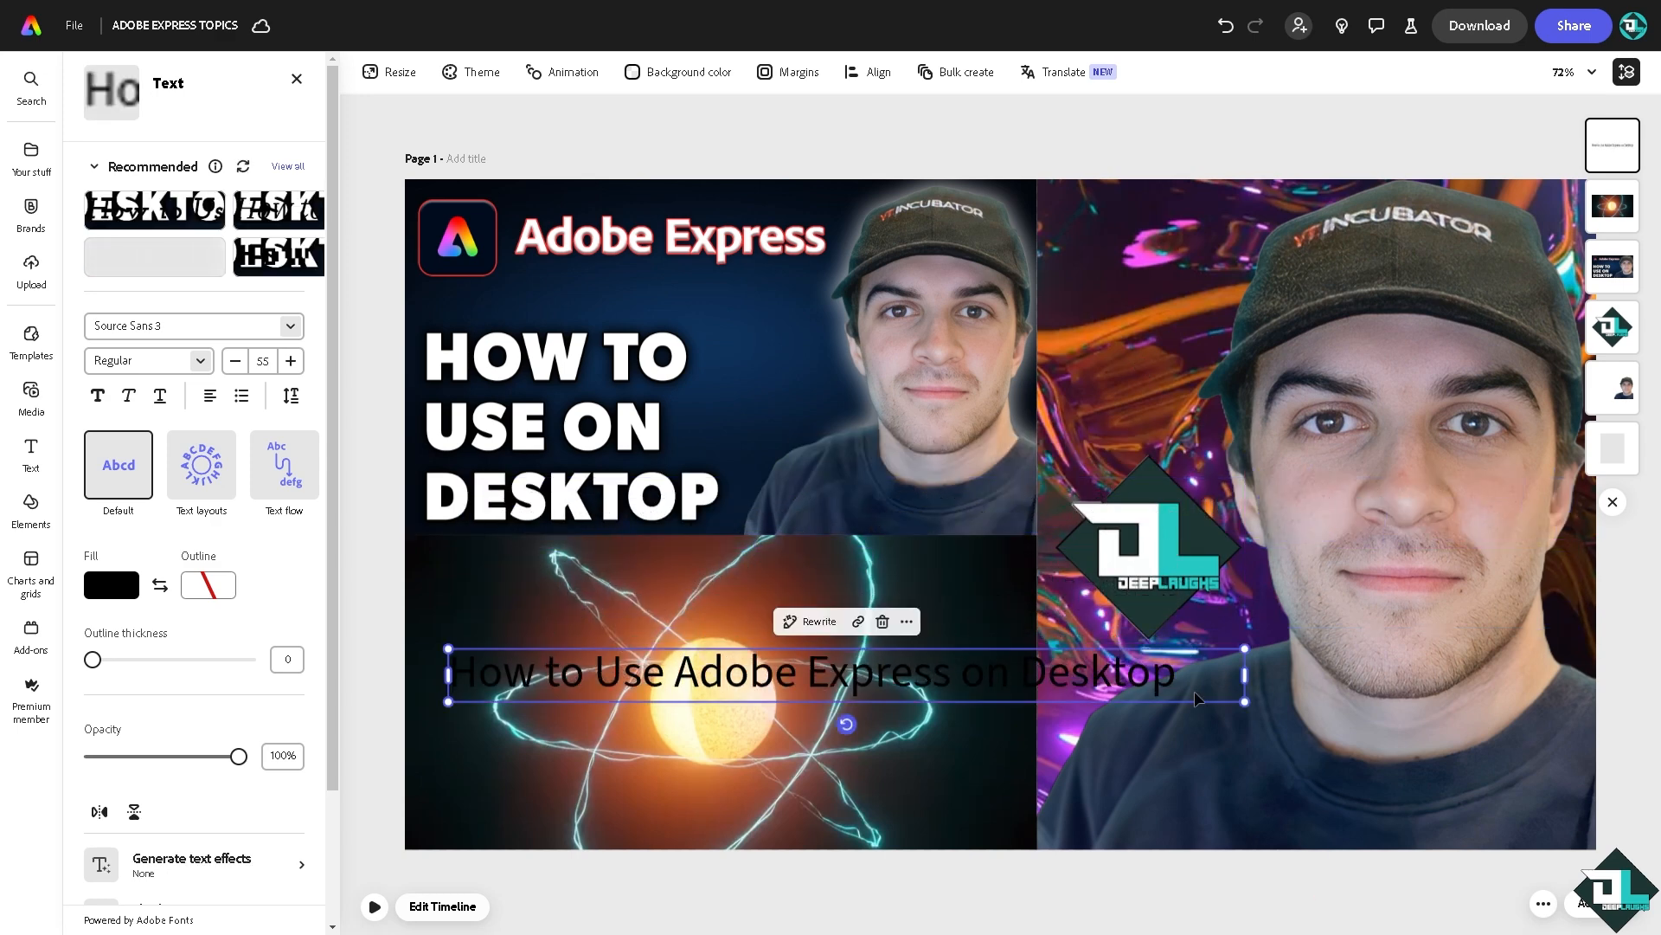
drag(1245, 701, 1027, 687)
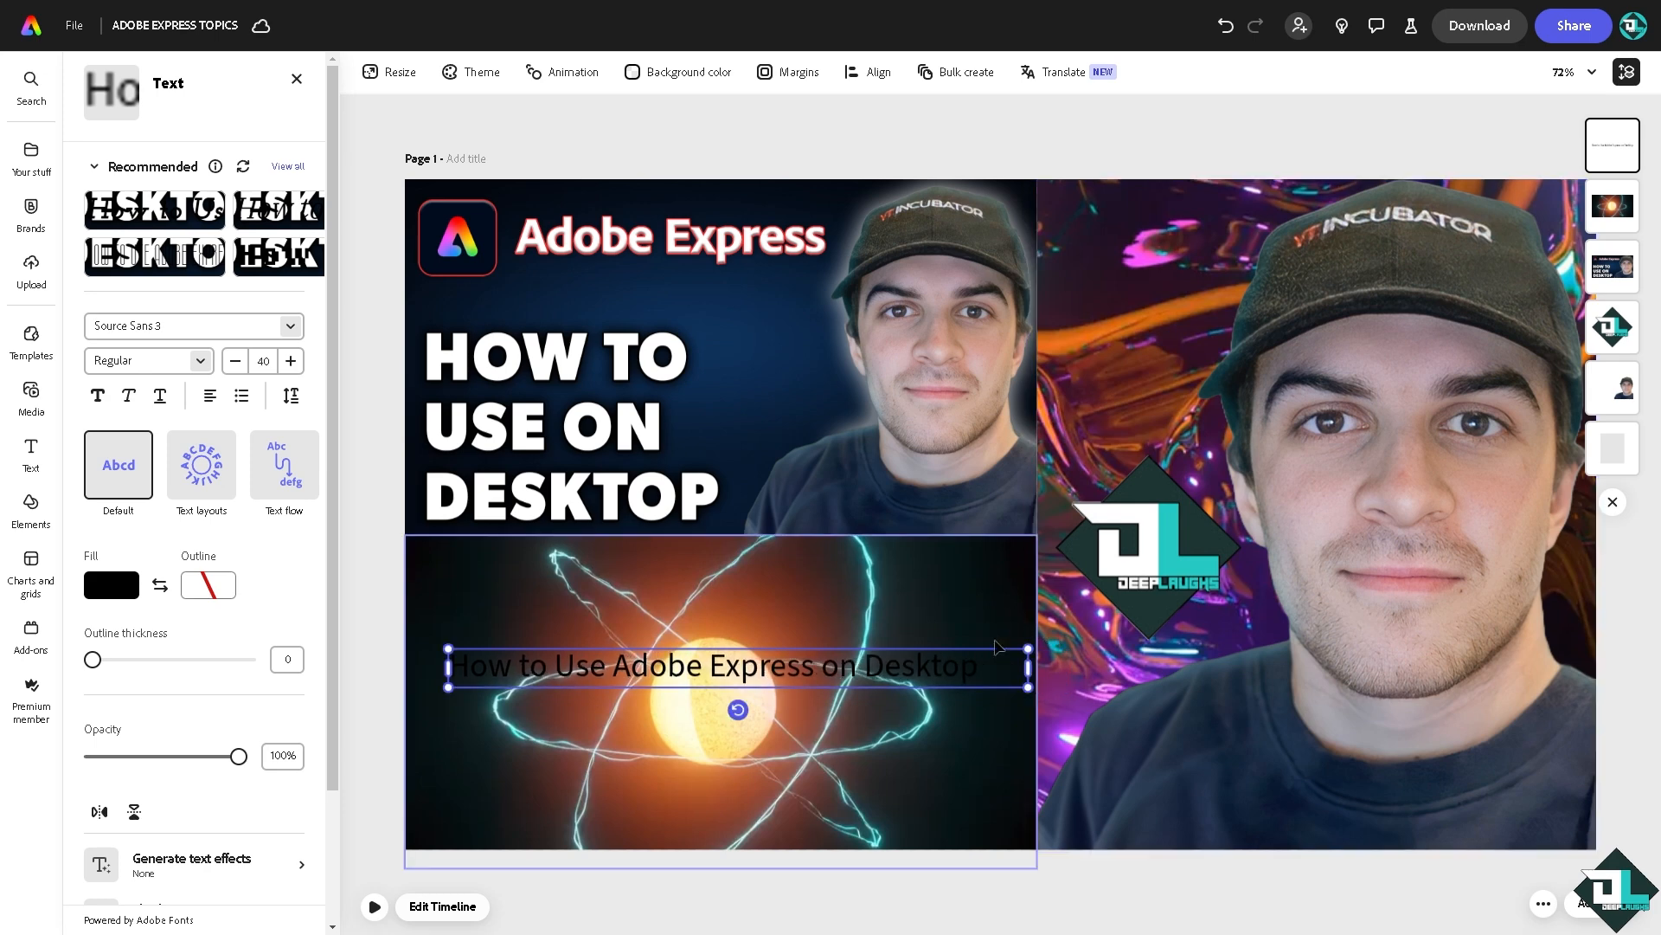
drag(879, 676, 879, 711)
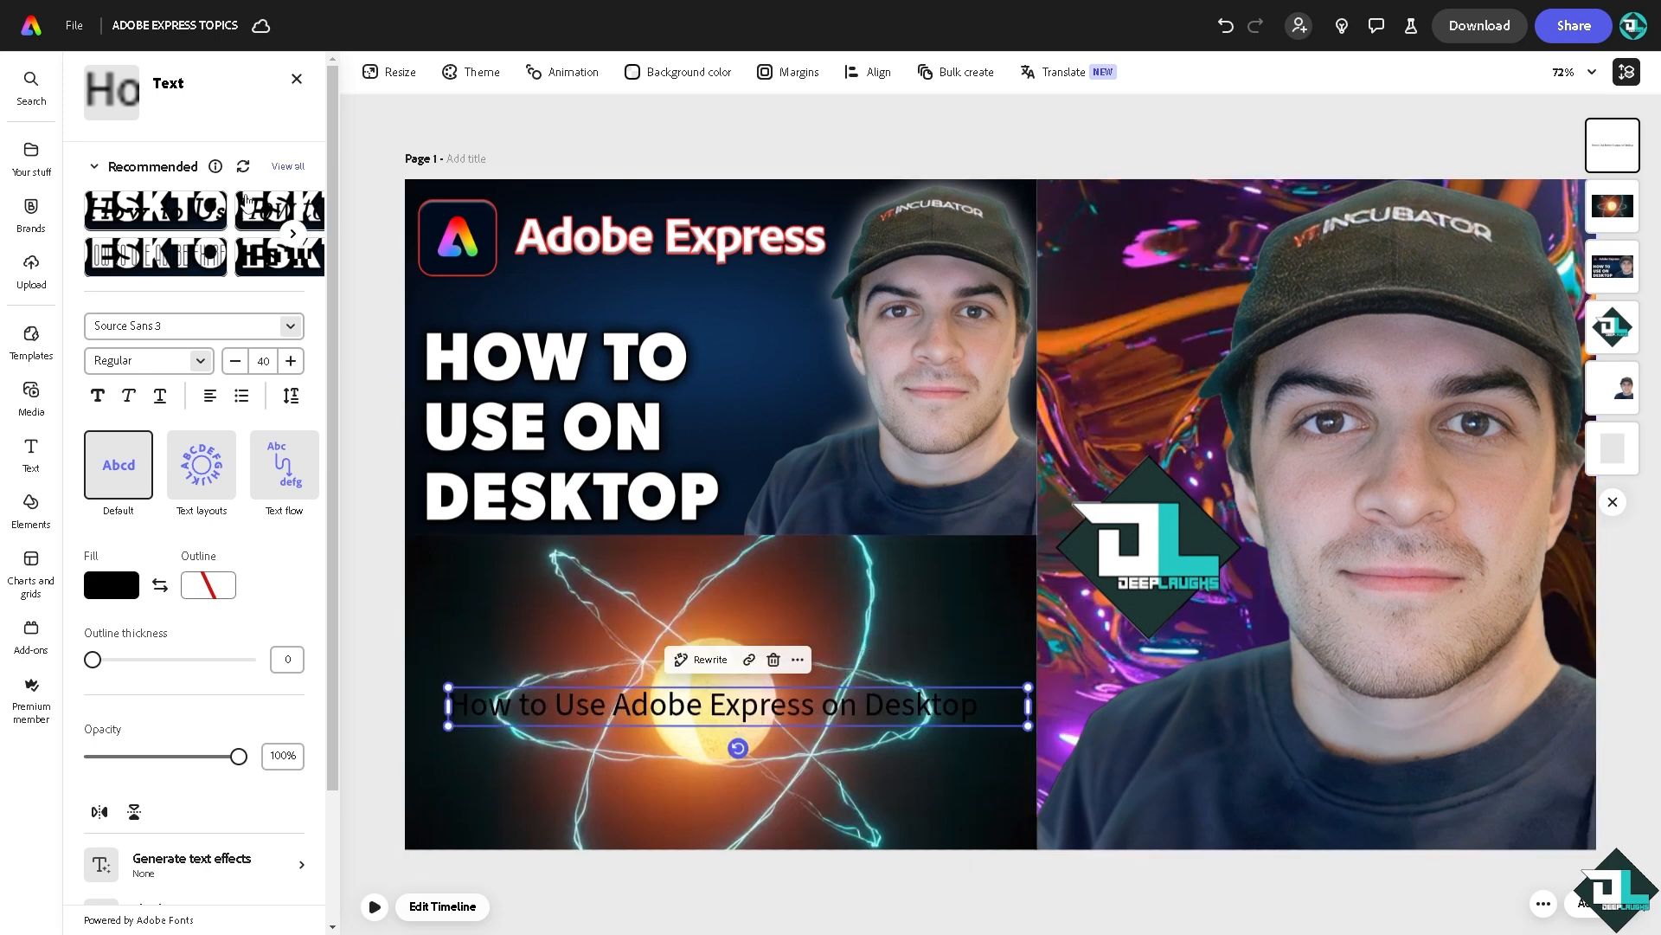
- Set the fill color of the text over the atom video to white
click(106, 597)
click(214, 535)
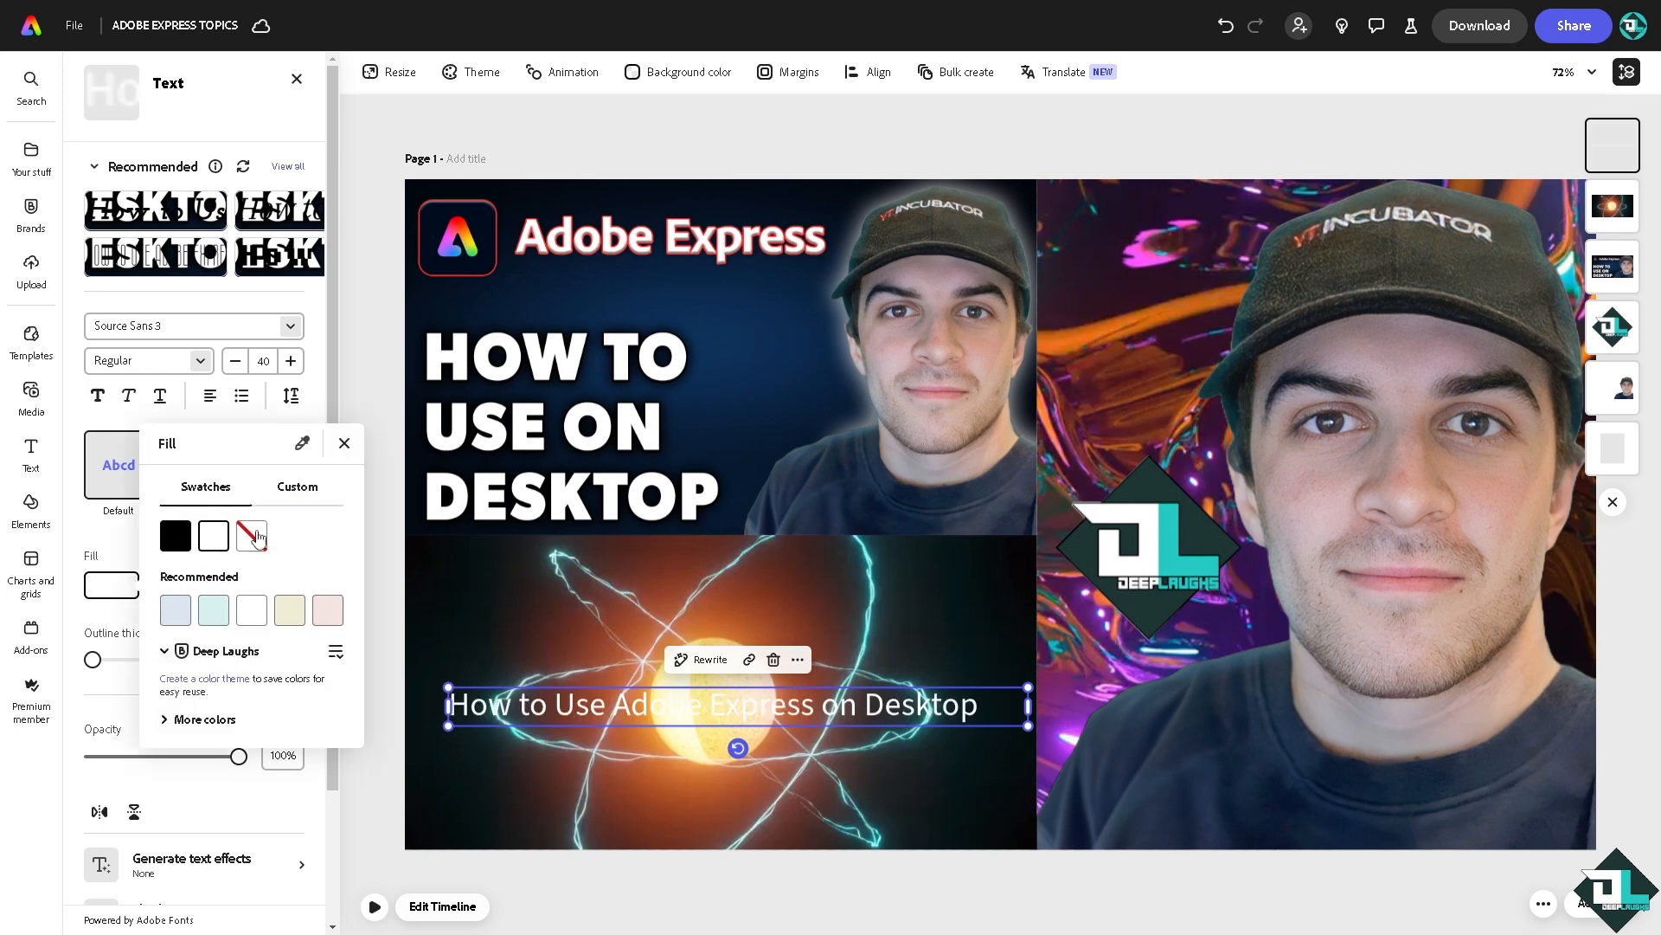
click(344, 443)
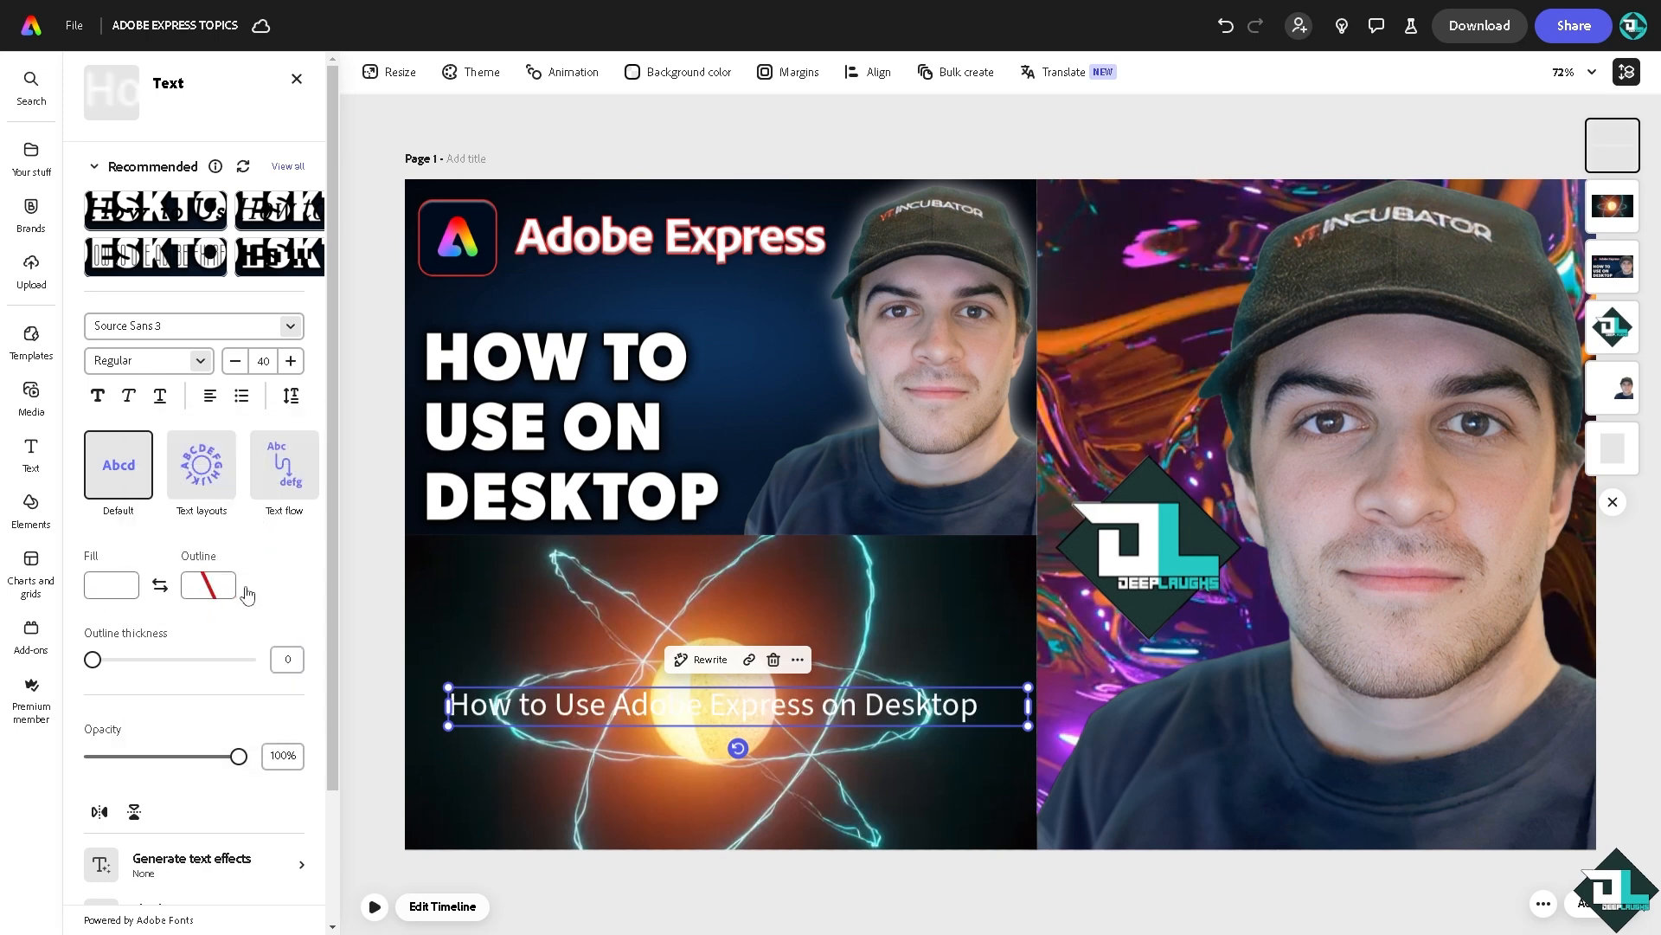
- Give the text a black outline with a thickness of 69 and nudge it slightly upward on the video
click(226, 586)
click(110, 669)
drag(94, 661, 208, 669)
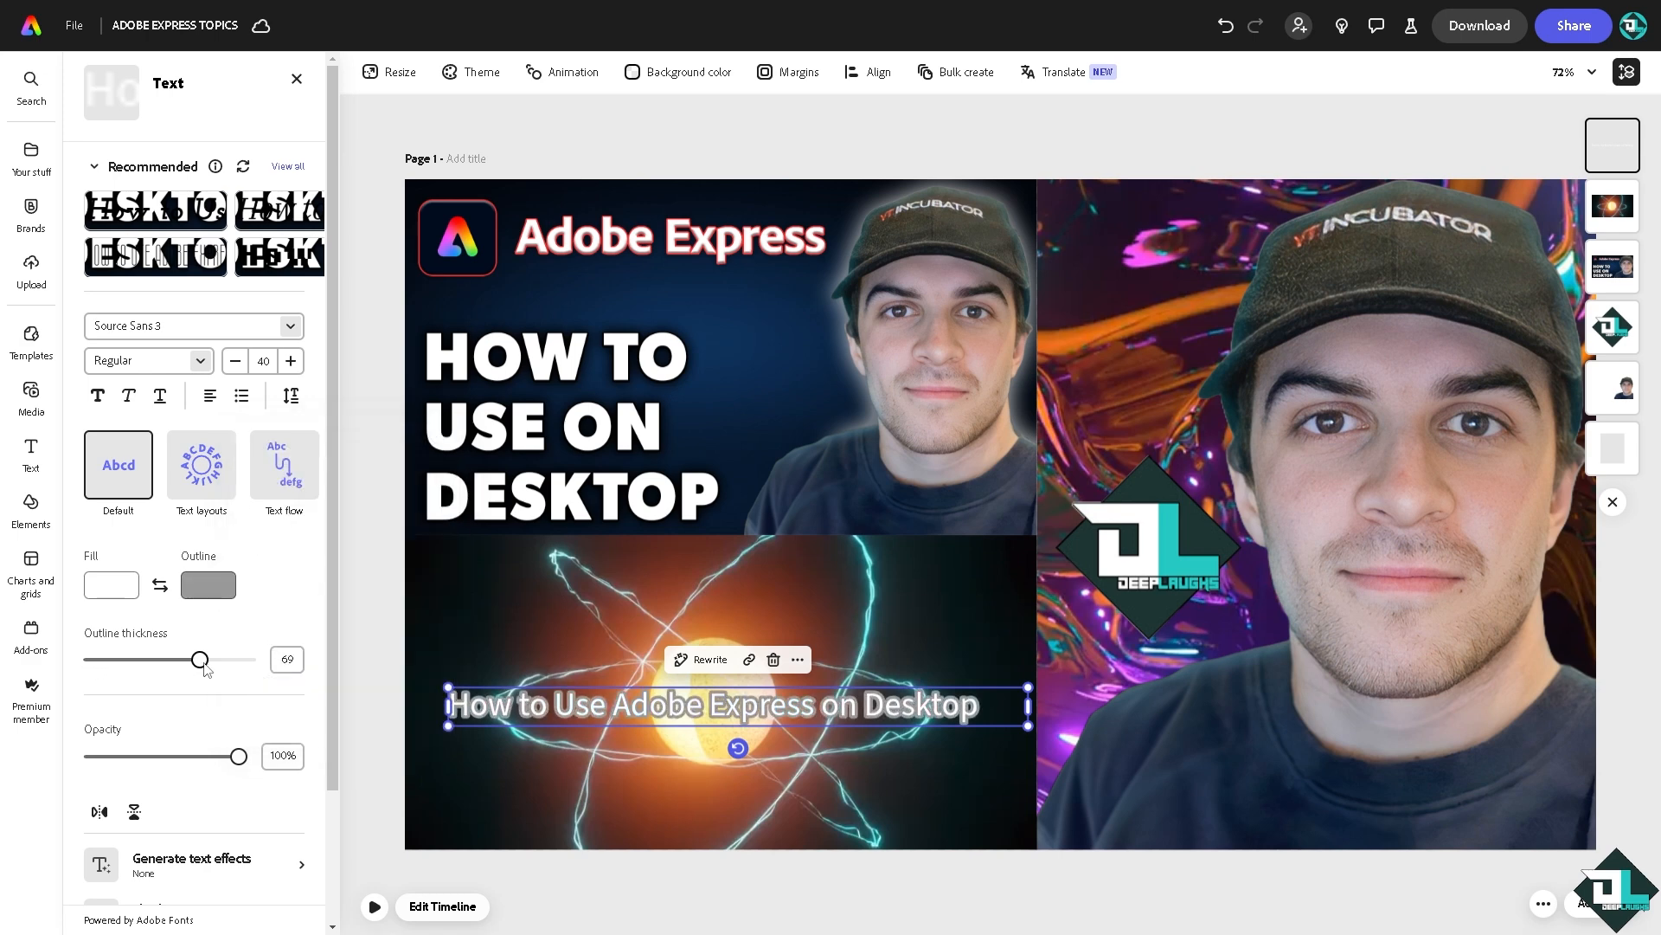
click(216, 588)
click(264, 539)
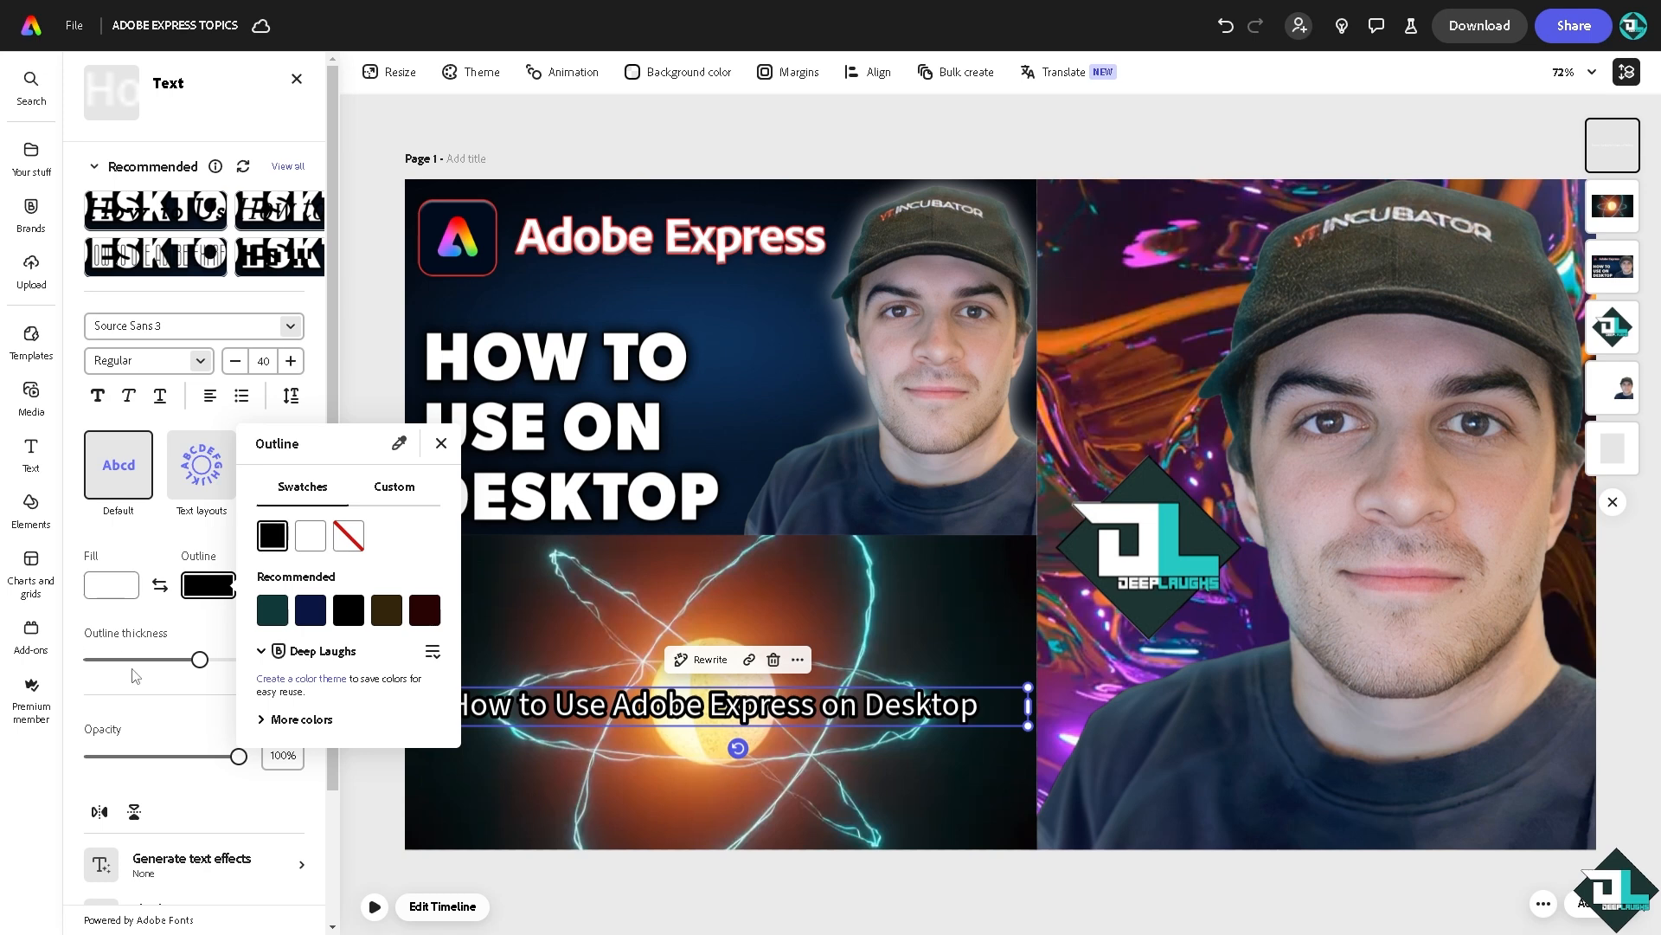
click(499, 803)
mouse_move(623, 700)
mouse_down()
mouse_move(597, 695)
mouse_move(616, 695)
mouse_up()
- Apply the Flicker entrance animation to the text over the atom video
scroll(174, 778, down, 2)
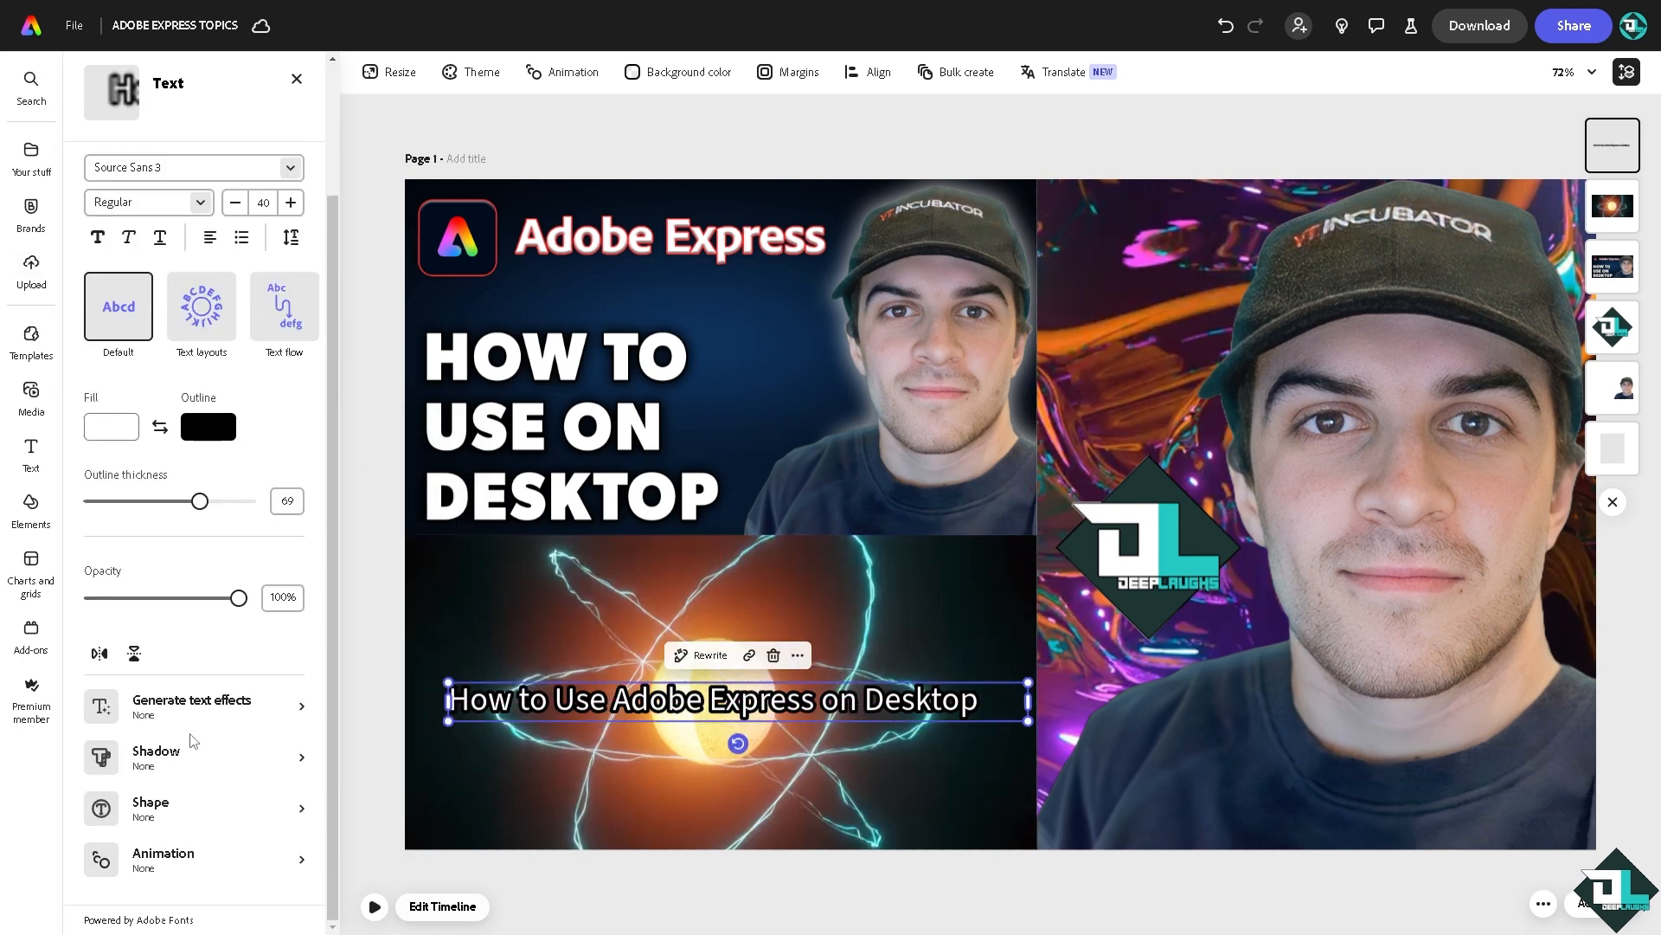
click(225, 861)
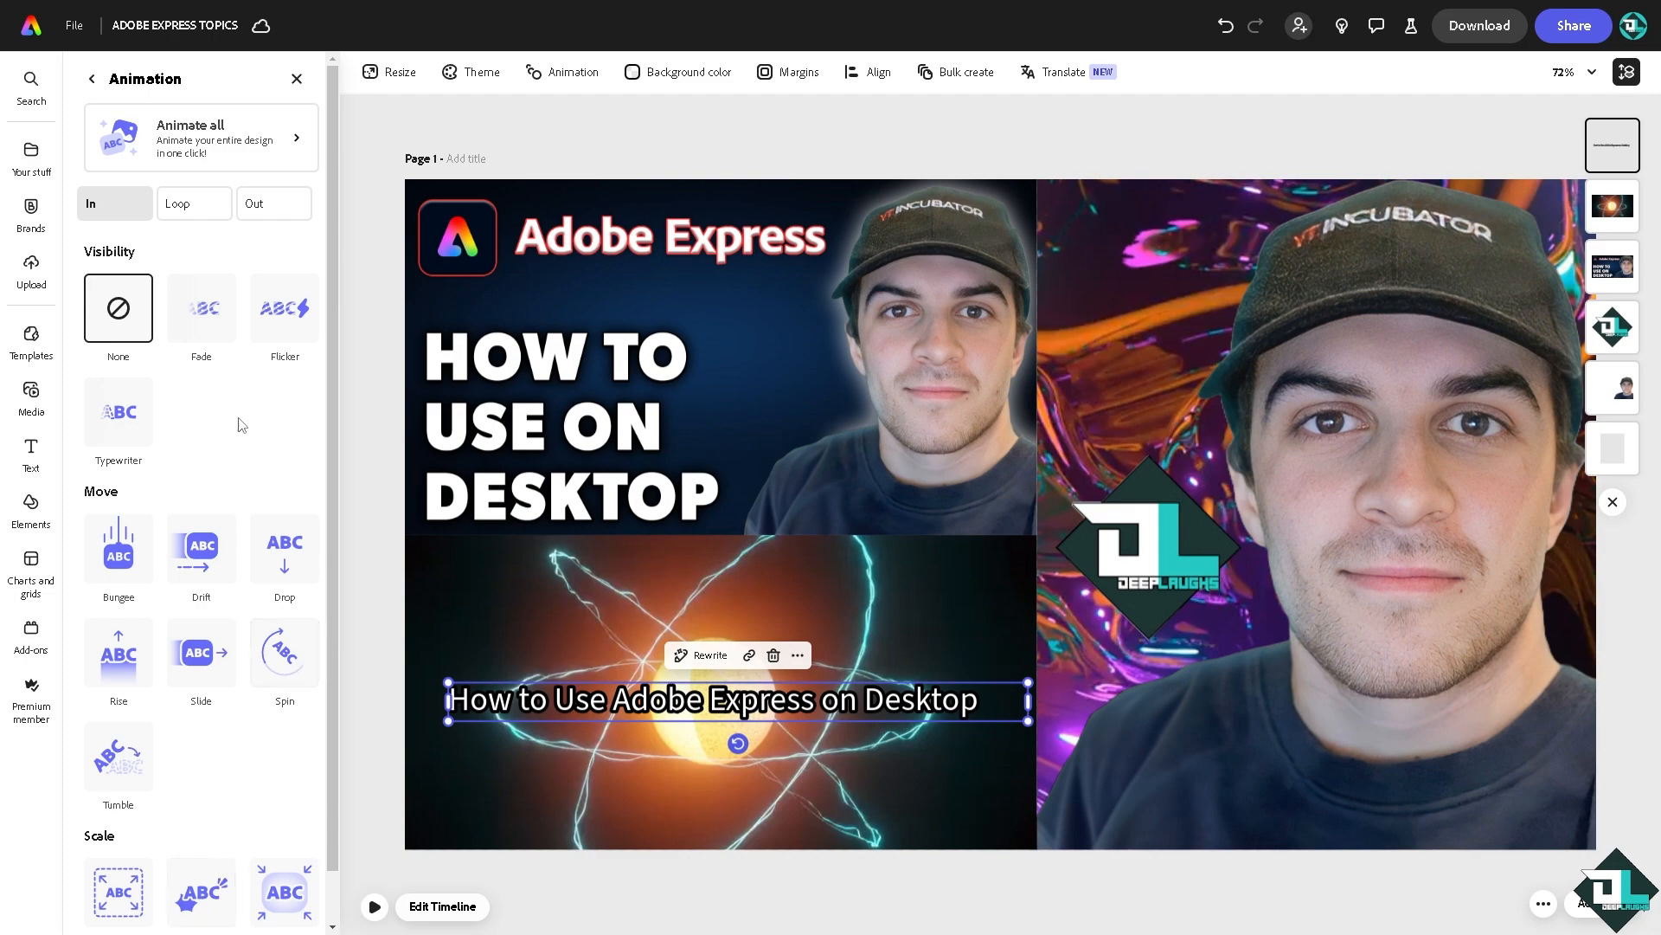
click(281, 324)
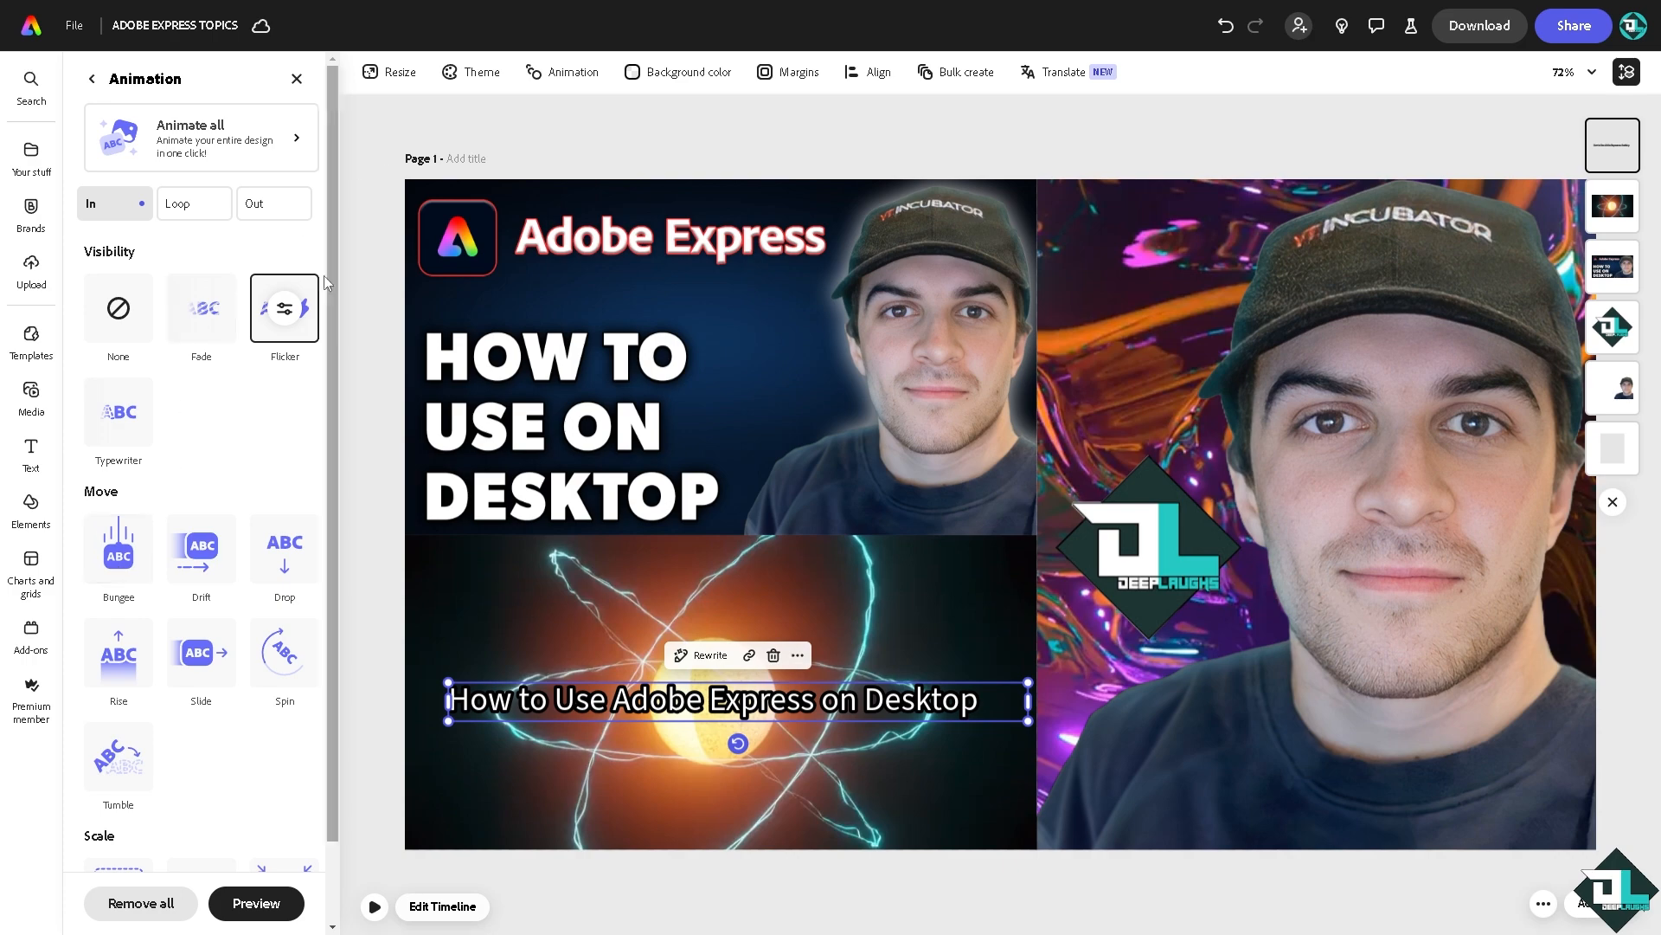
- Deselect the text, close the side panel and play the design to preview the atom video and the text animation
click(409, 164)
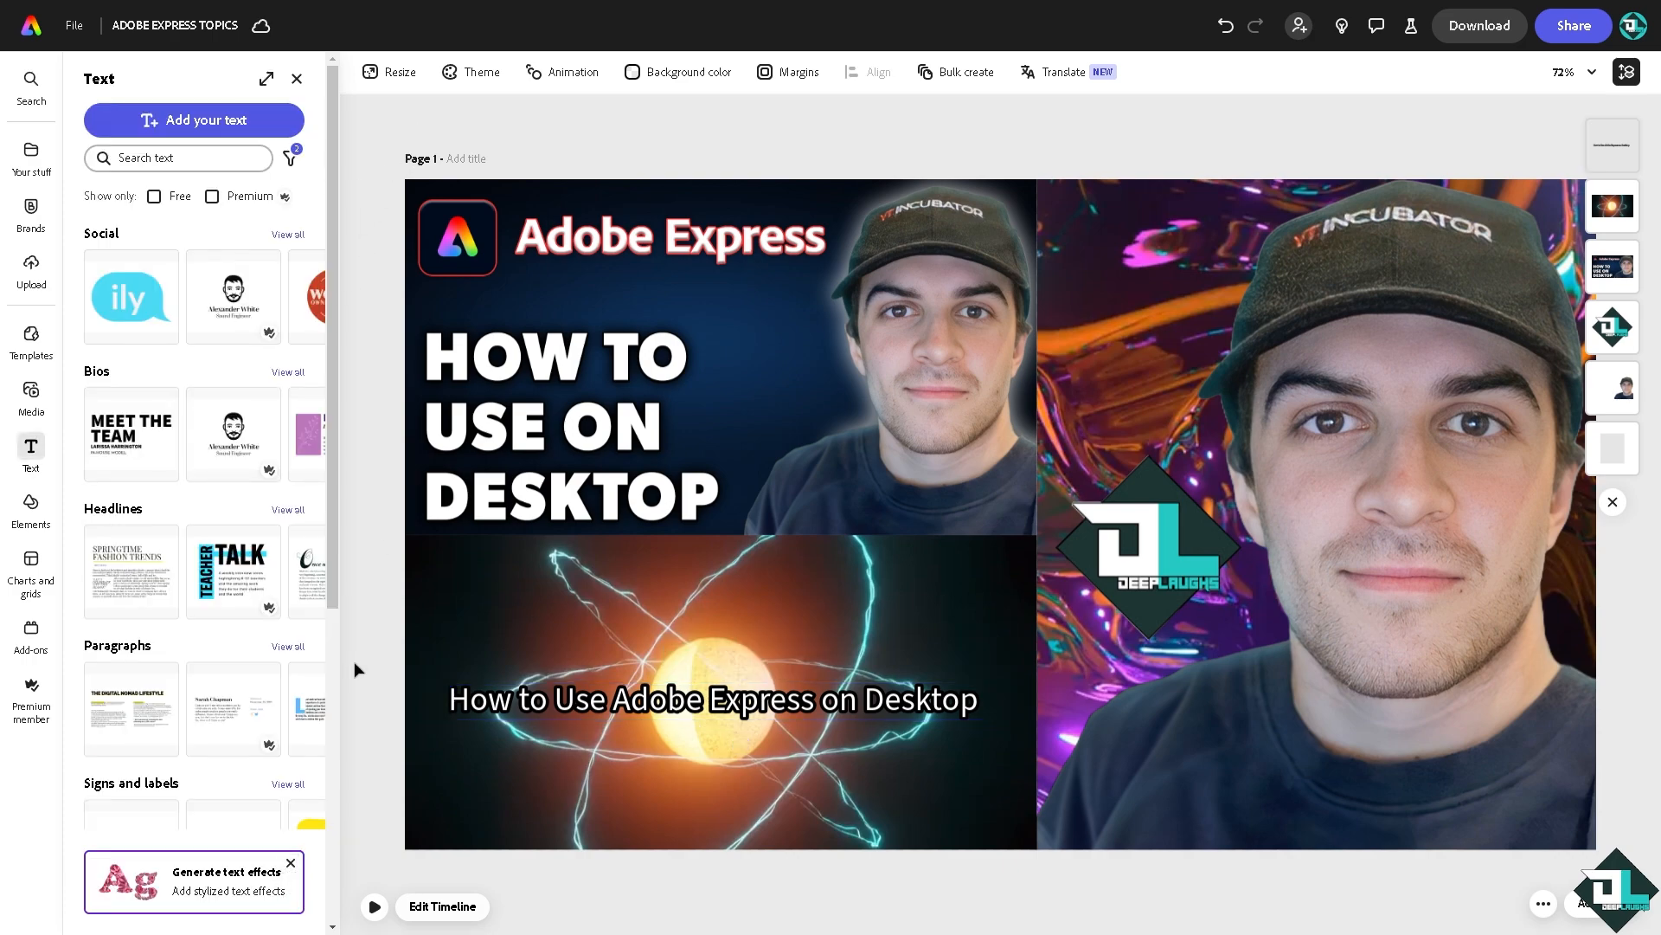
click(374, 906)
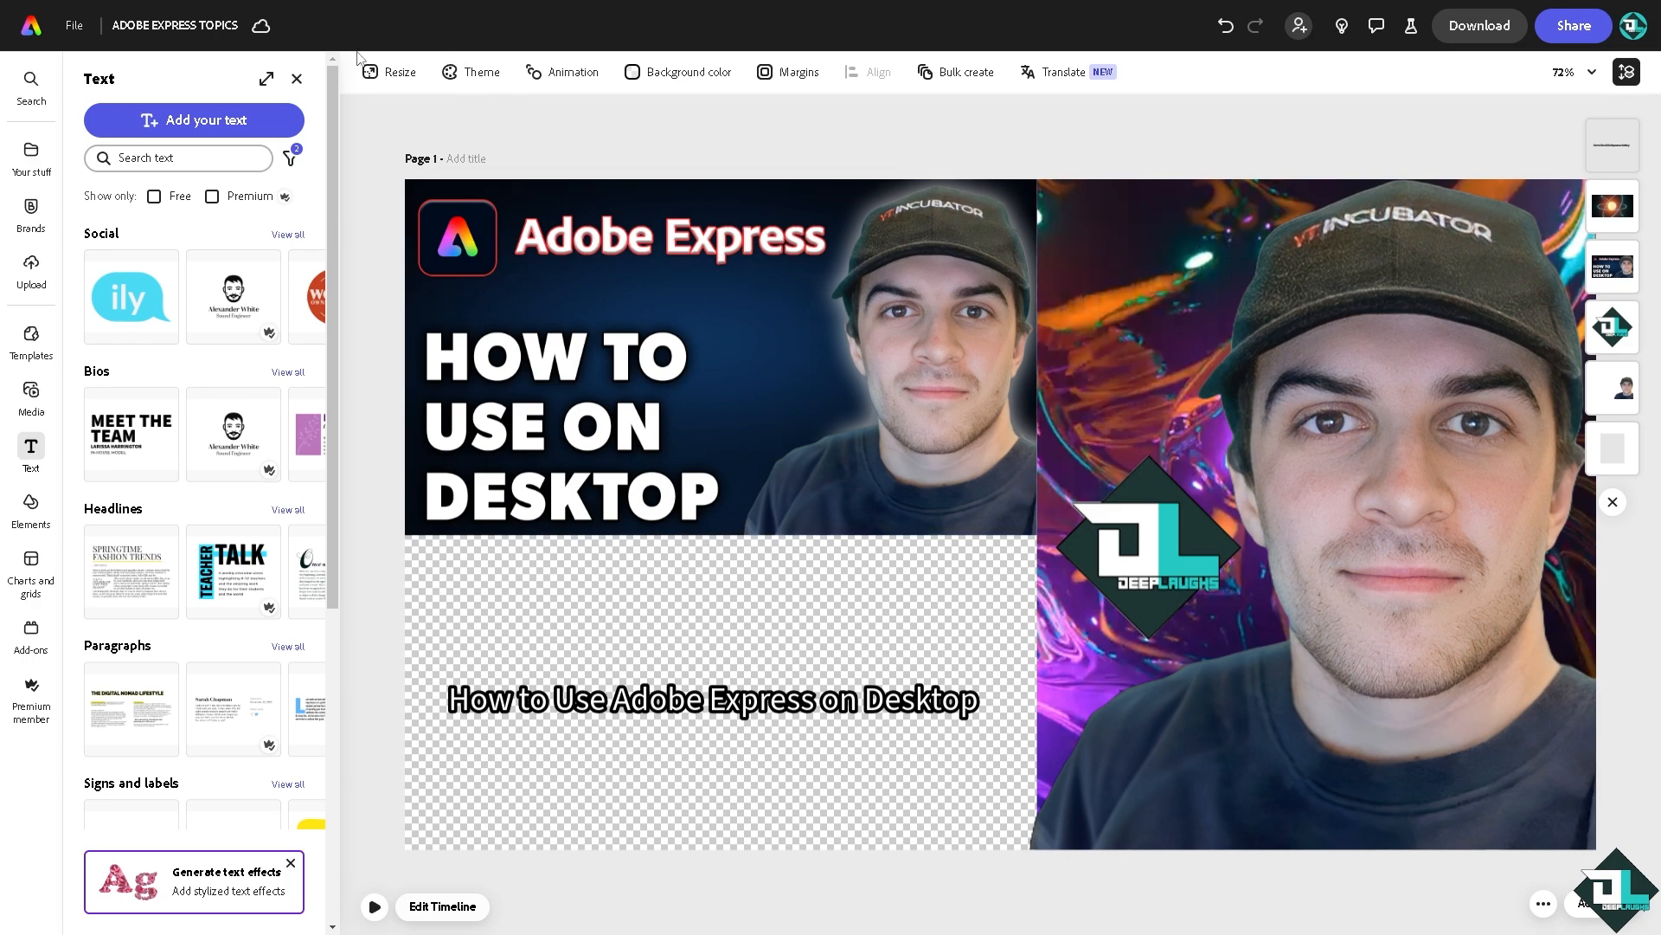
click(296, 78)
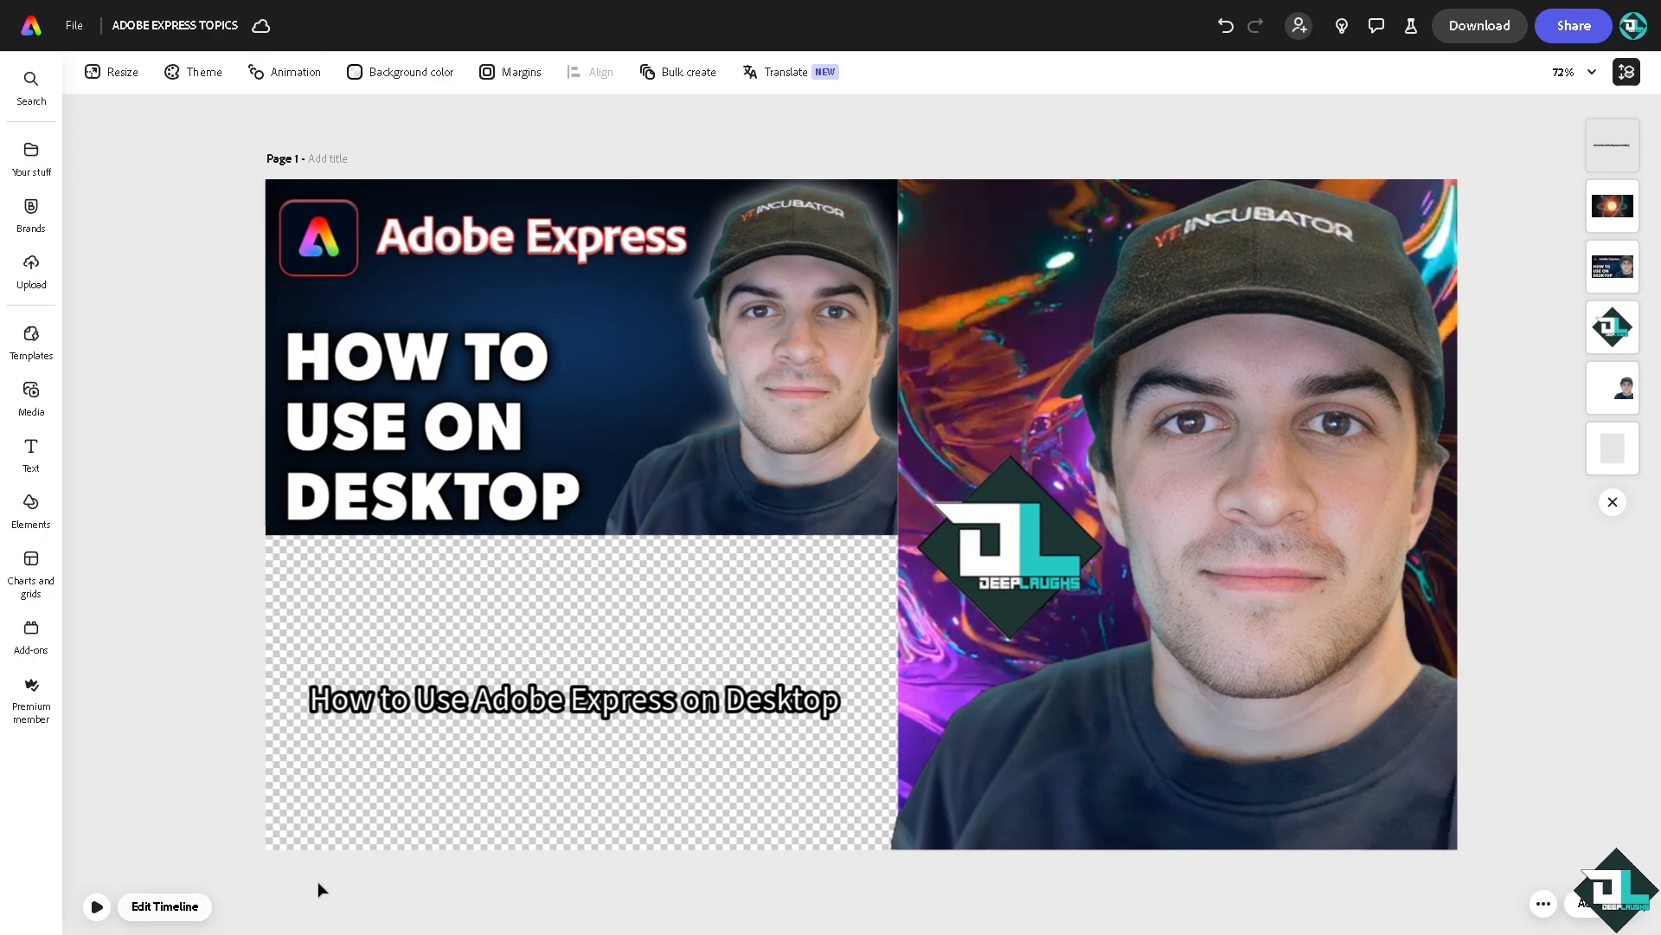
click(100, 908)
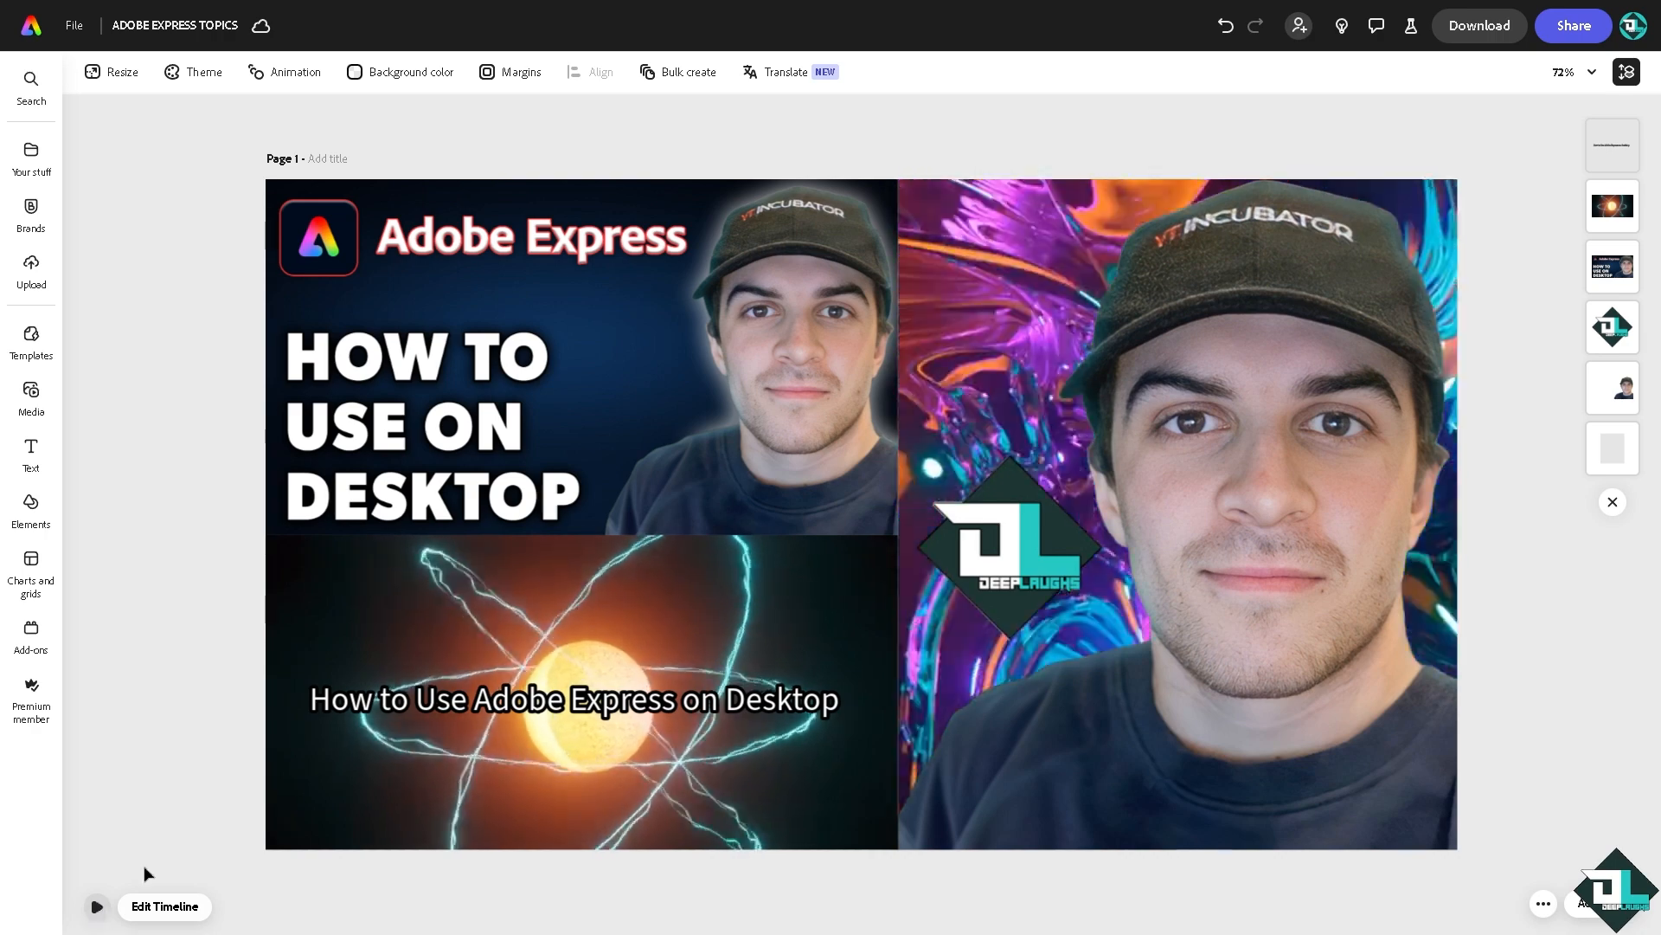
- Browse the preset page sizes available for resizing the design, from the recommended and social media formats to the other formats
click(115, 72)
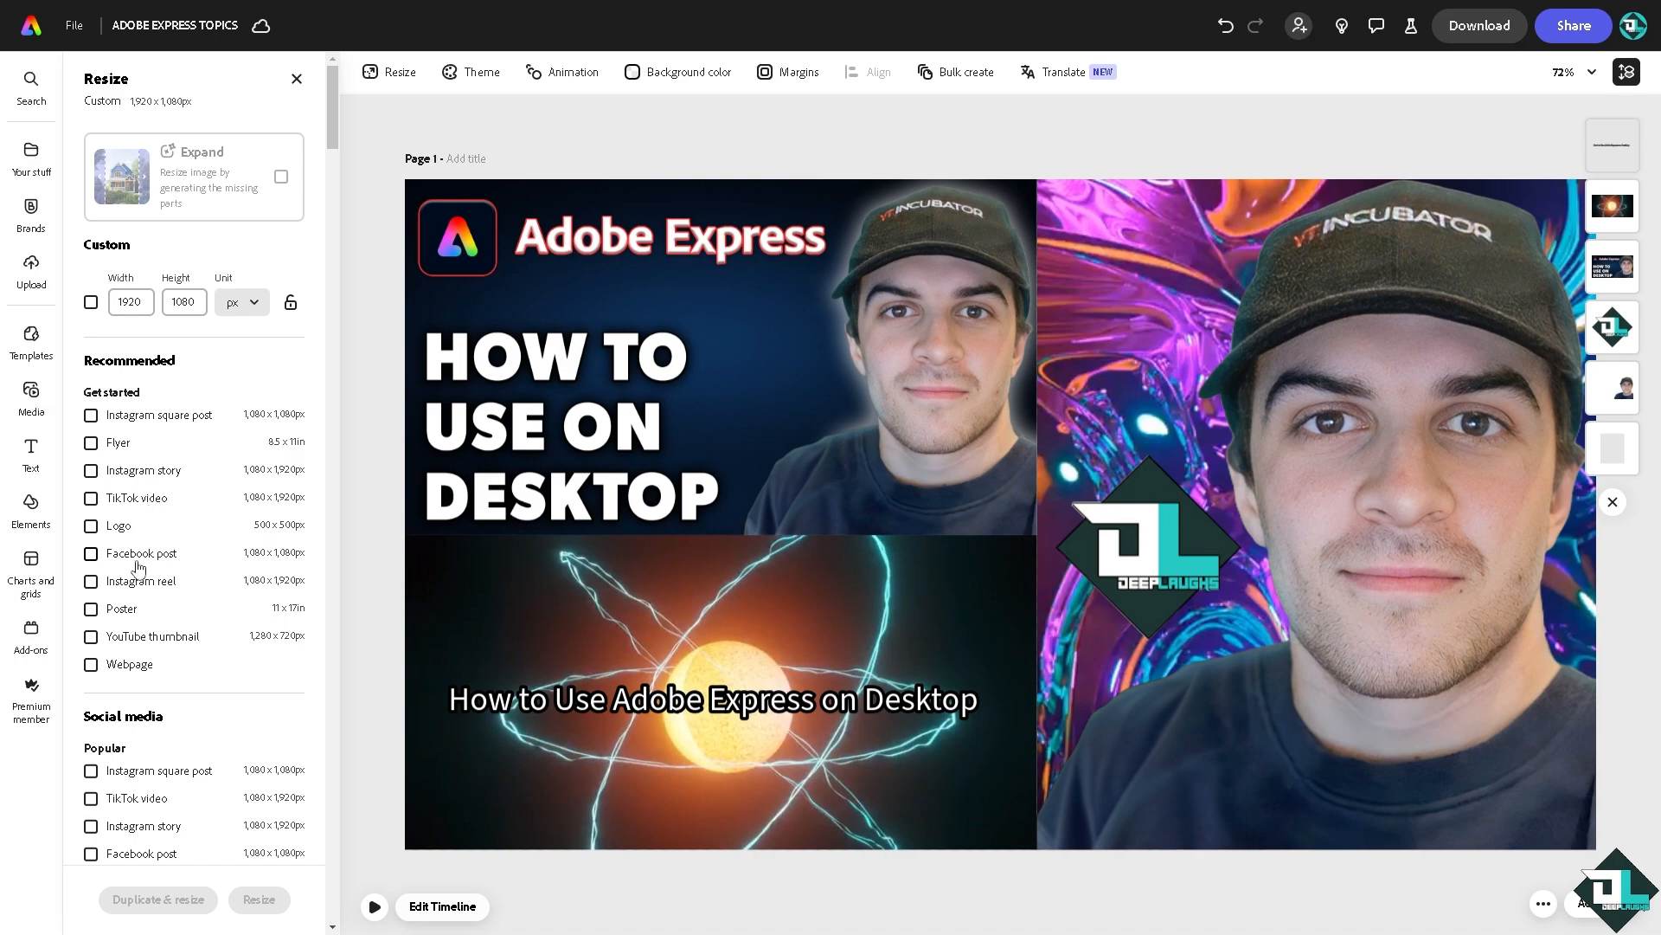
scroll(167, 627, down, 2)
scroll(167, 624, down, 15)
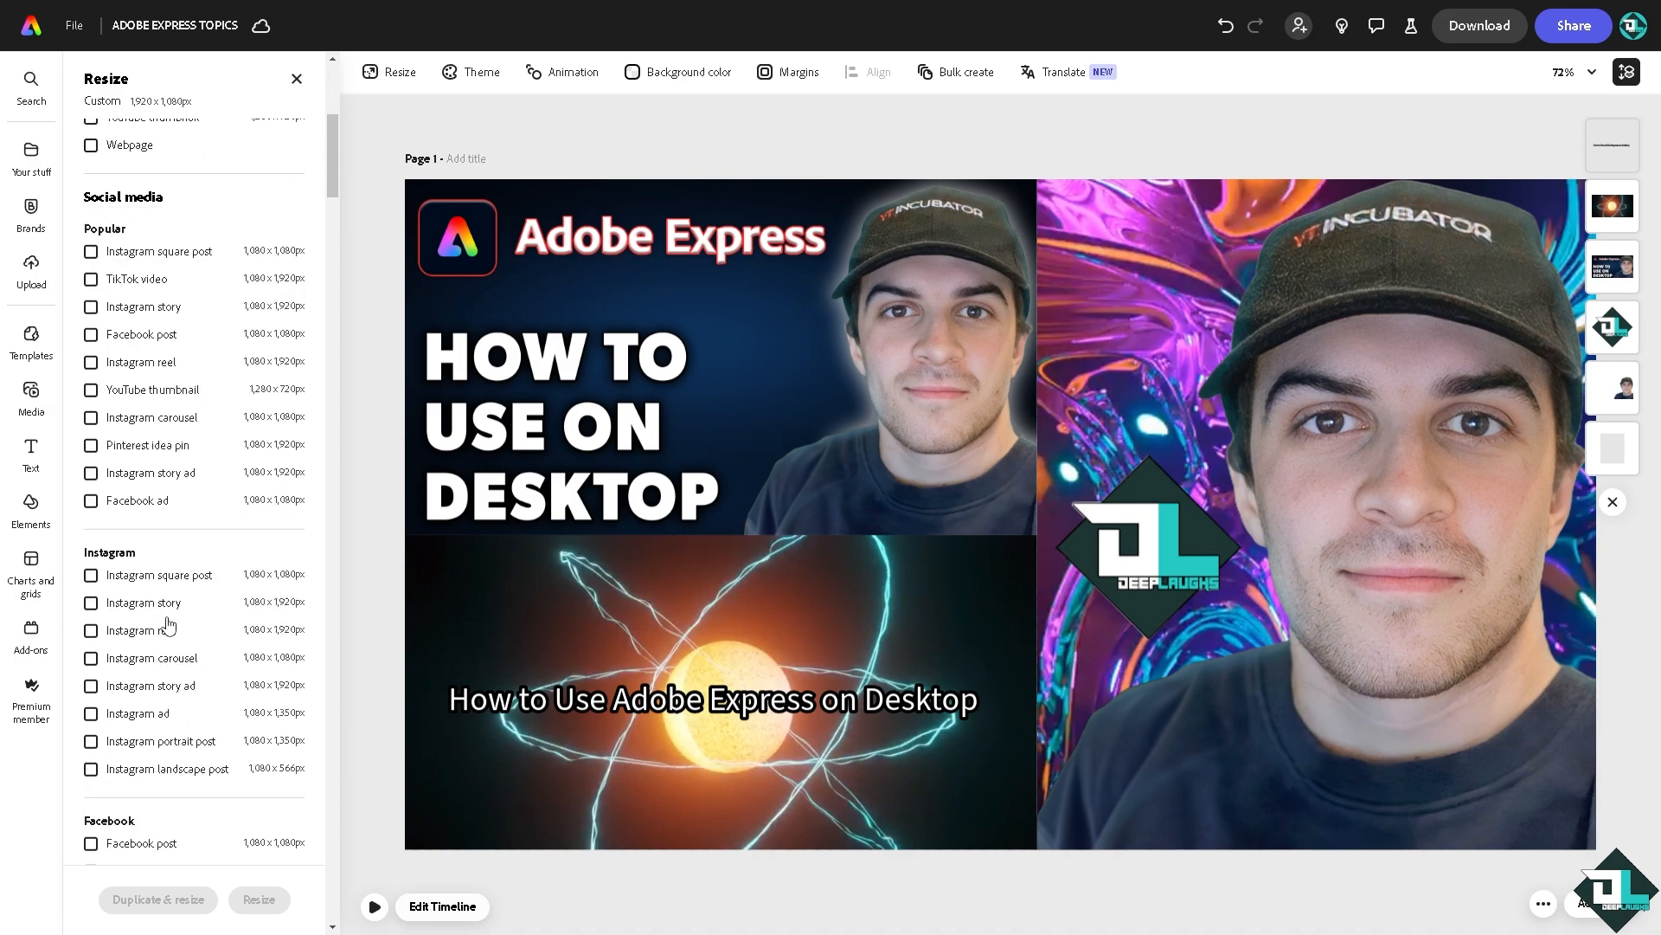
scroll(161, 625, down, 3)
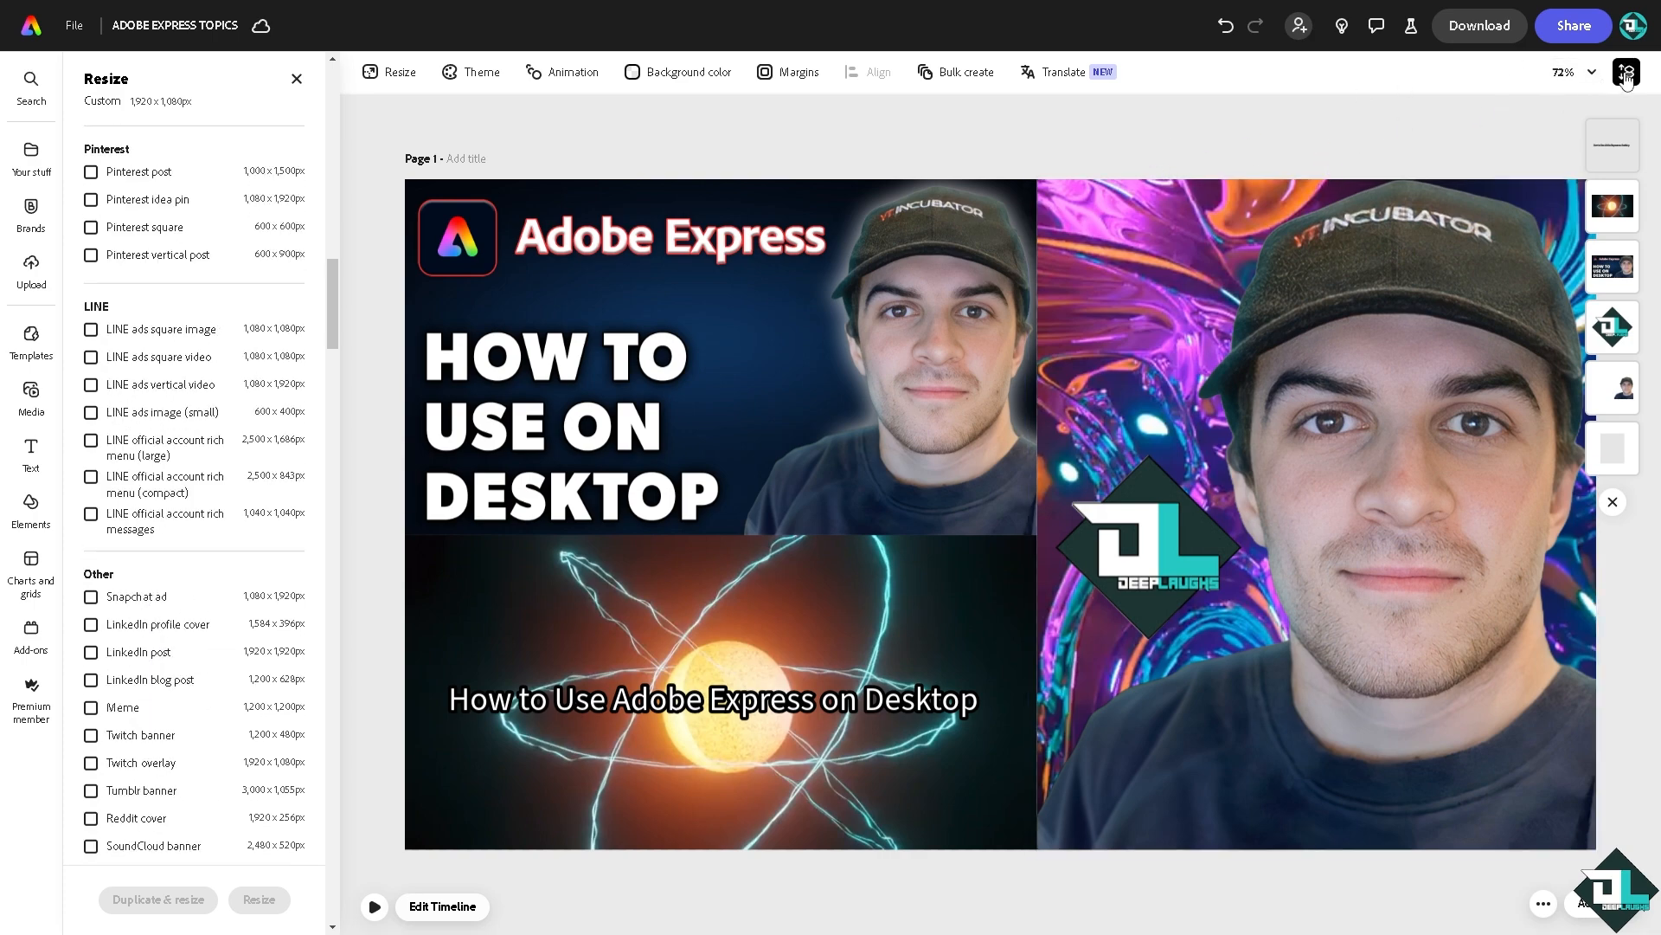
- Hide the layer stack beside the canvas, close the resize options and check the zoom and page navigation choices
click(1627, 72)
click(297, 79)
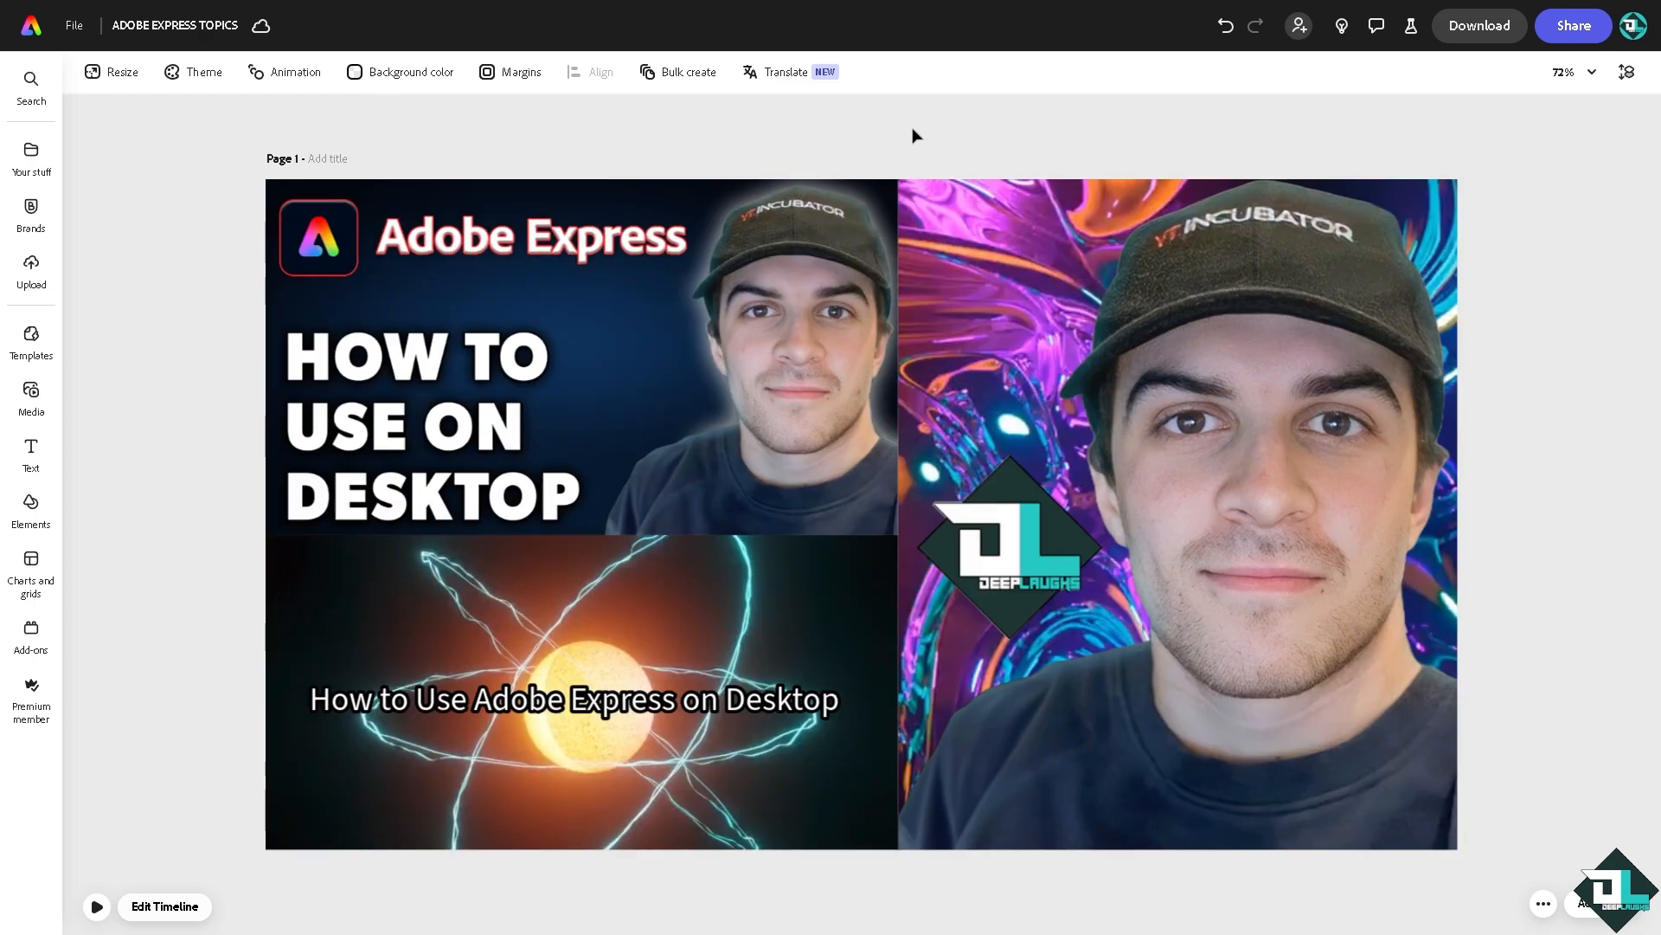
click(1591, 74)
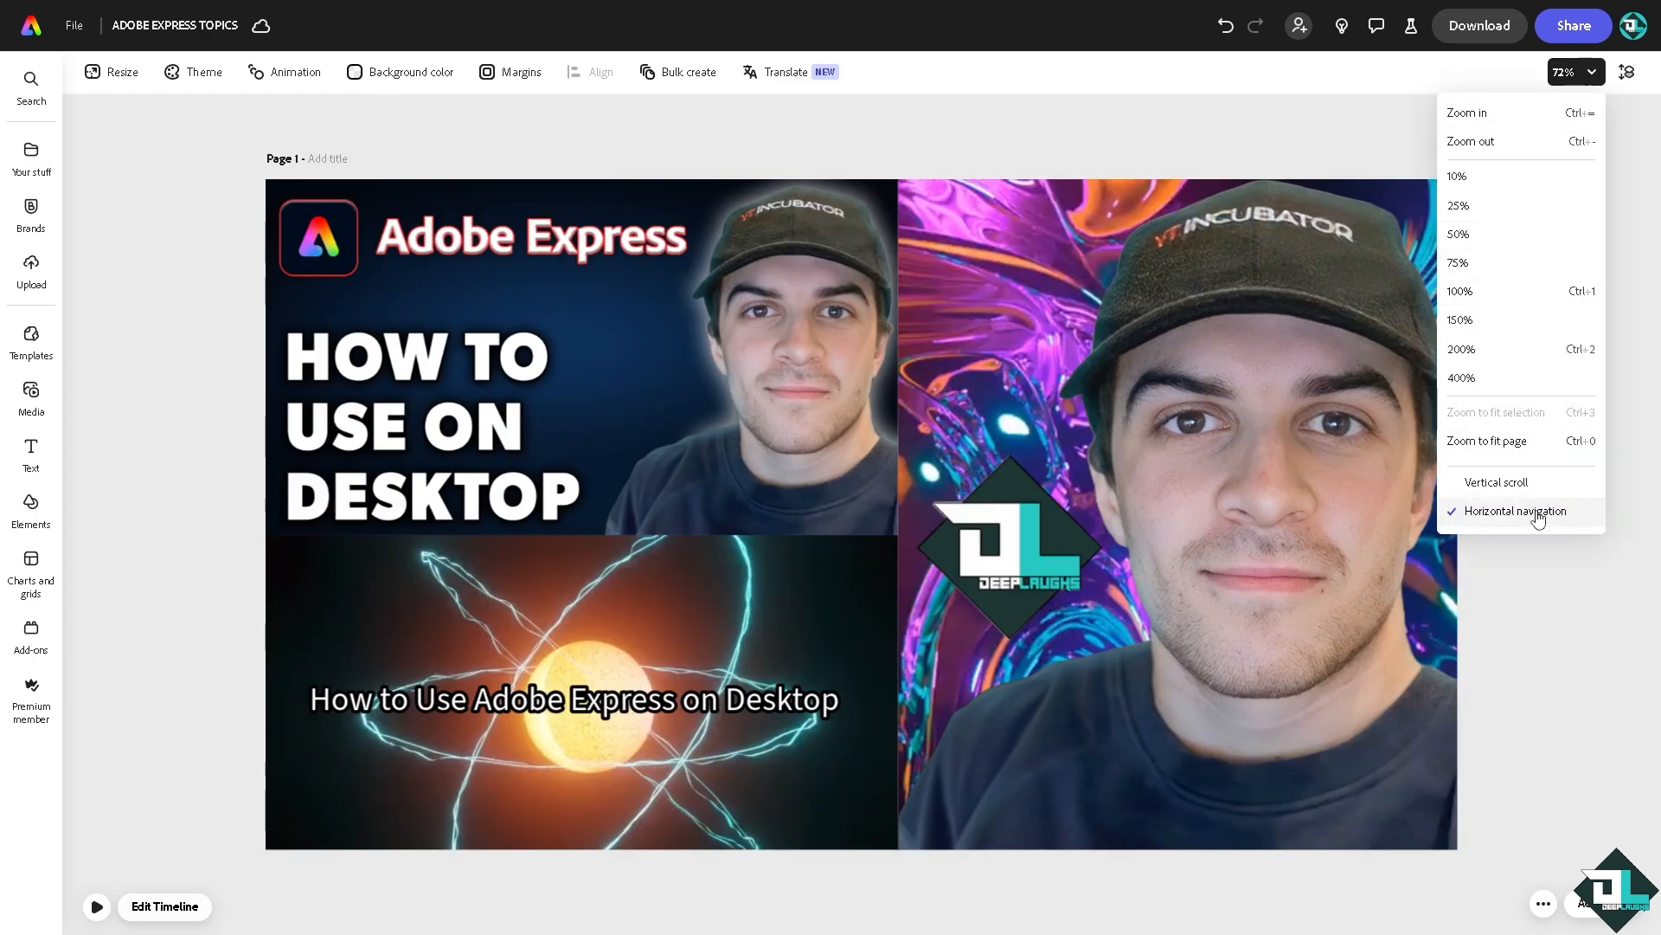
click(861, 128)
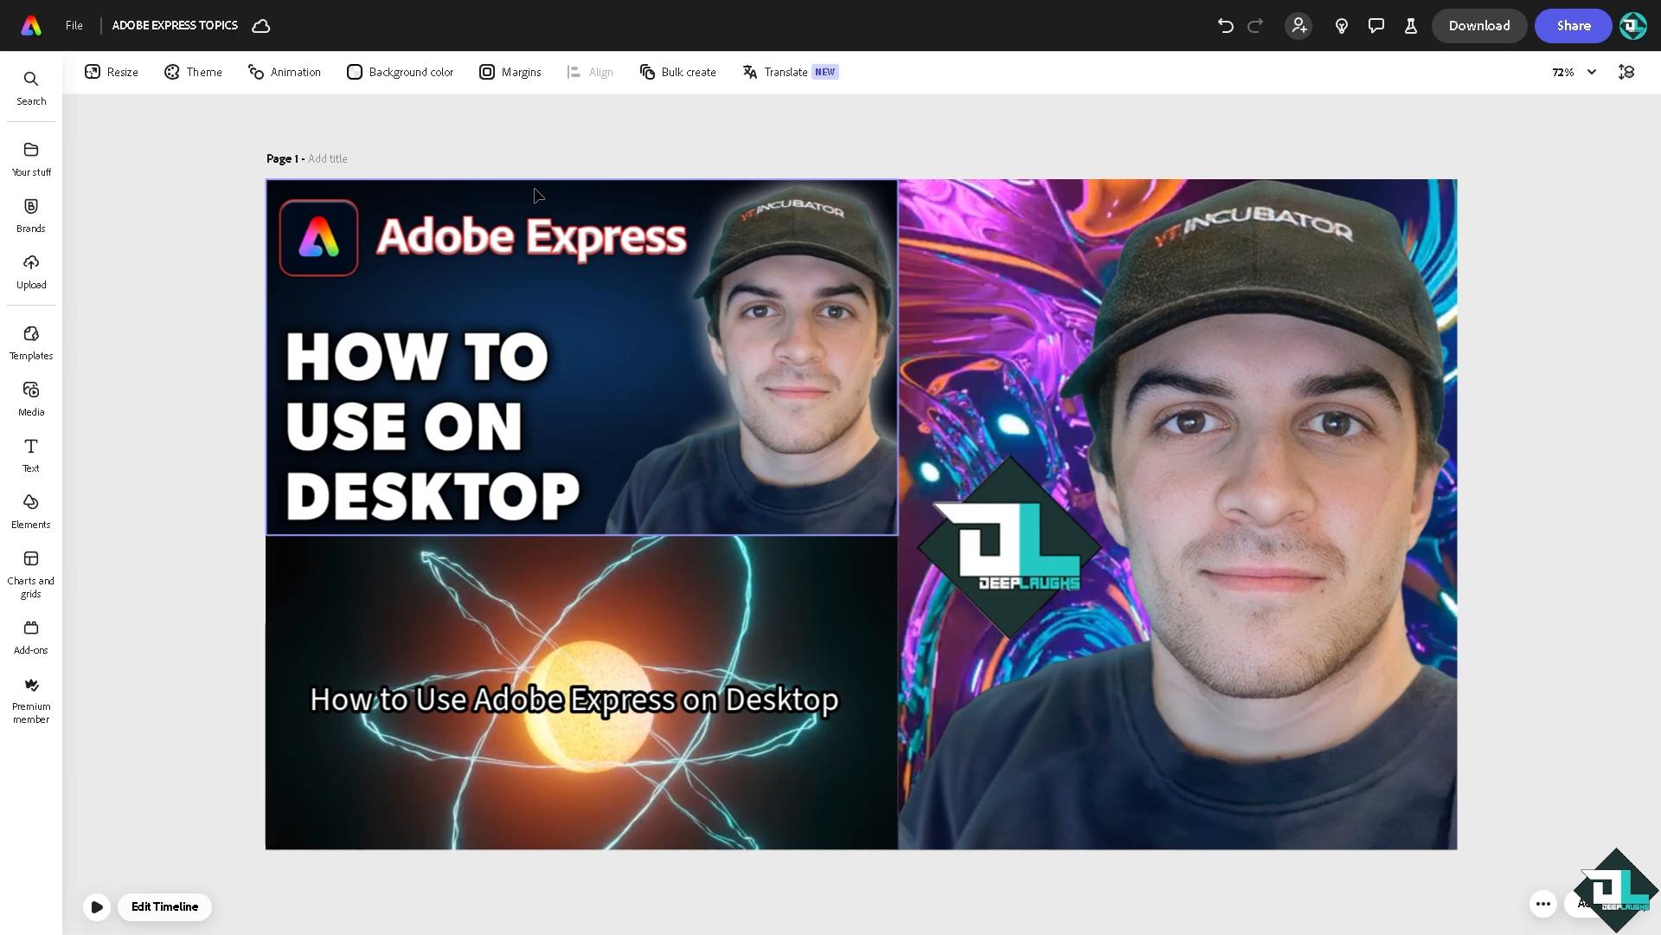
- Review the download settings for the design and the file formats offered, keeping MP4 selected
click(1471, 29)
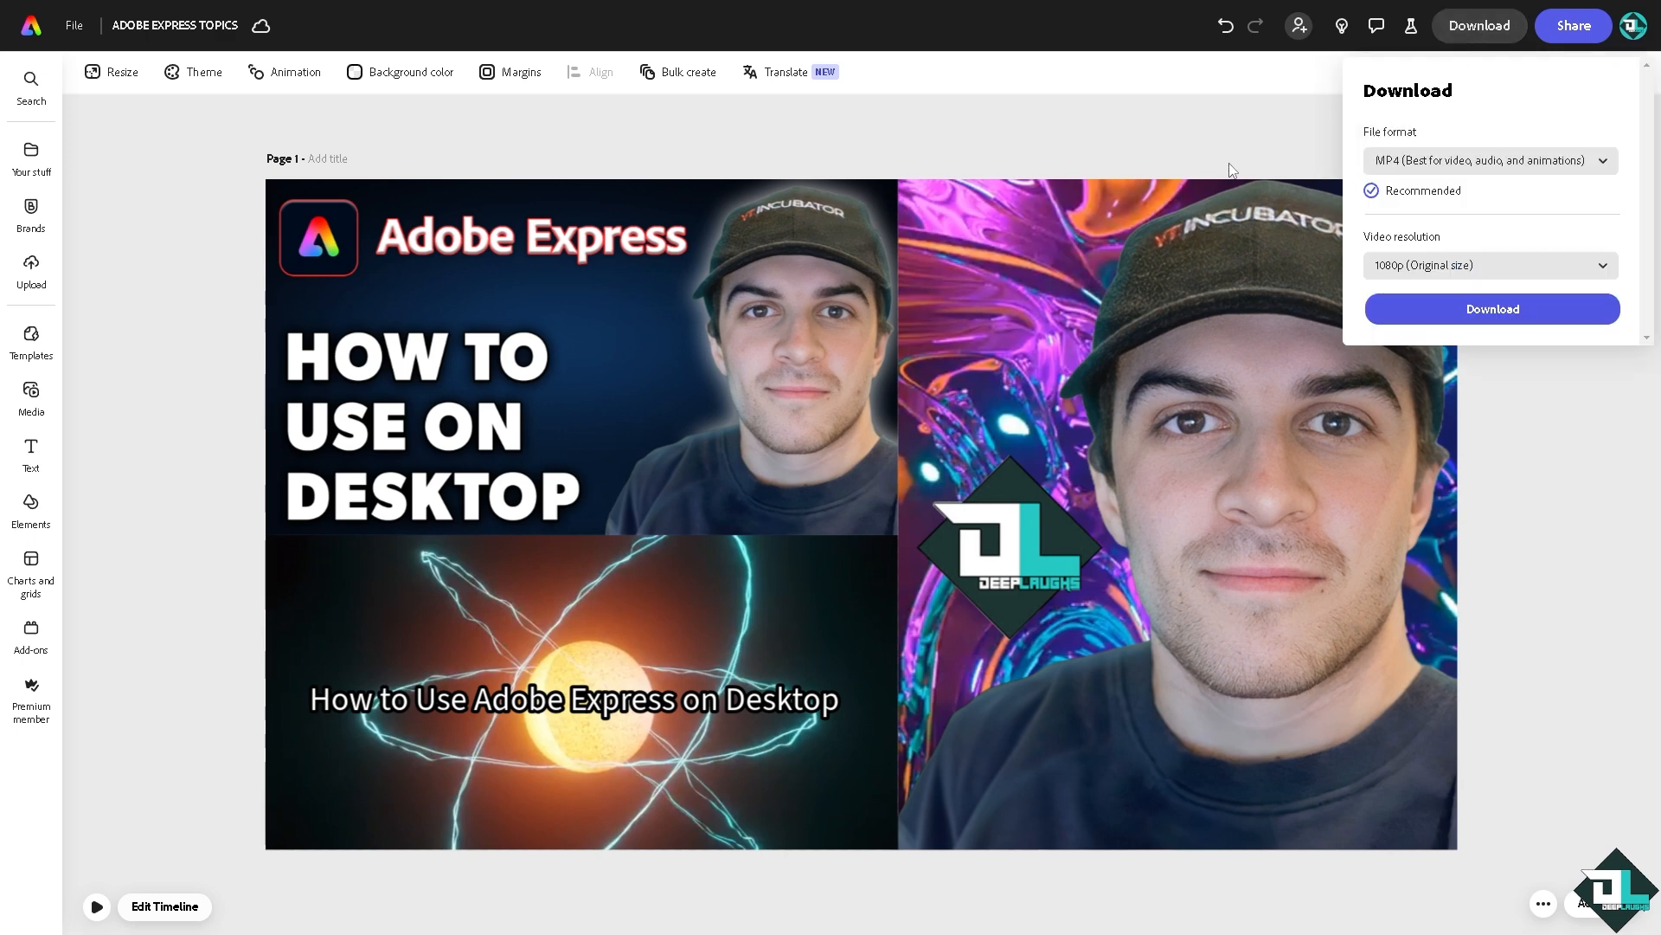
click(1478, 164)
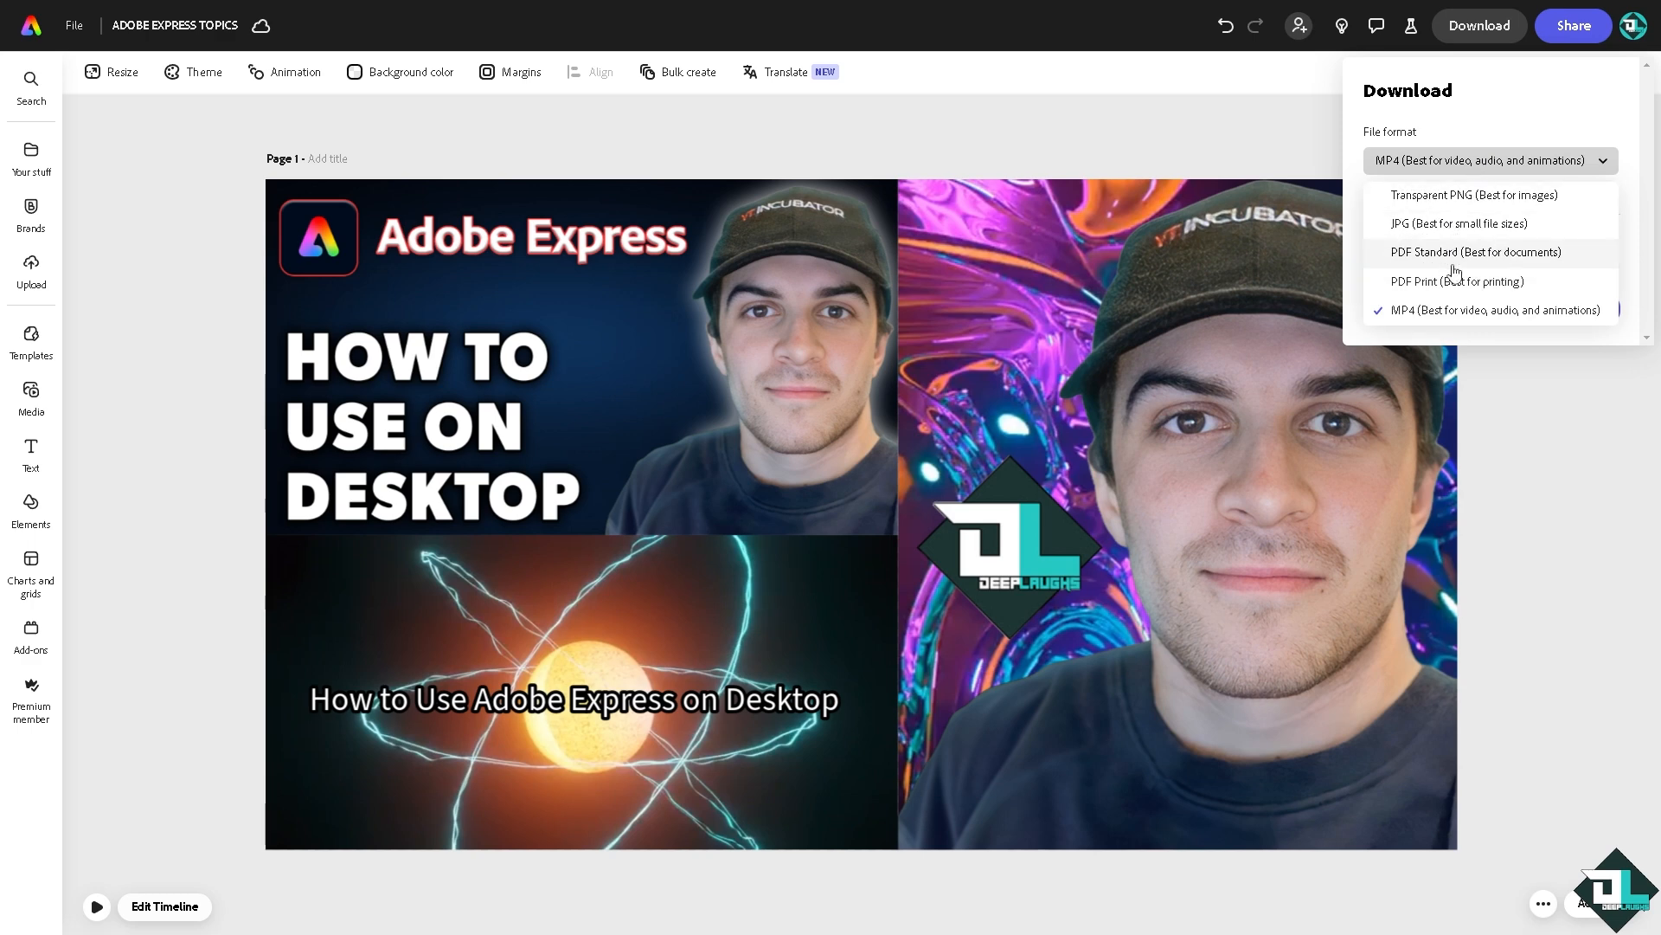
click(1175, 132)
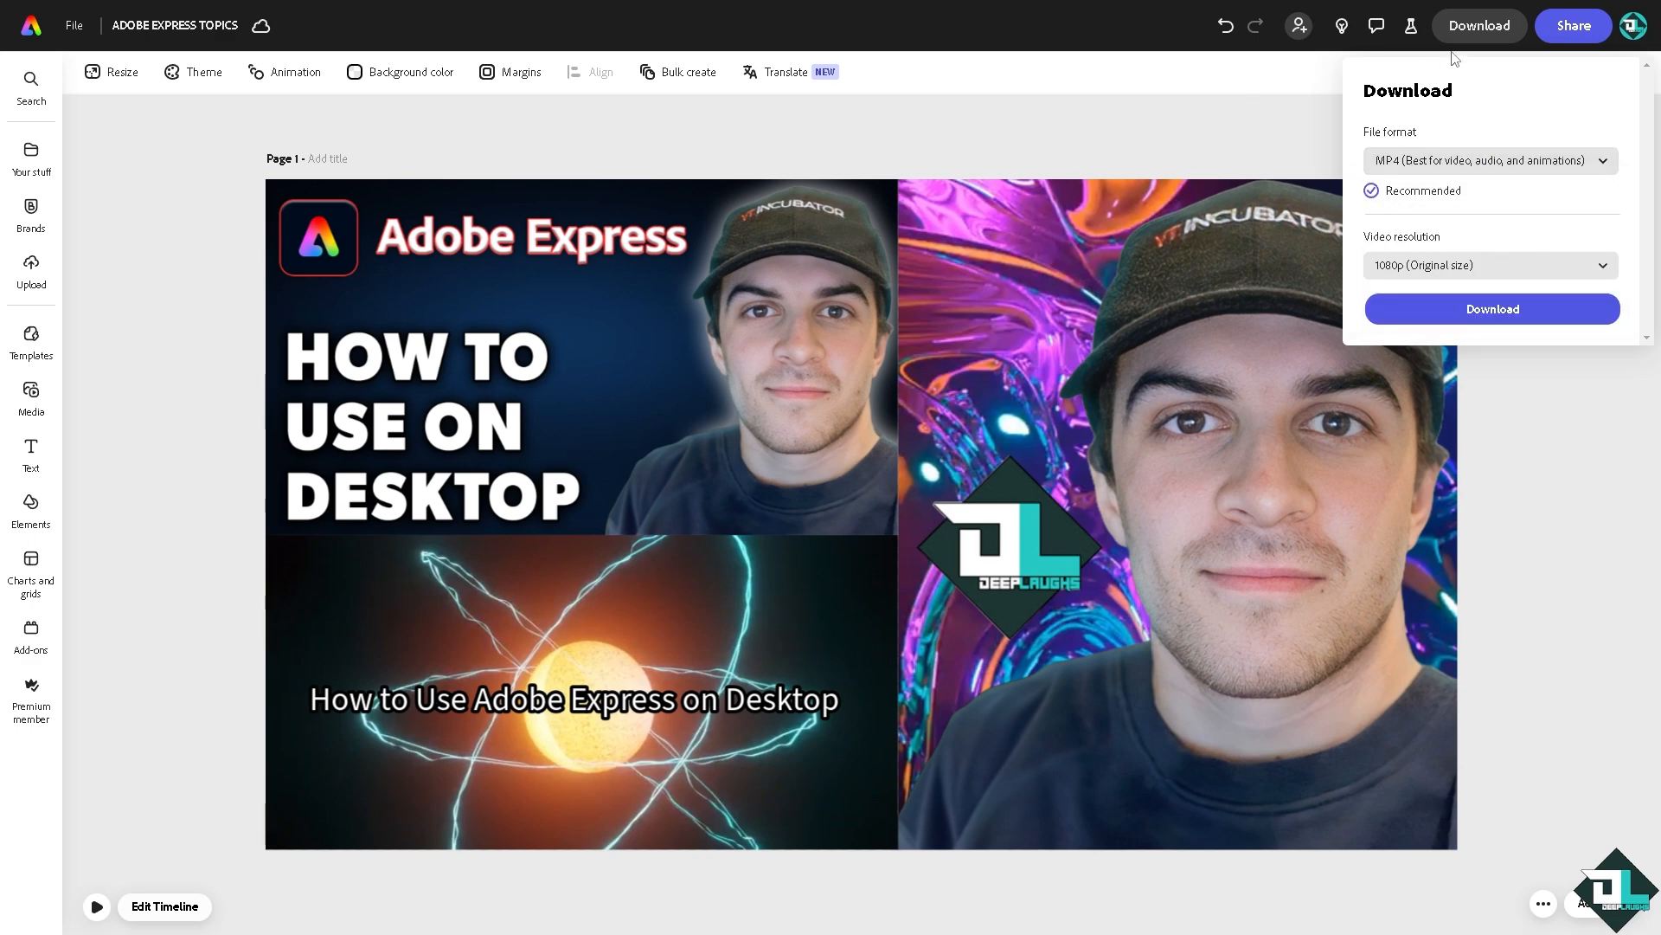
- Restrict the design's share access to only invited people and look over the cloud services it can be saved to
click(1566, 35)
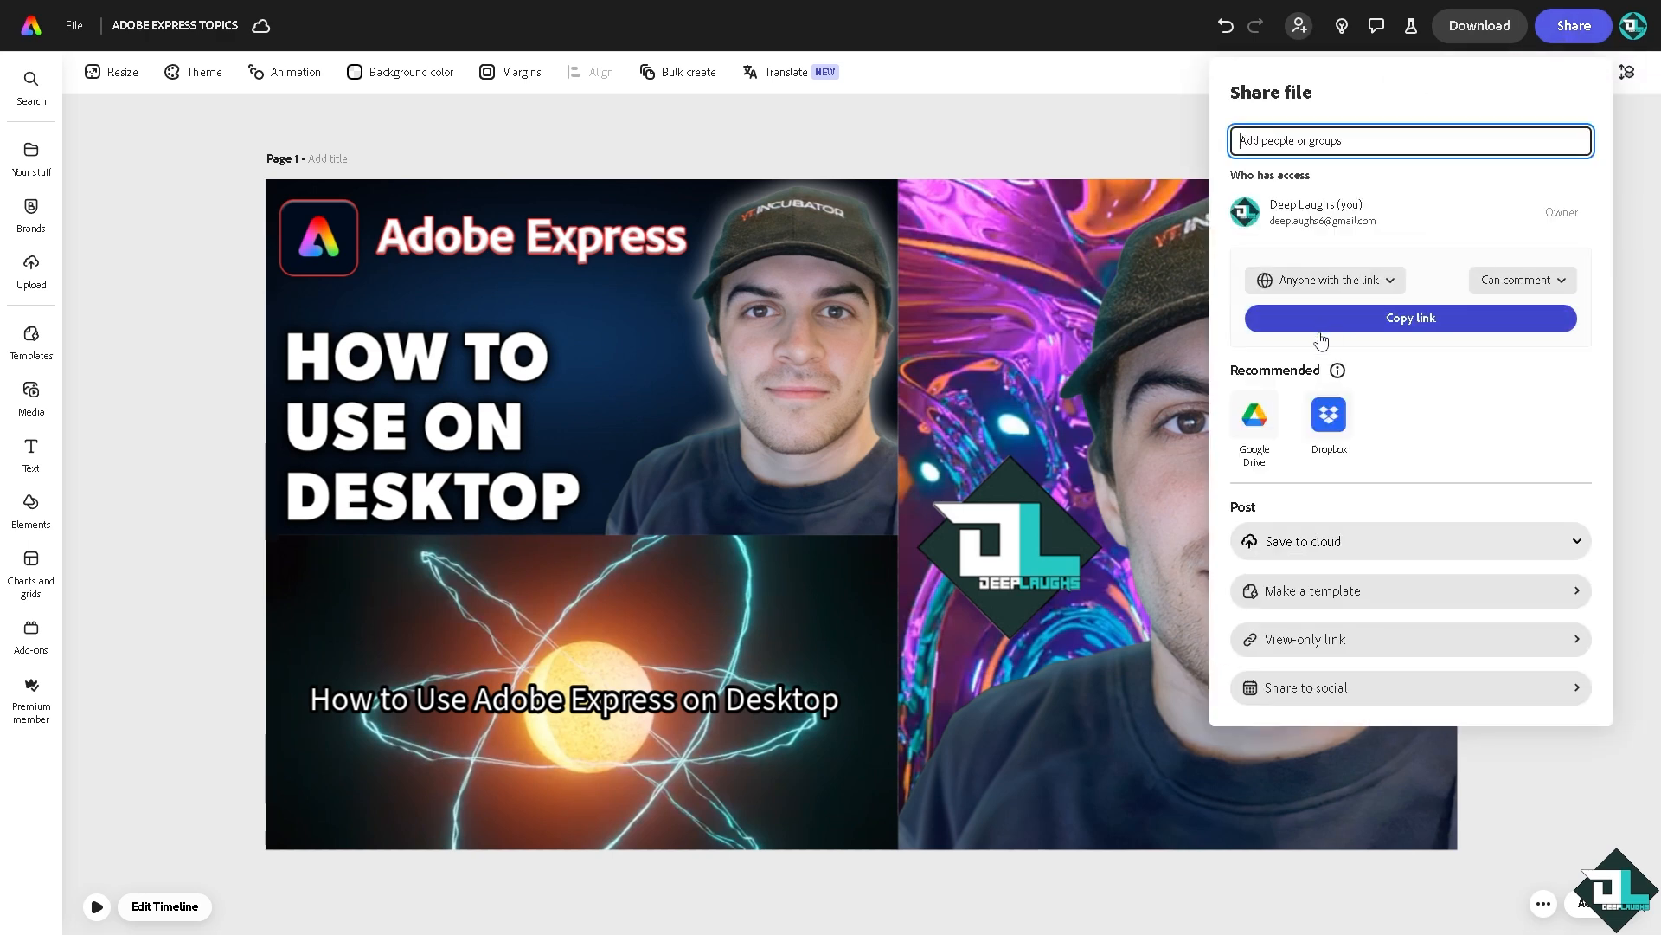
click(1390, 282)
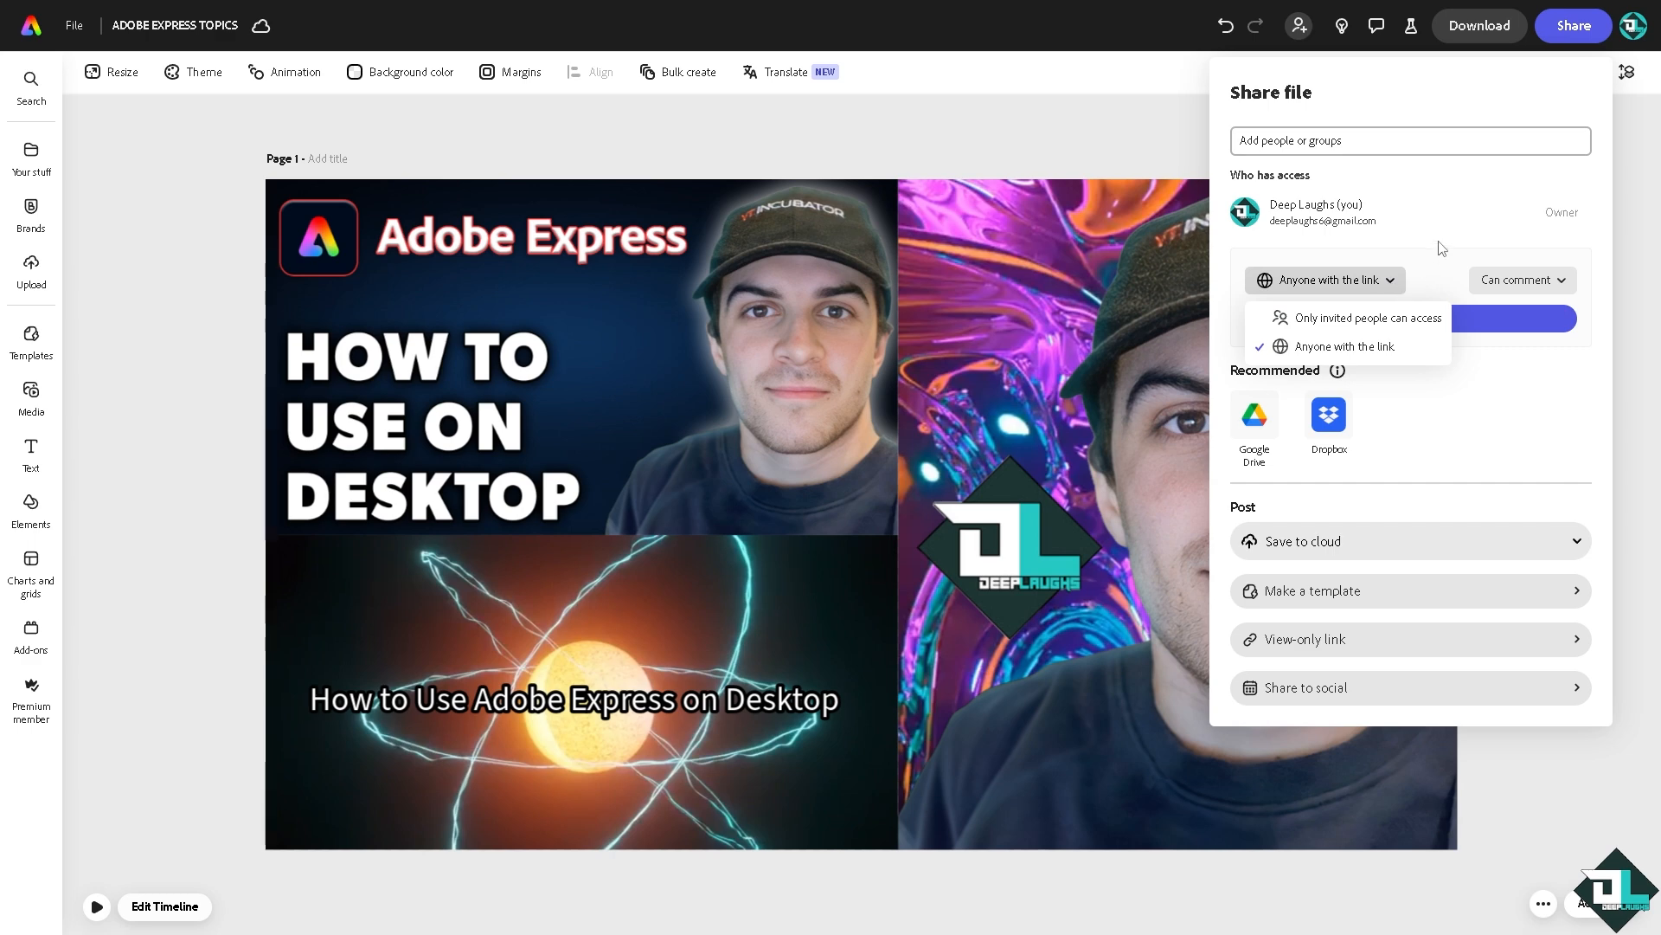
click(1442, 267)
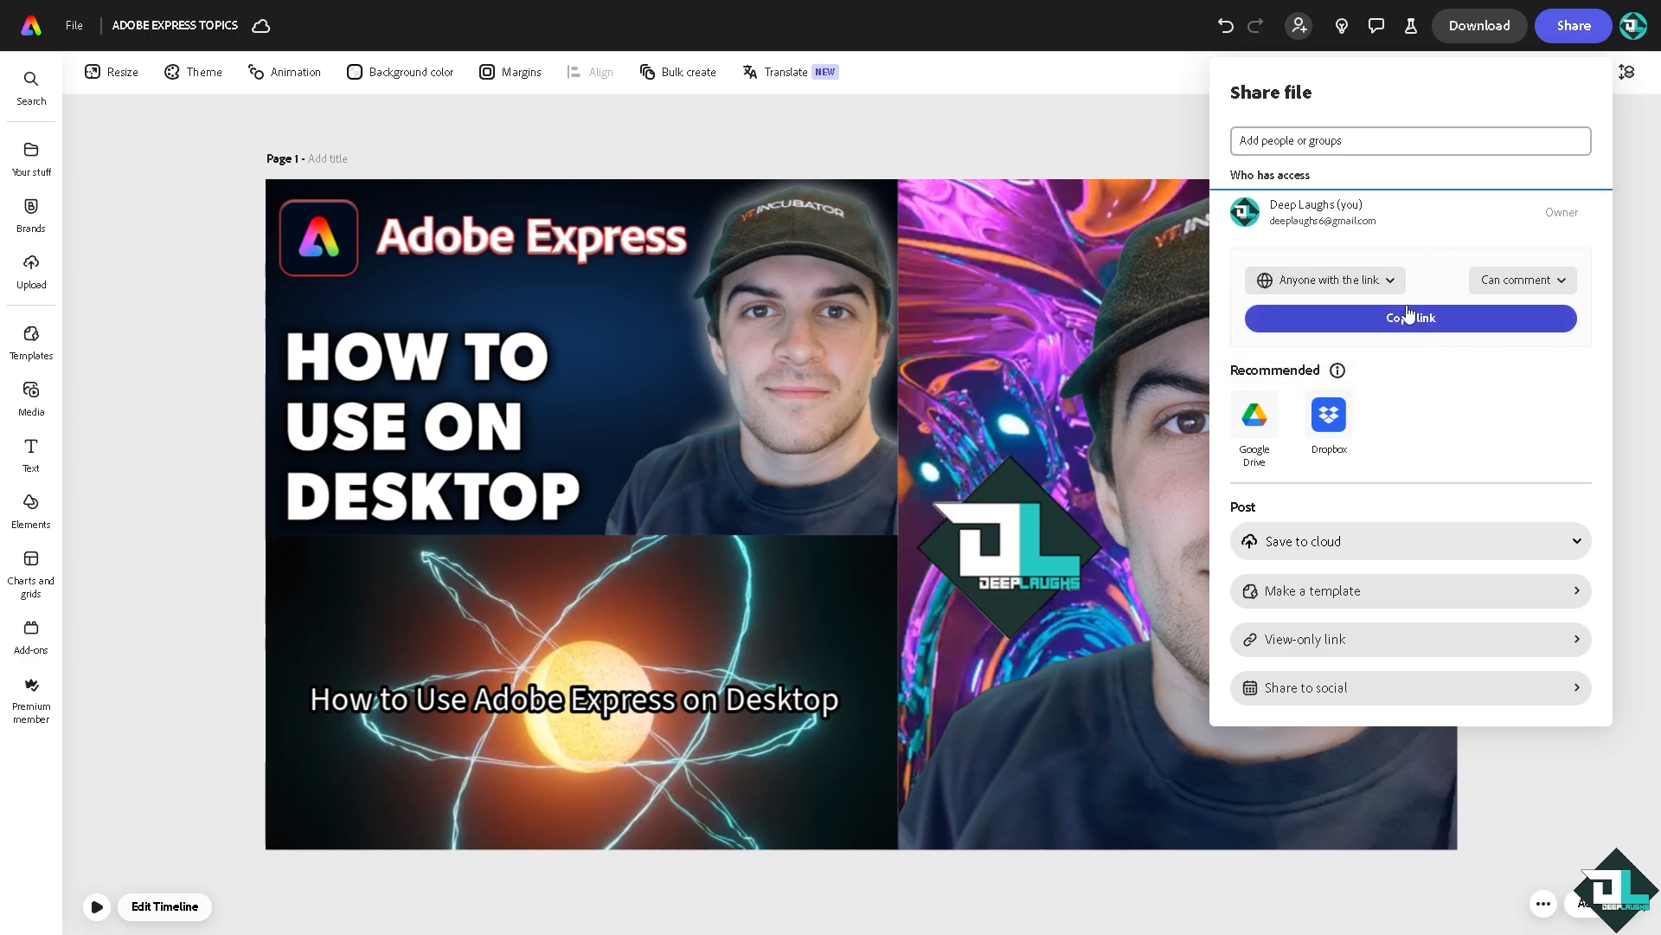
click(1541, 284)
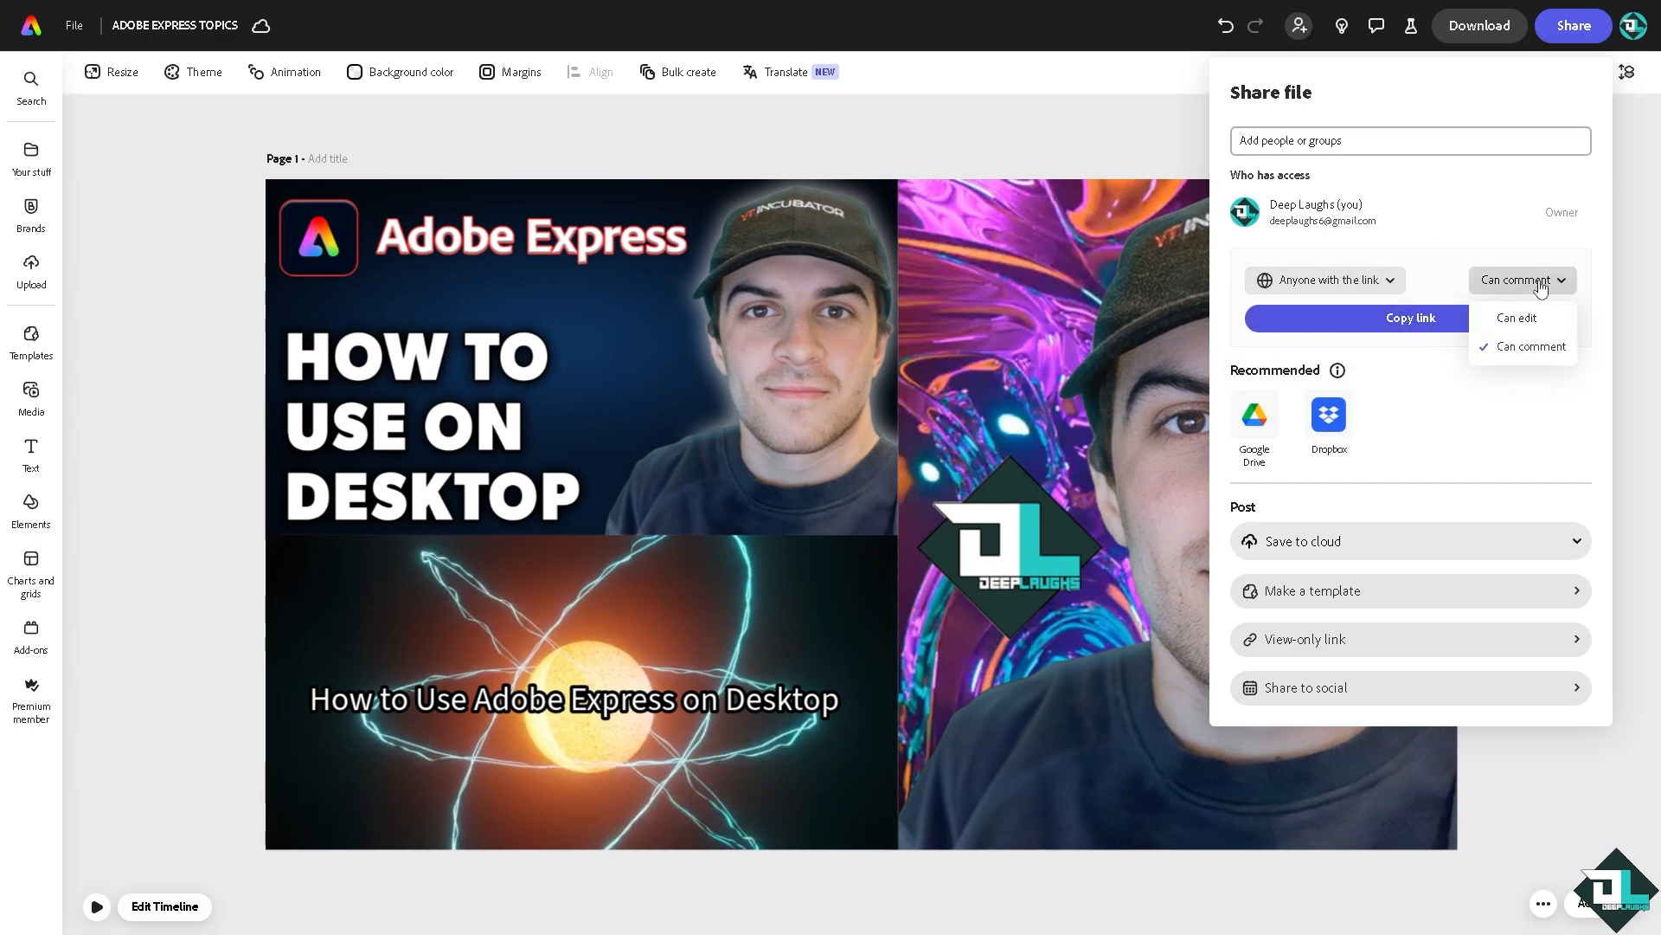
click(1435, 239)
click(1393, 286)
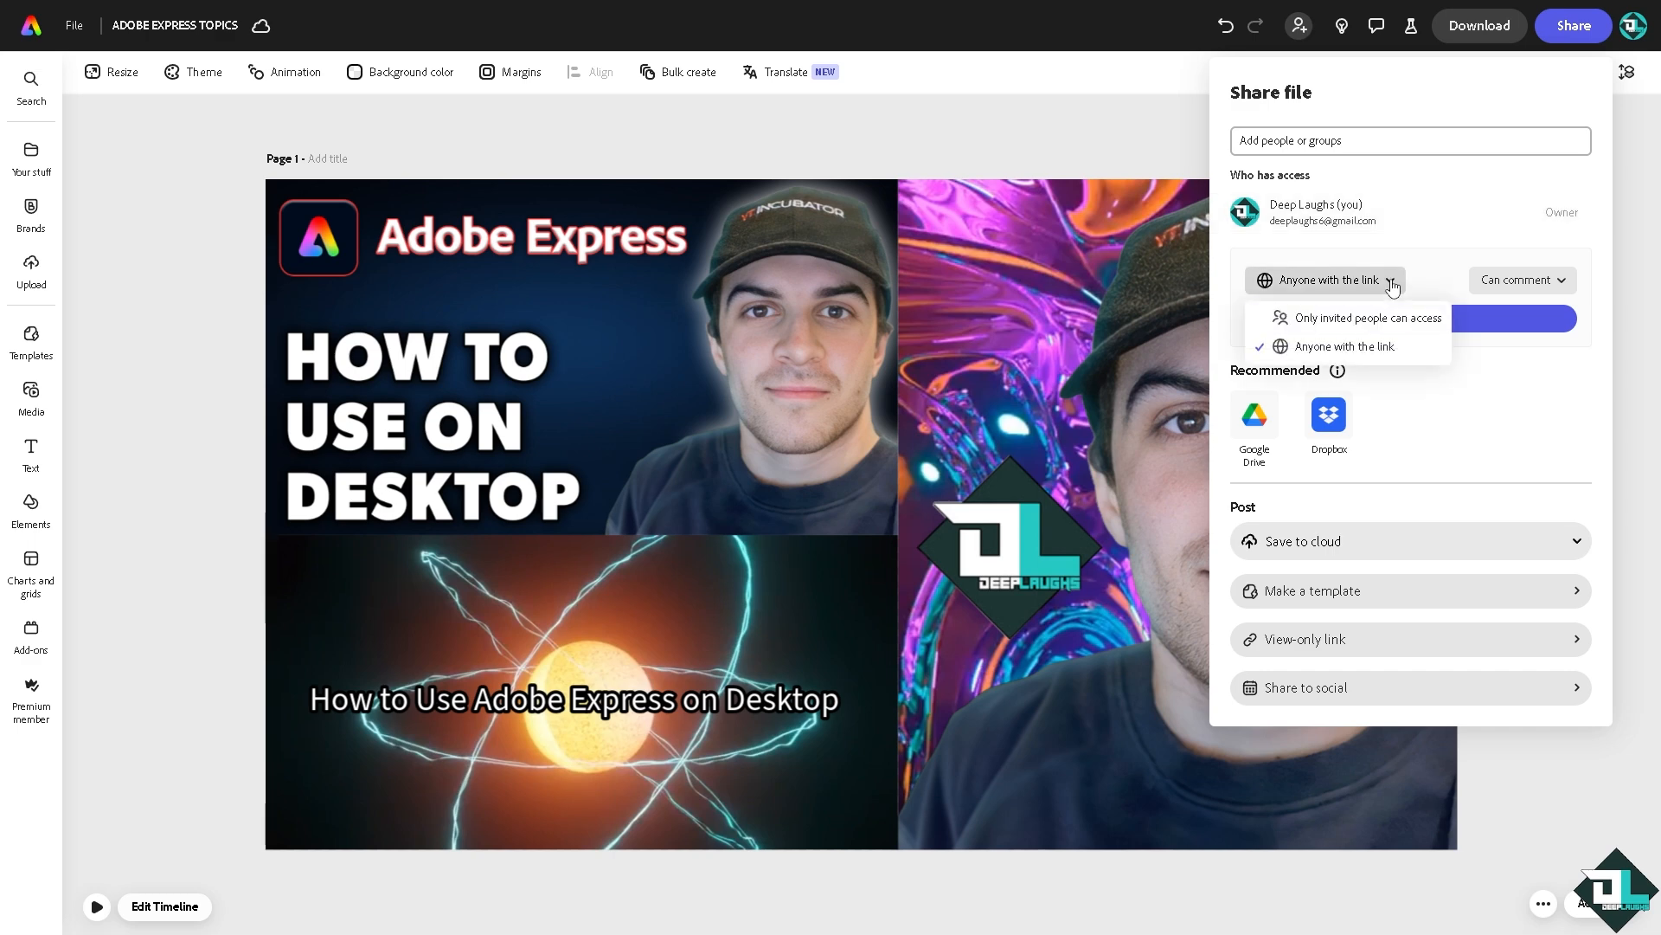
click(1388, 320)
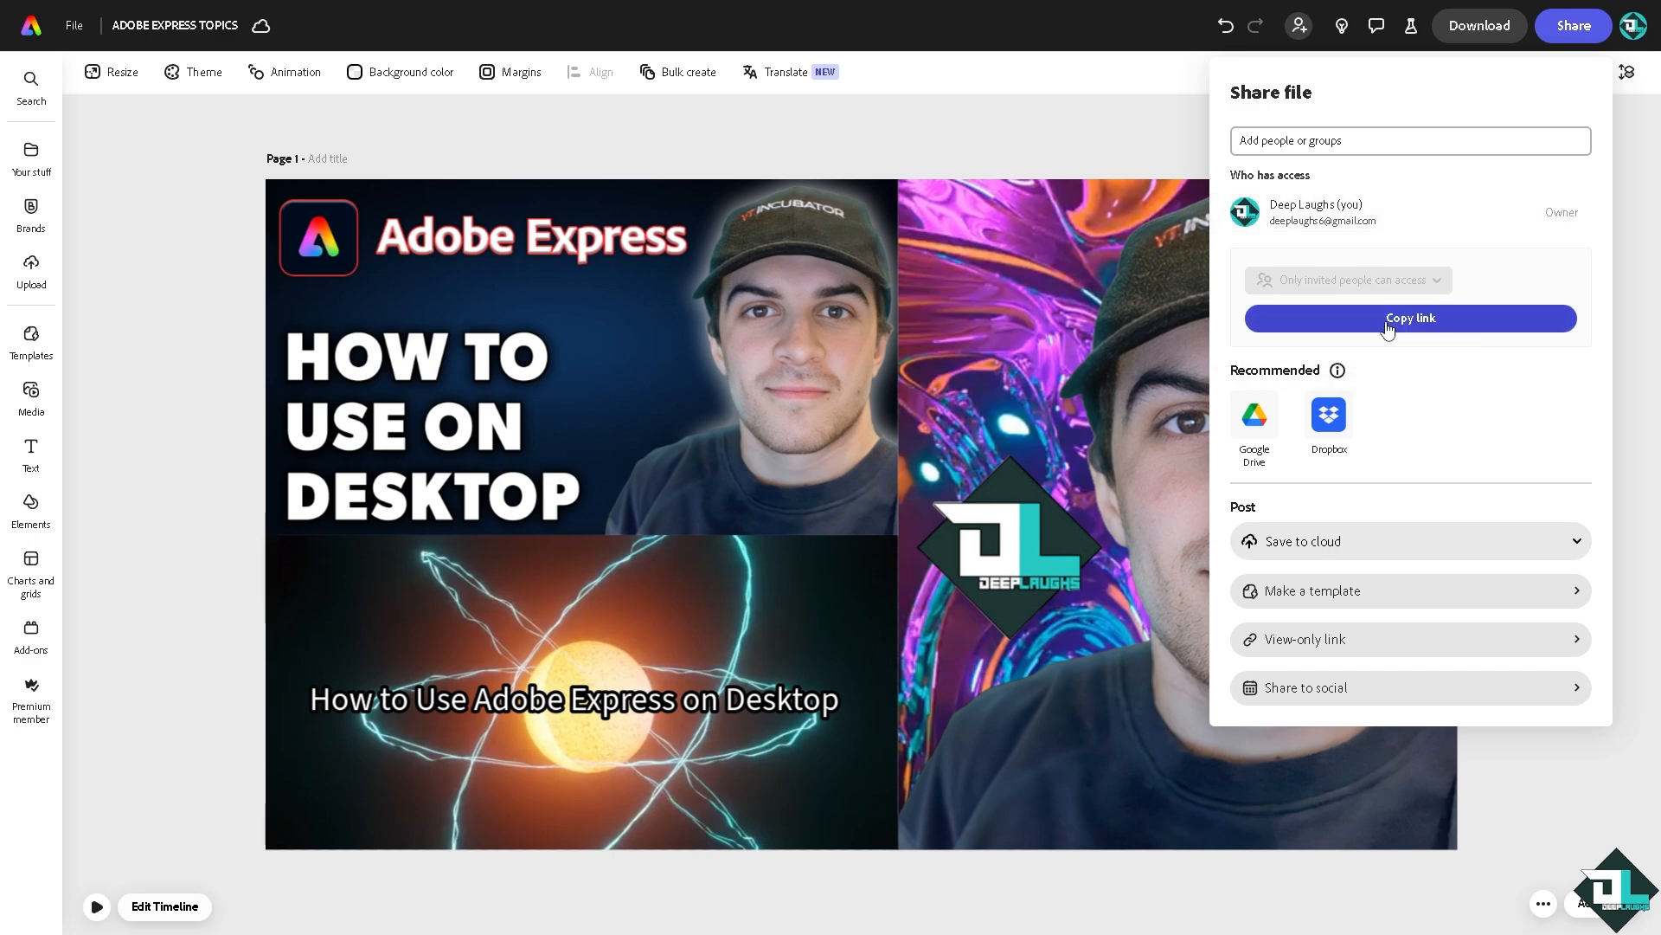
click(1364, 549)
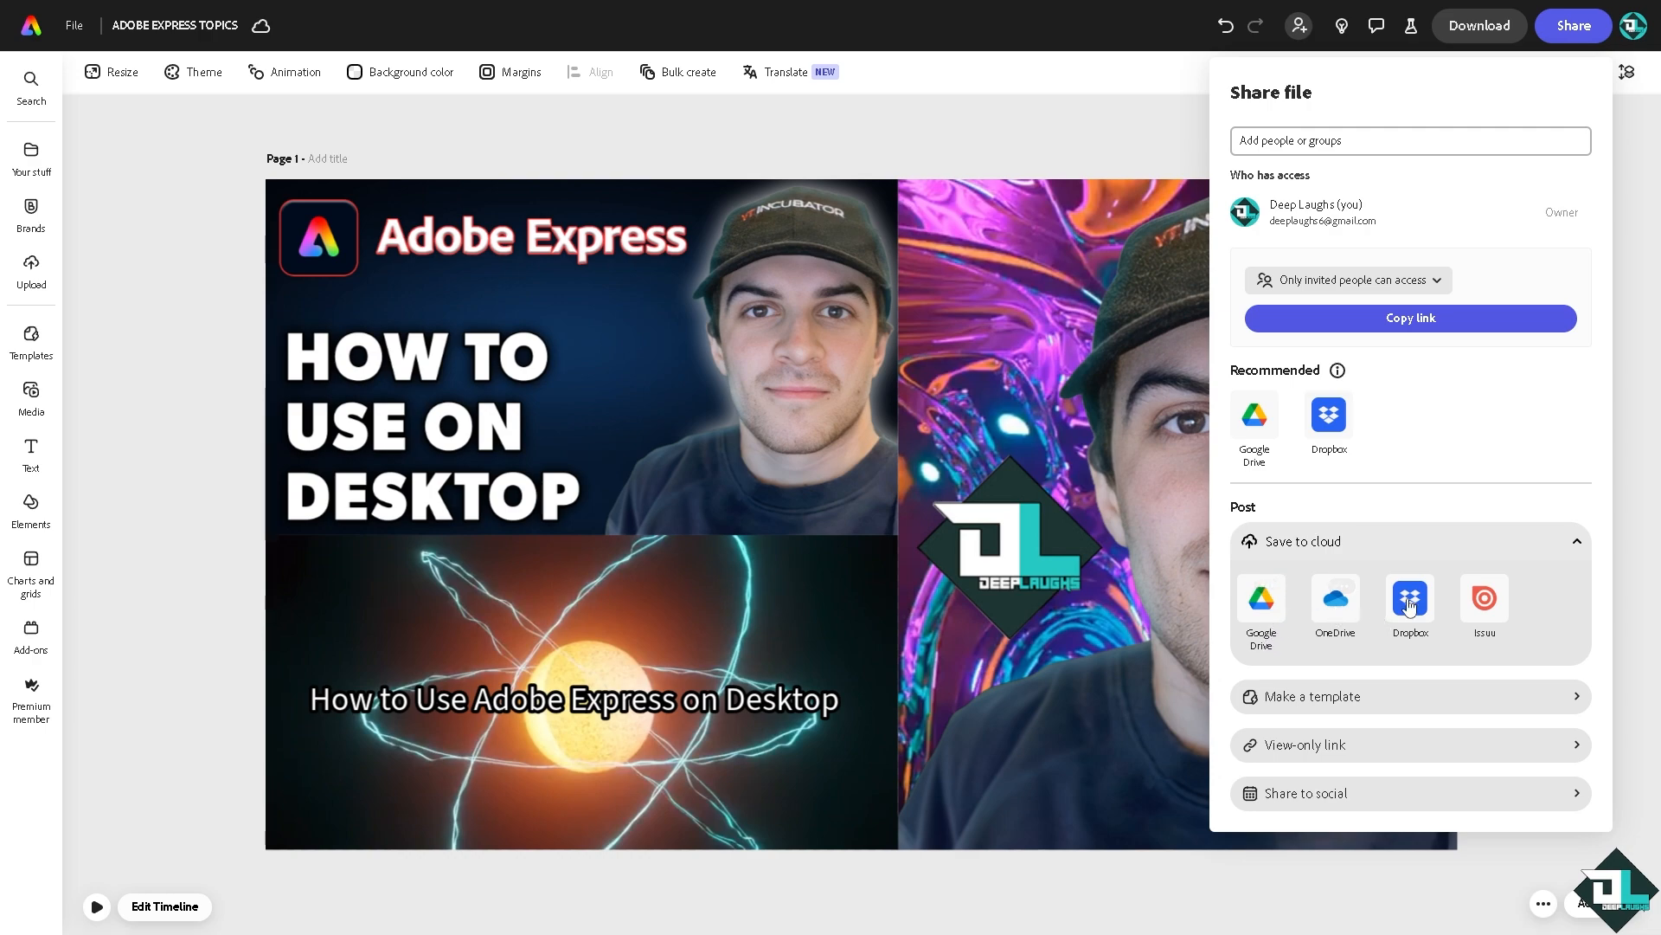
click(528, 625)
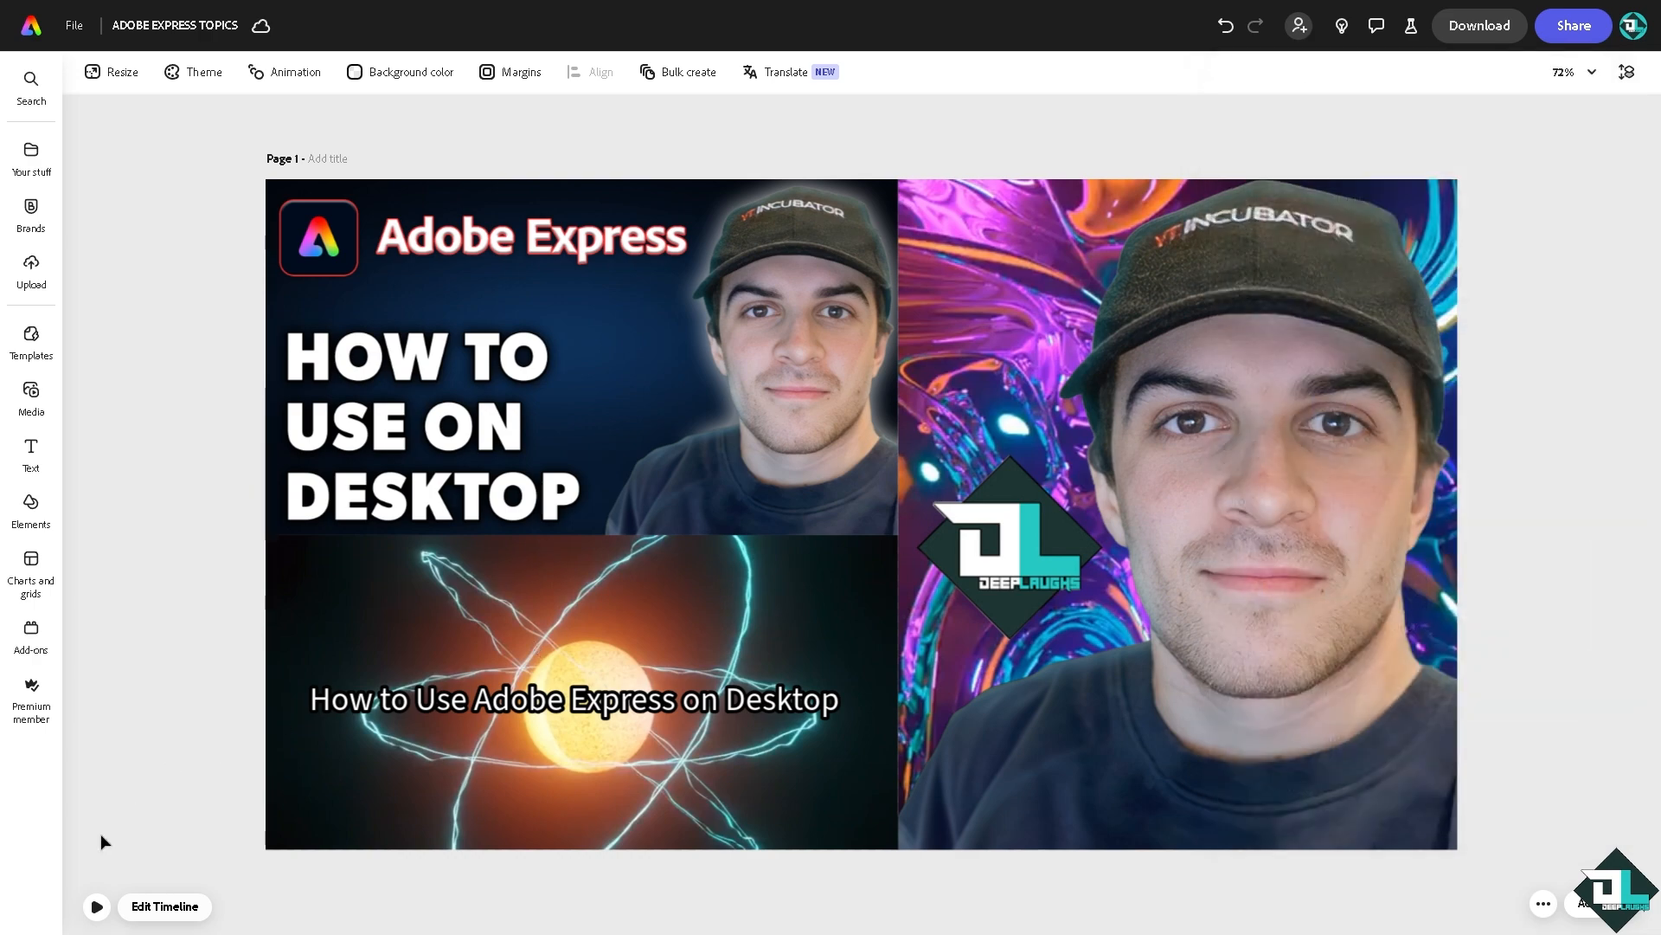
- Play back the design and save it as a template named ADOBE EXPRESS TOPICS in the Deep Laughs brand
click(97, 906)
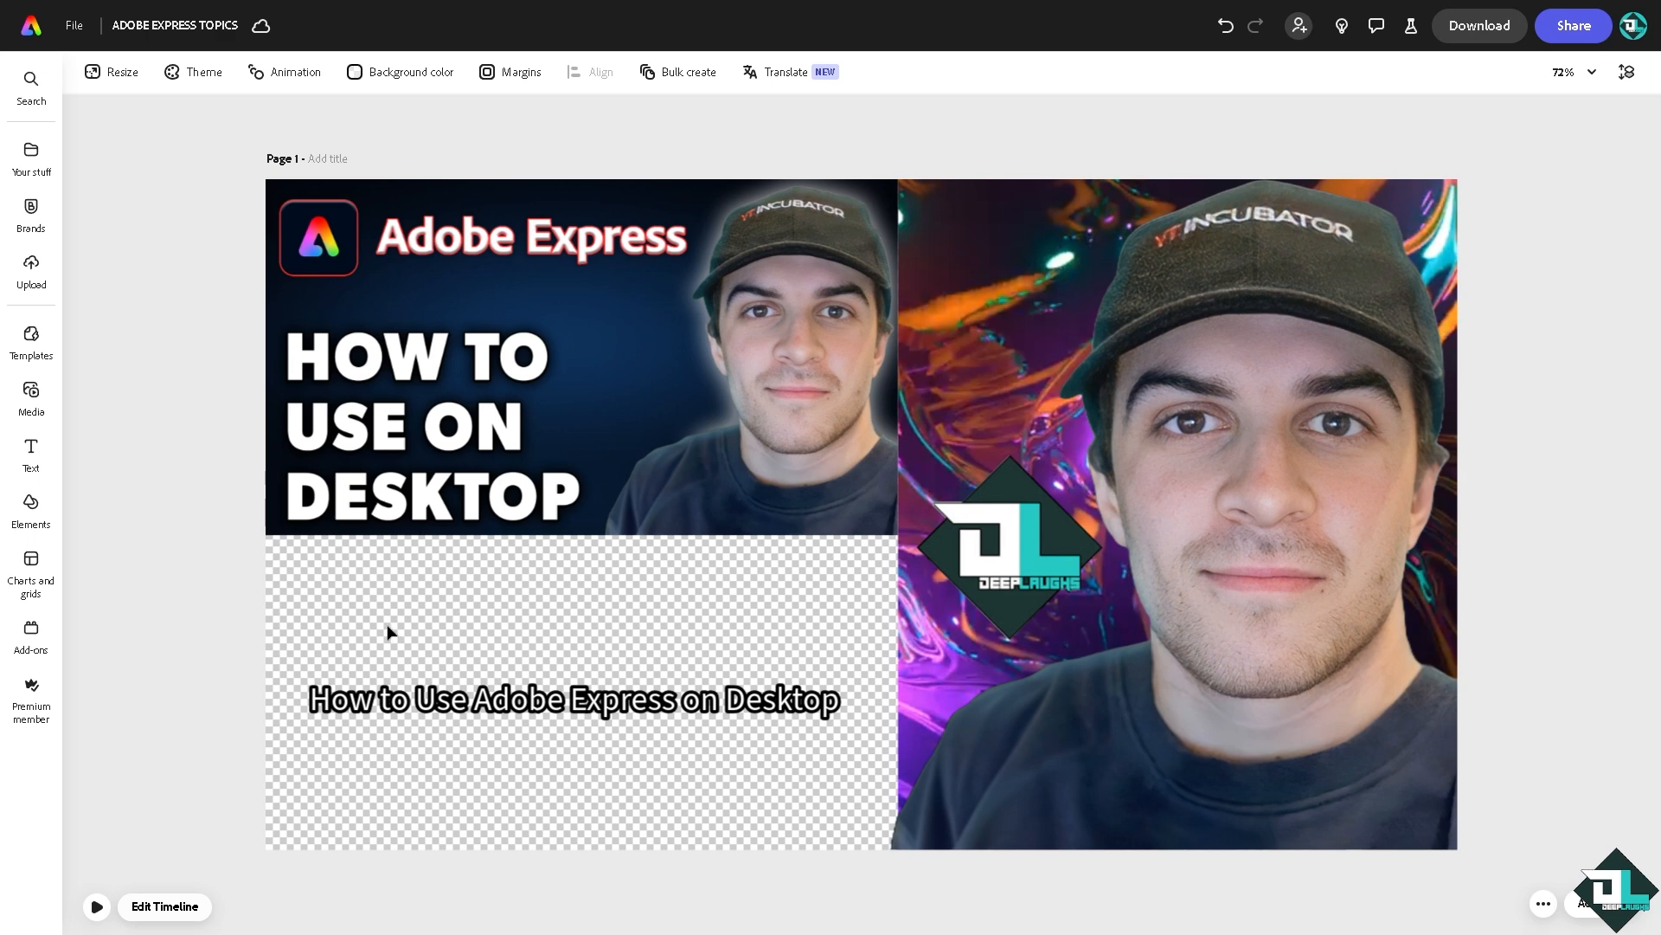
click(1569, 26)
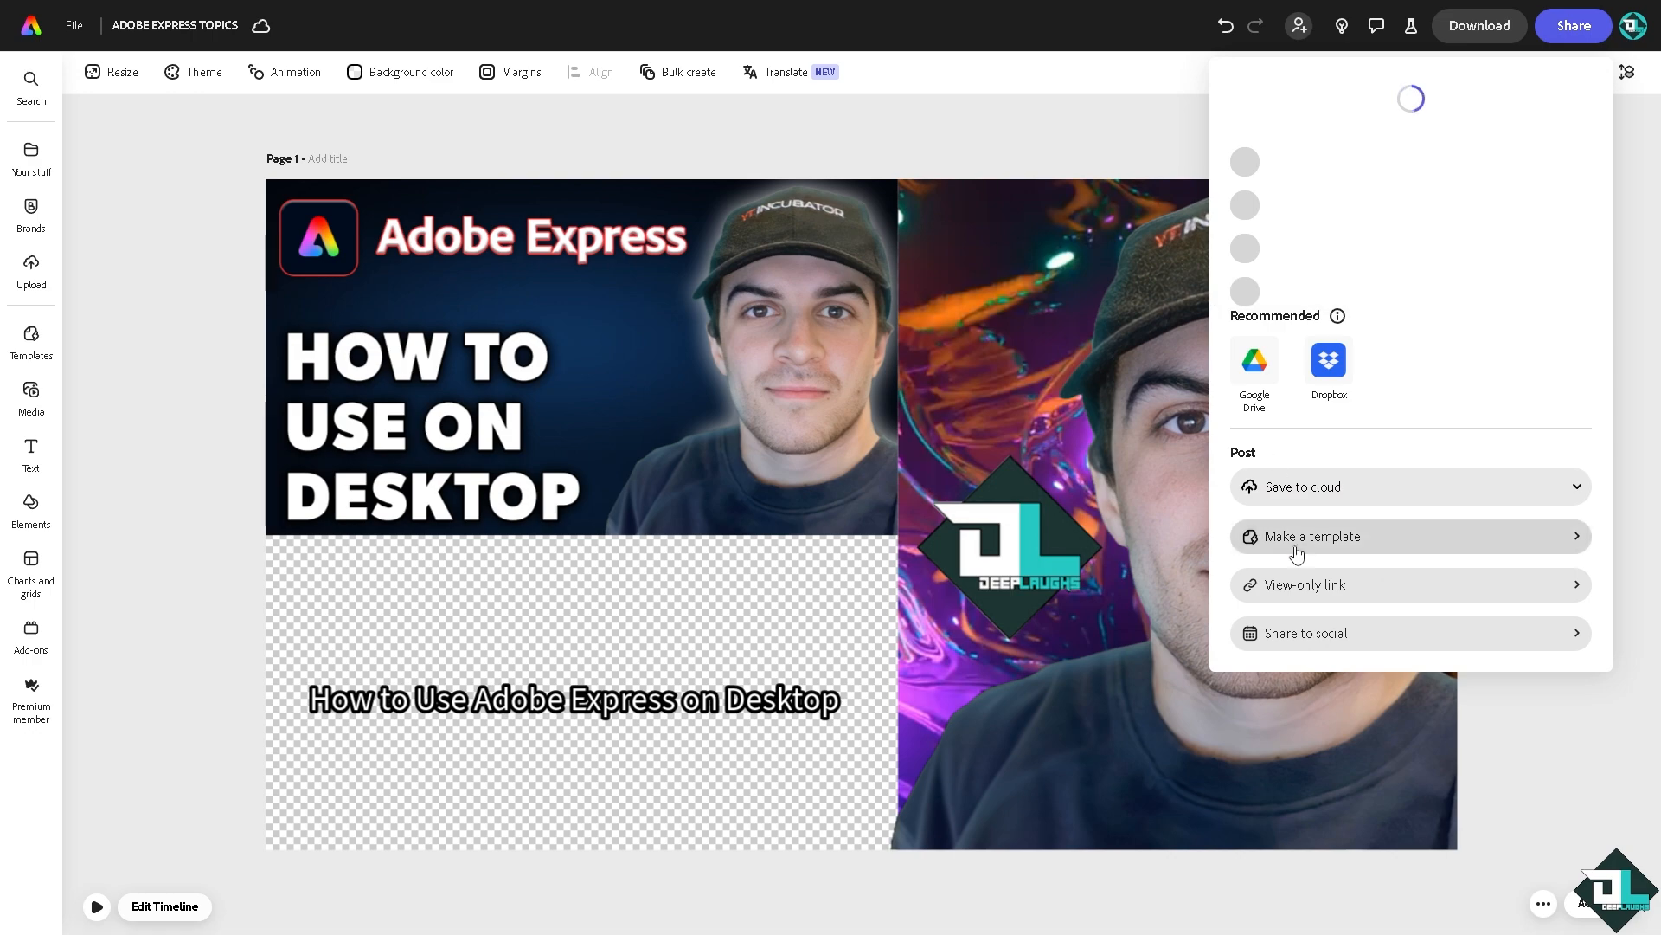
click(1310, 594)
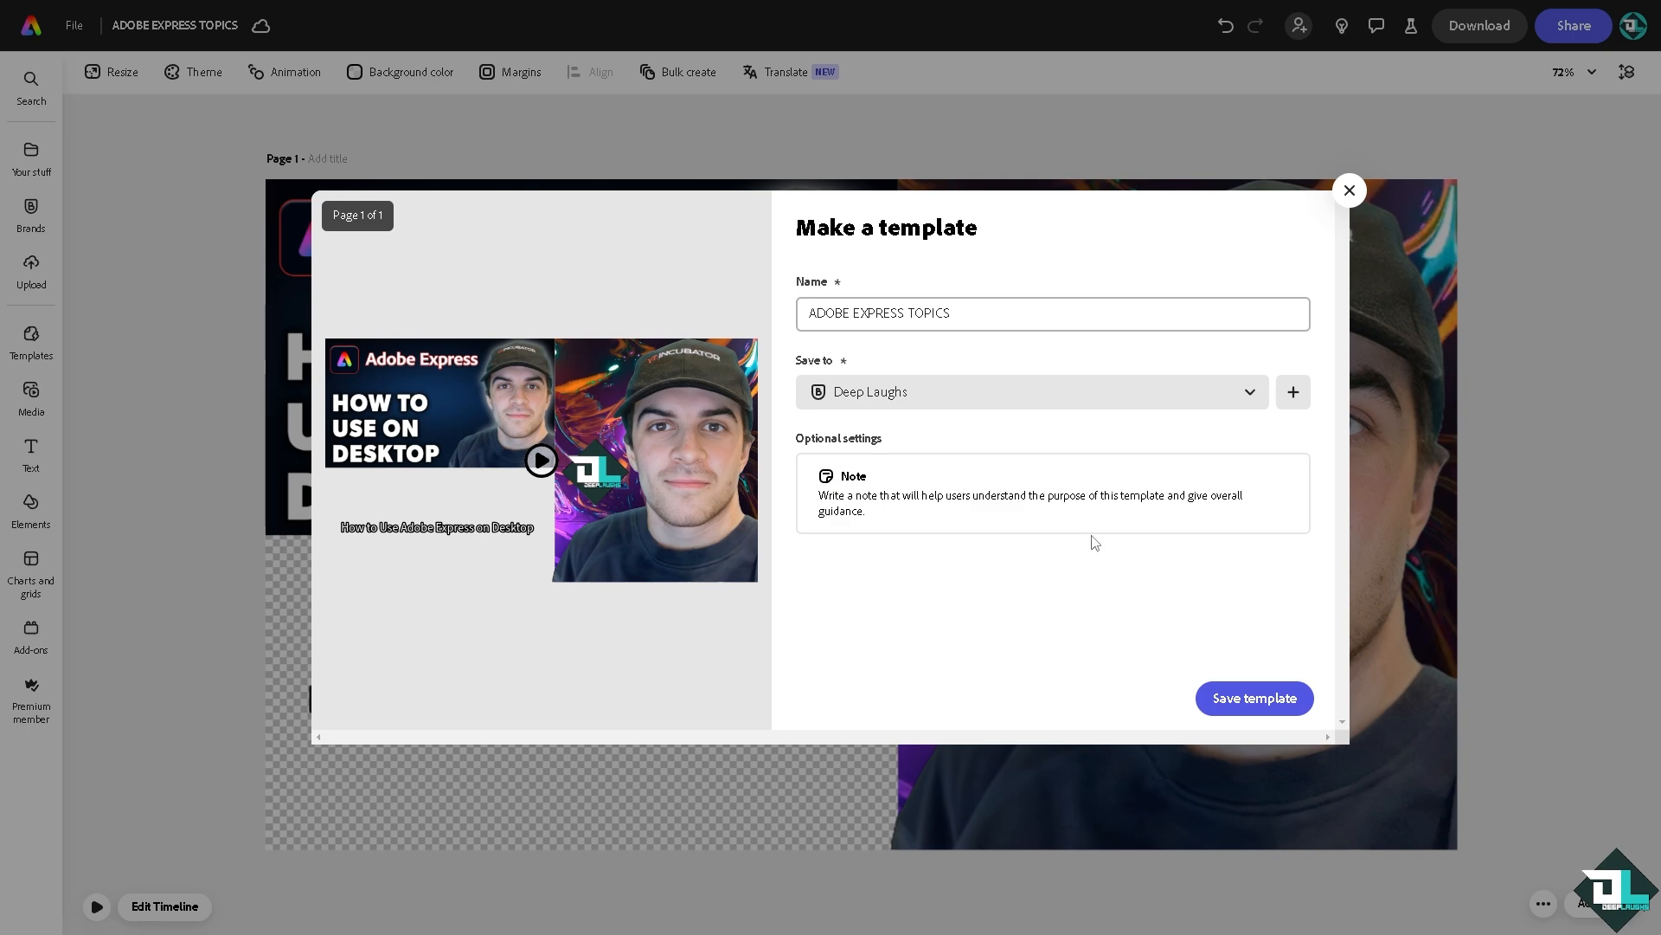
click(1276, 707)
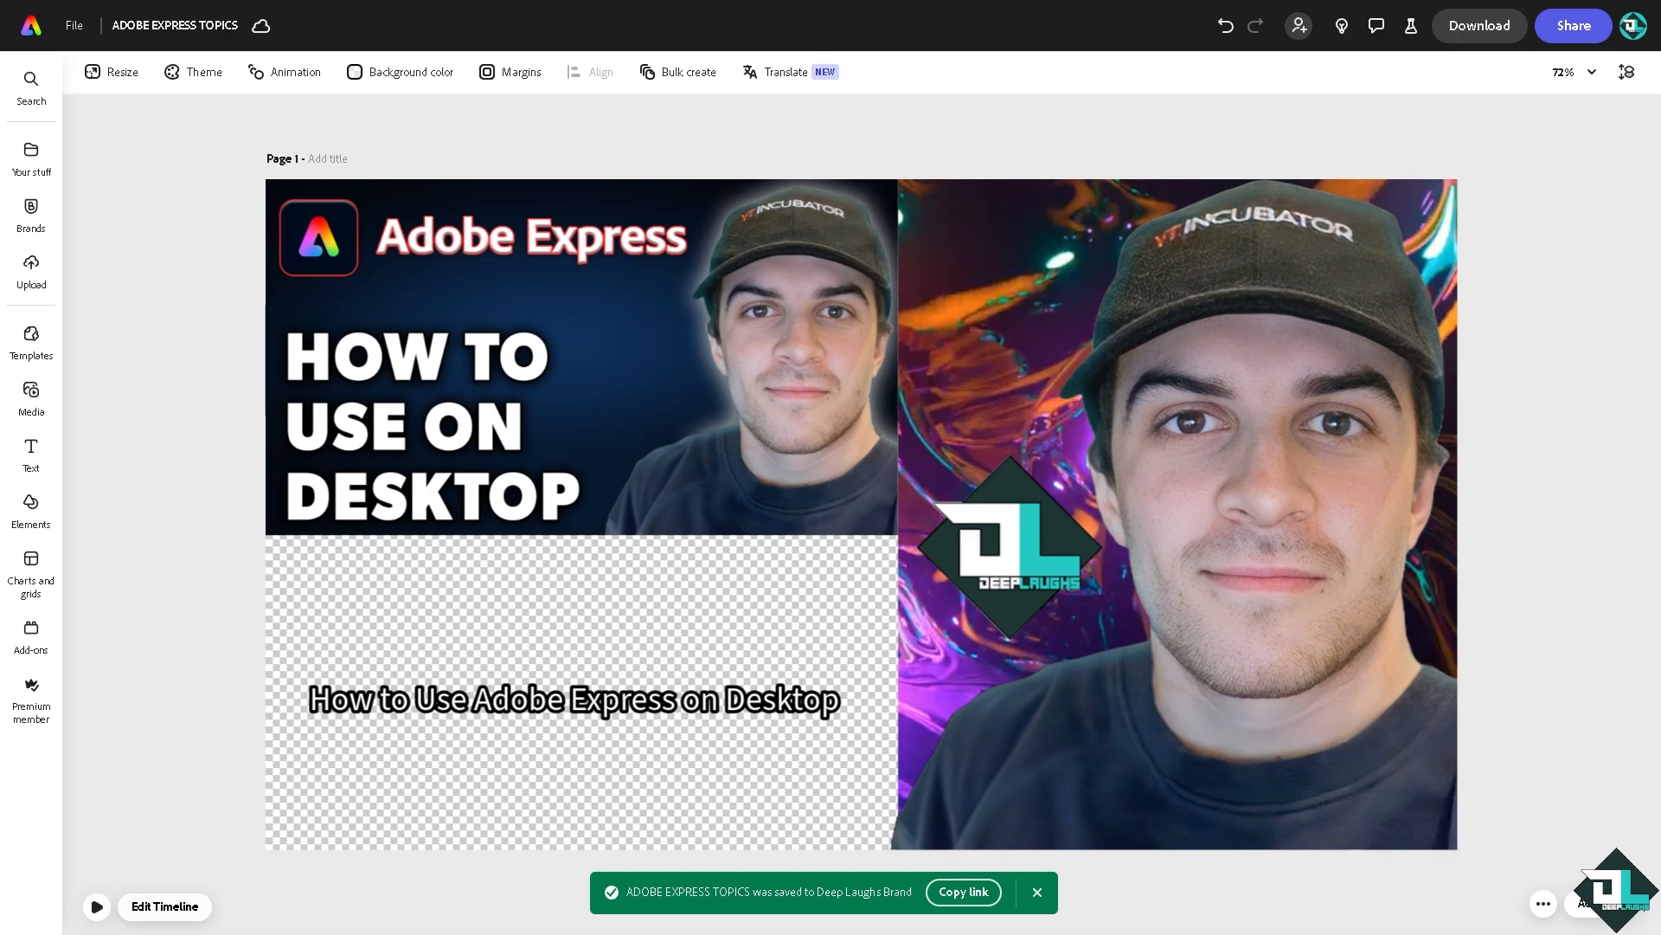
- Replay the finished design to check the videos together with the flickering text
click(96, 906)
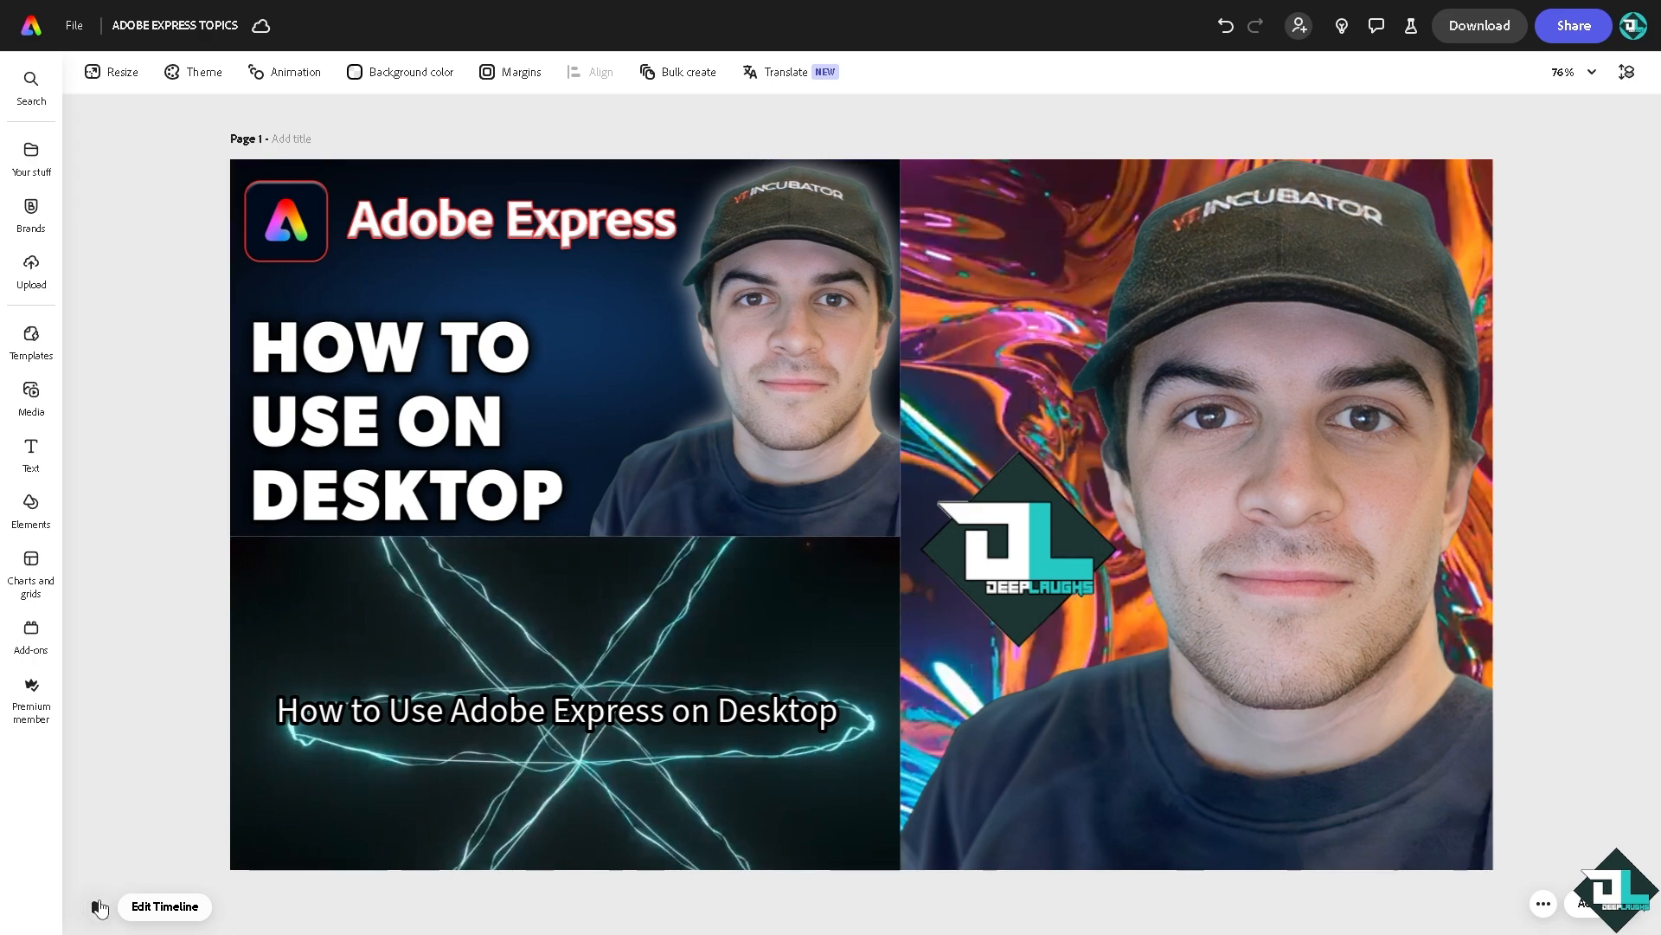
click(96, 906)
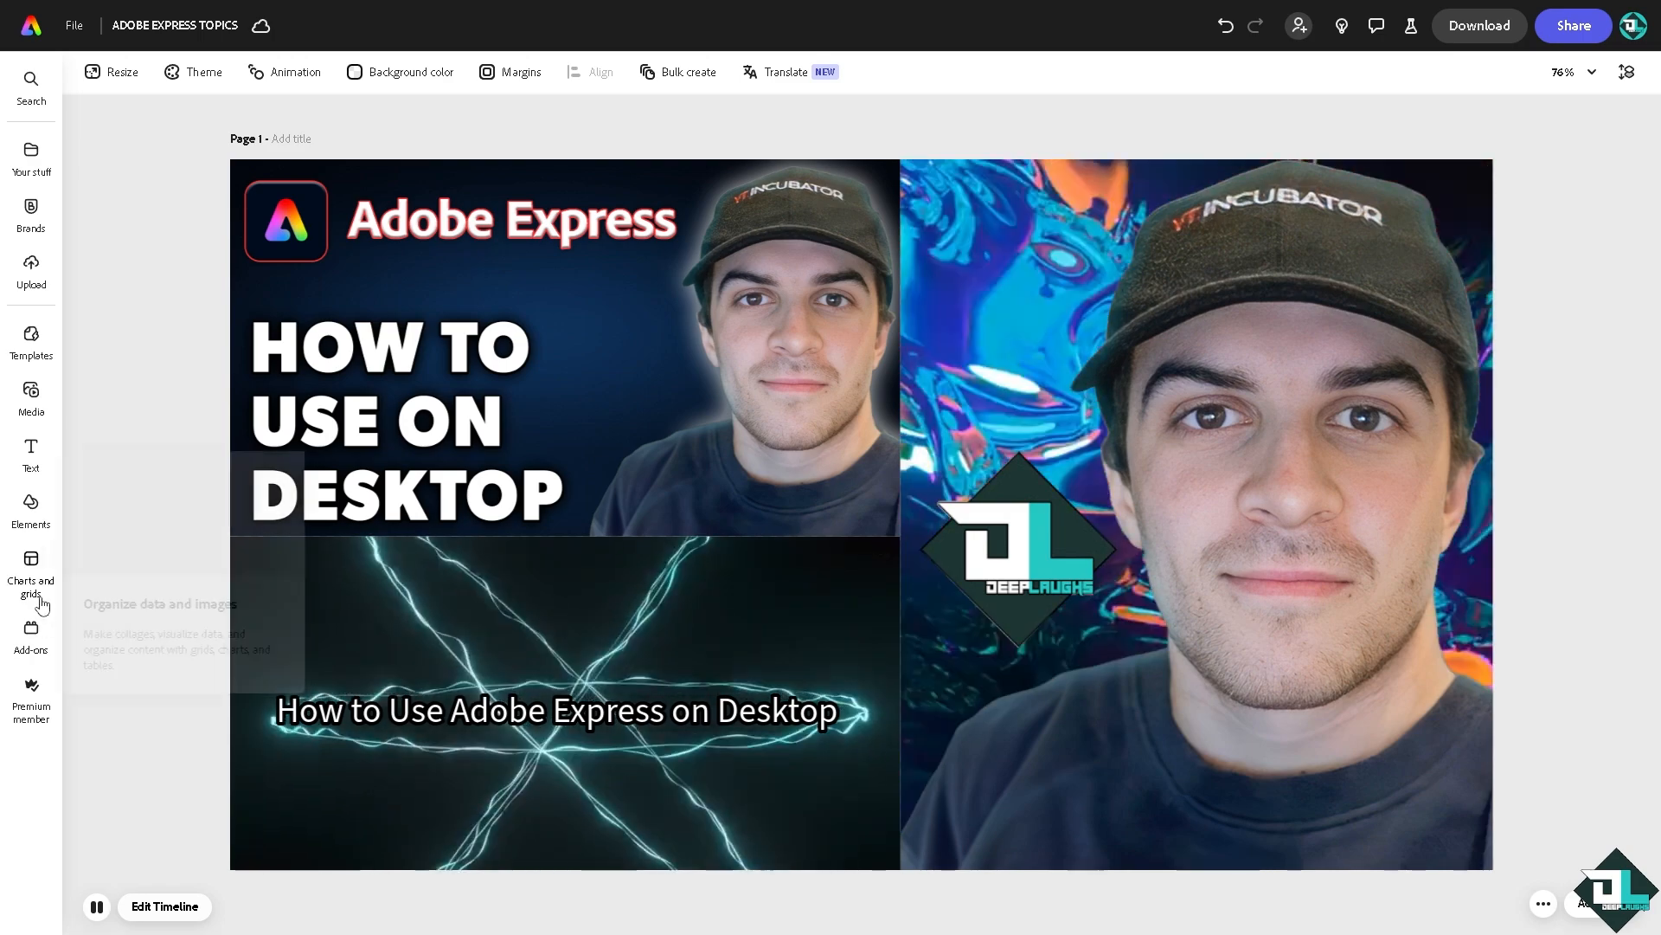